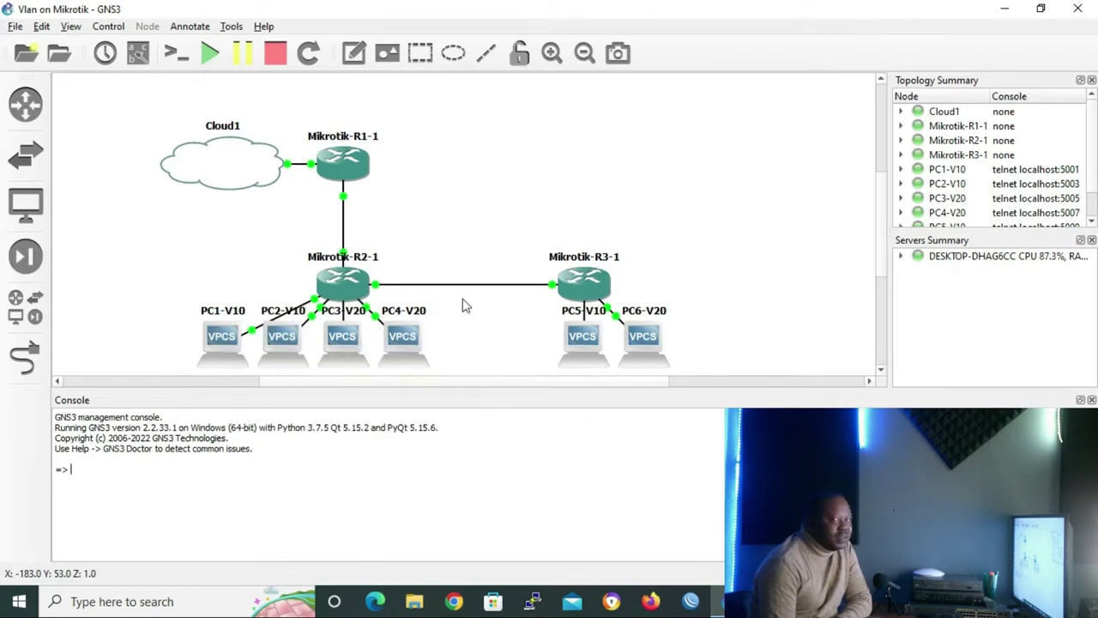
Start the 'Vlan on Mikrotik' topology: Cloud1, three MikroTik routers and six VPCS PCs
mouse_move(326, 297)
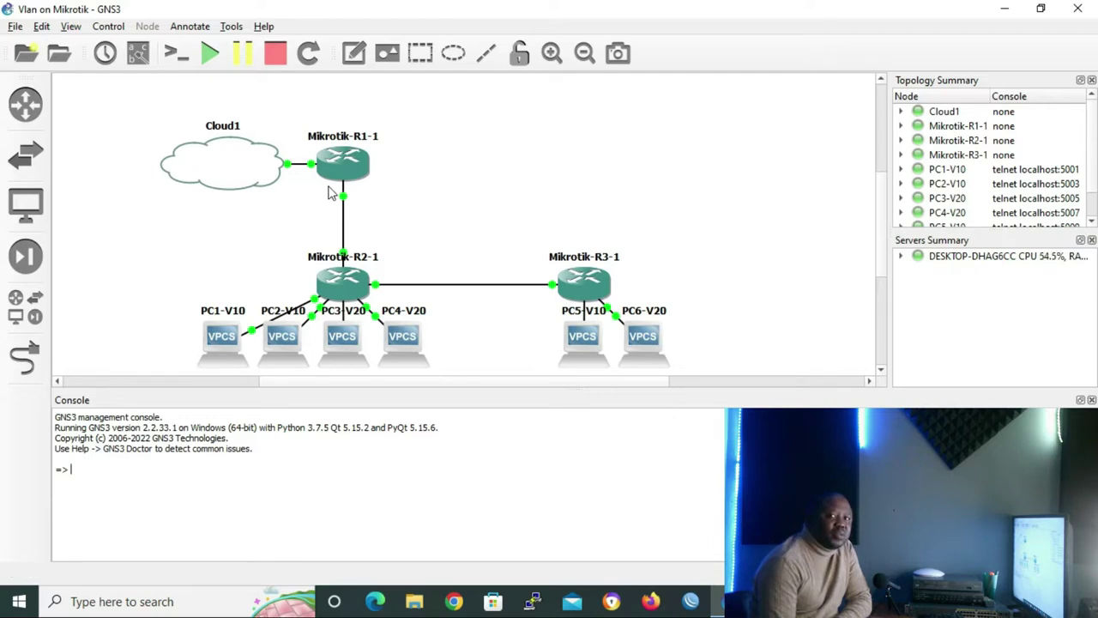
Connect WinBox to router R2 over RoMON through the 192.168.1.1 neighbor
click(692, 601)
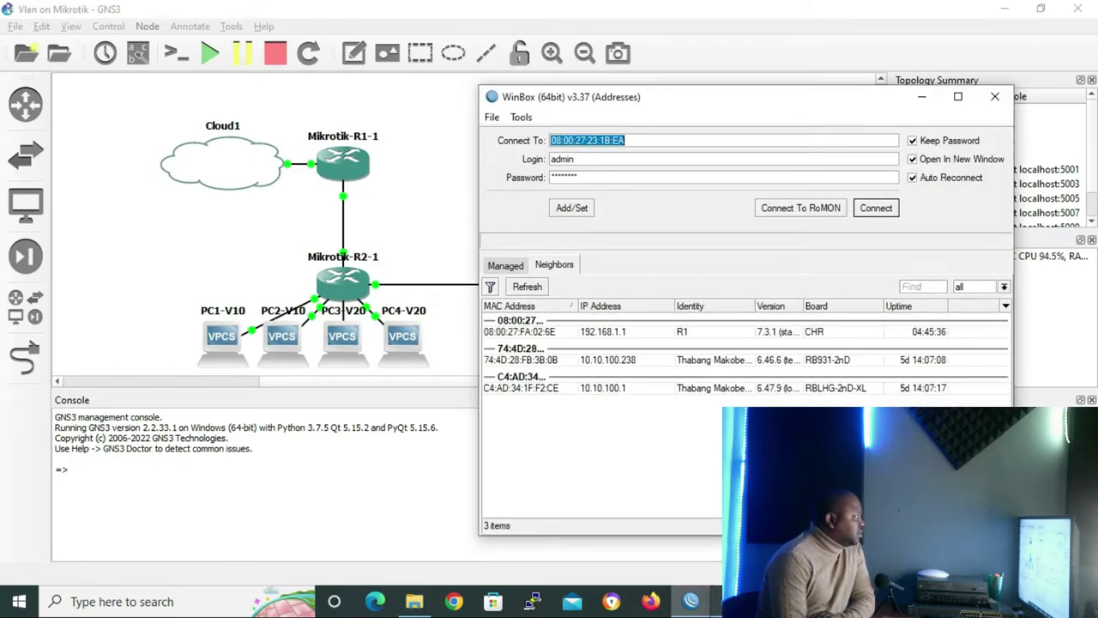
click(627, 335)
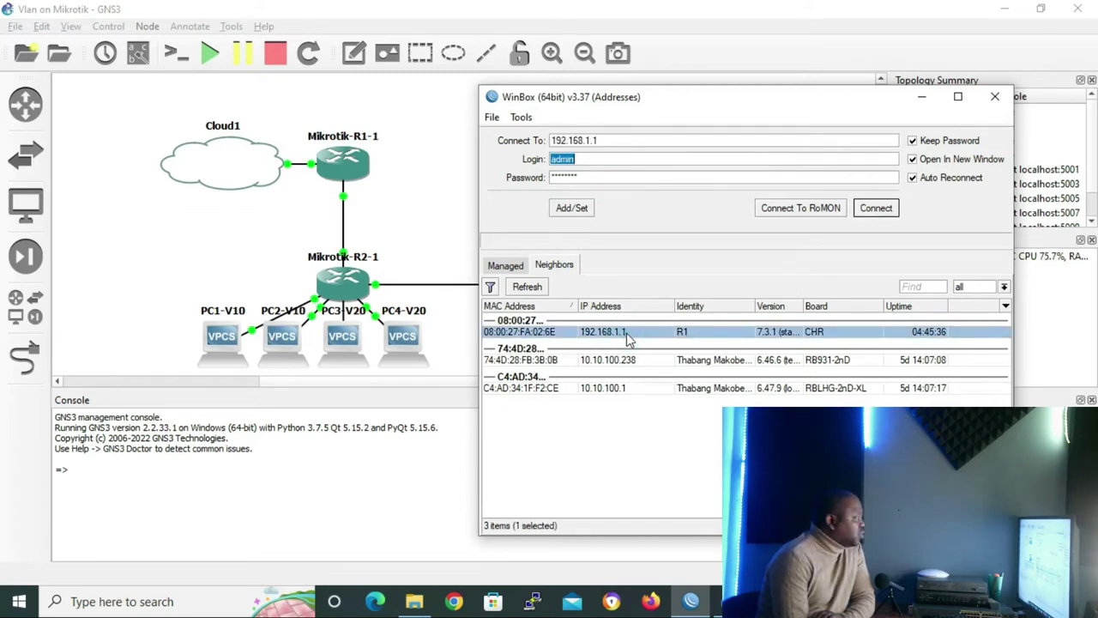
click(813, 215)
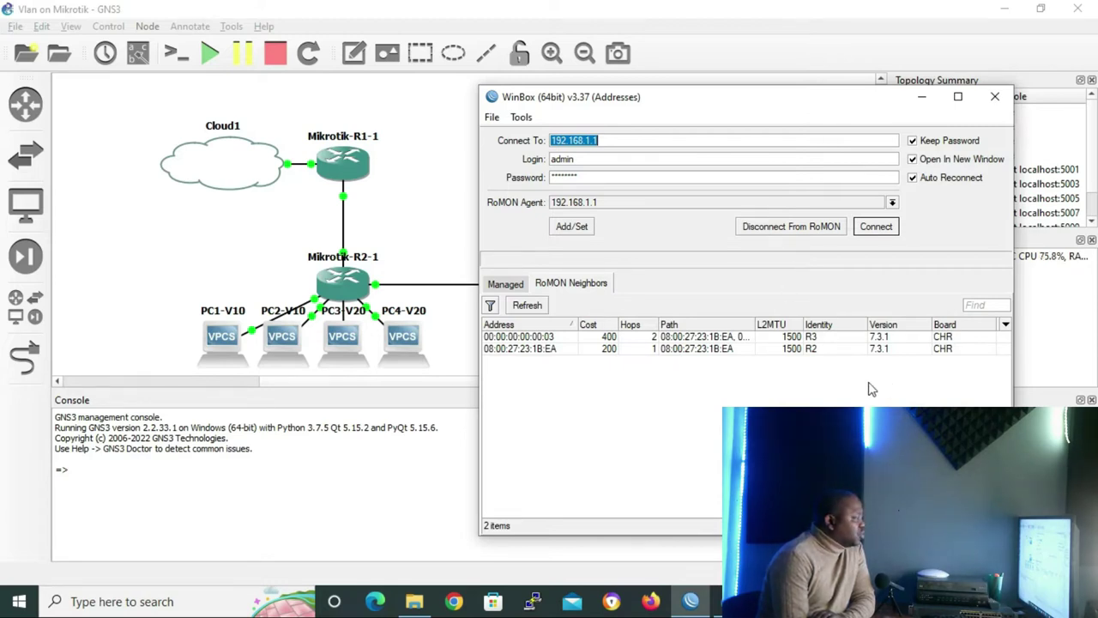
double_click(651, 349)
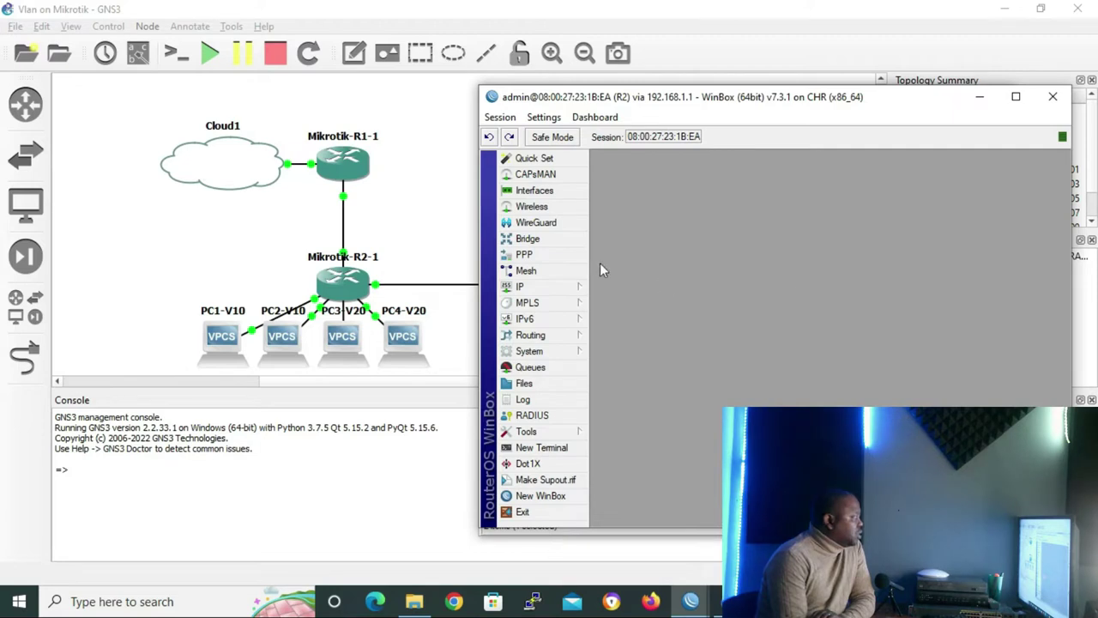
Add a new bridge on R2 and name it SWITCH1
click(549, 241)
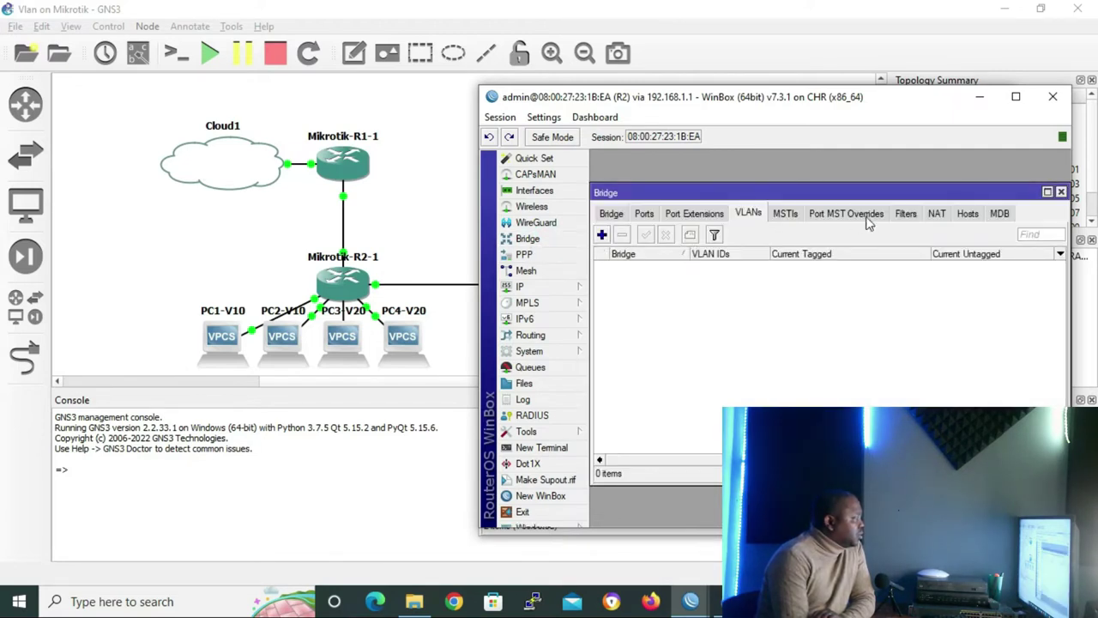
click(612, 217)
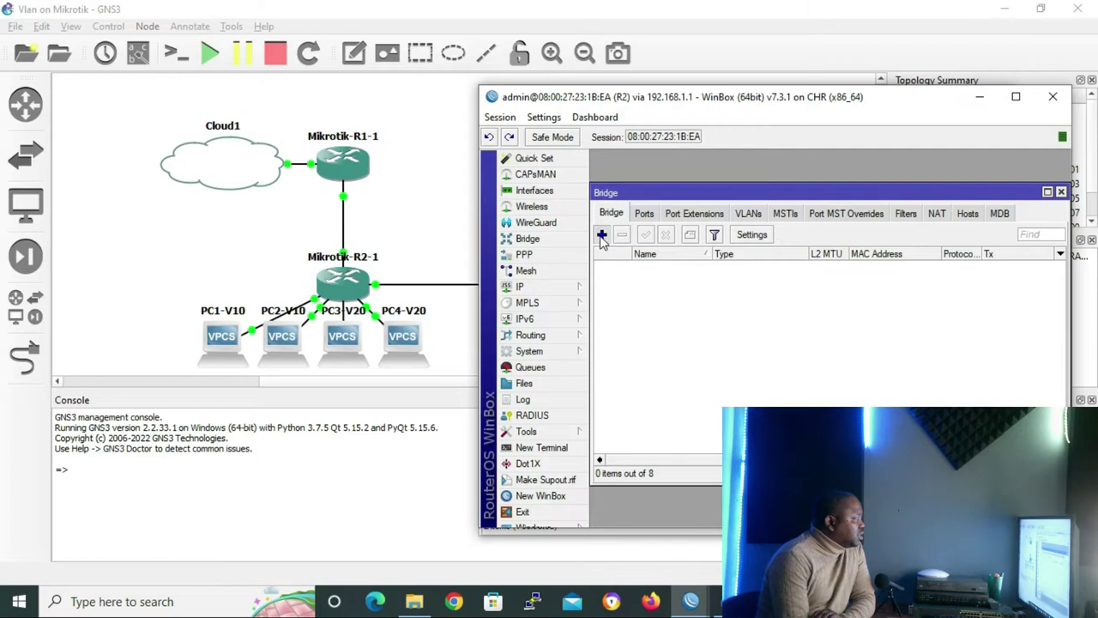
click(601, 235)
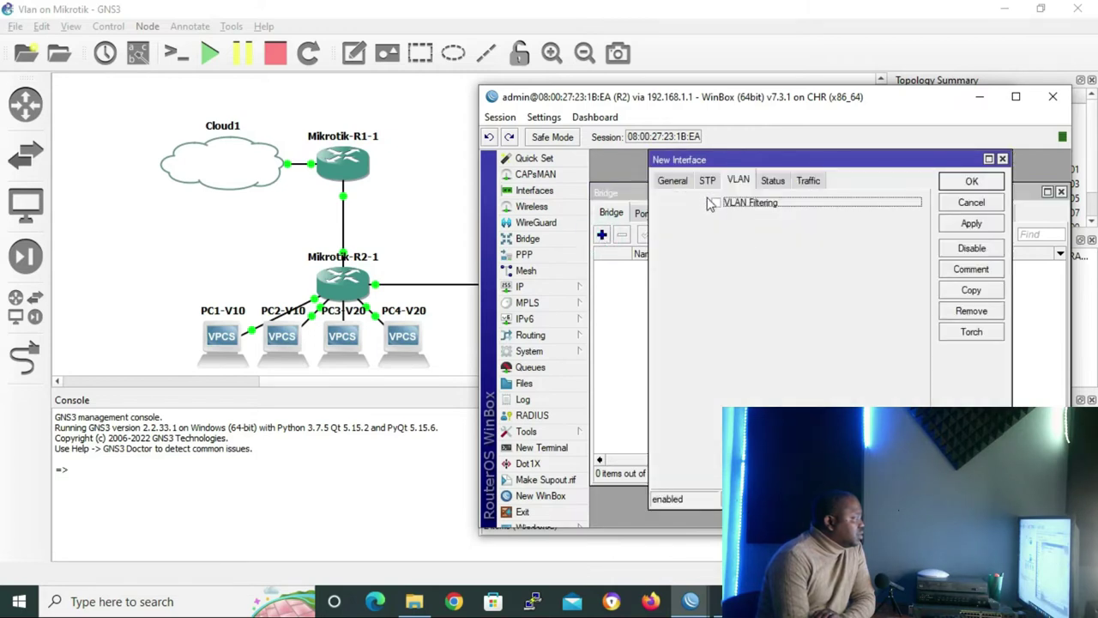
click(672, 181)
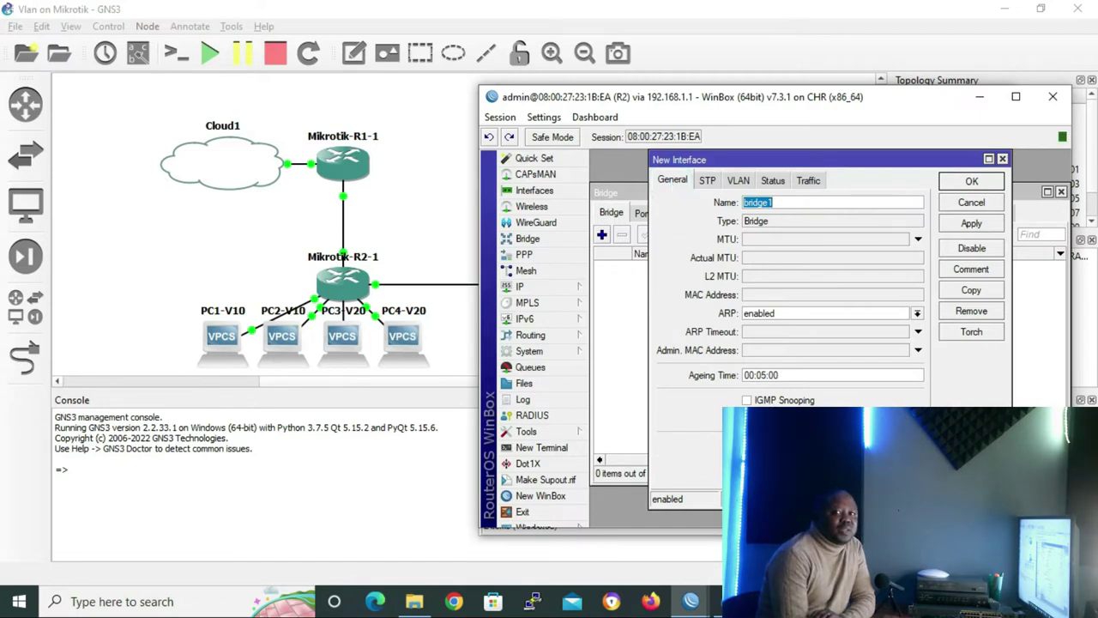
mouse_move(691, 601)
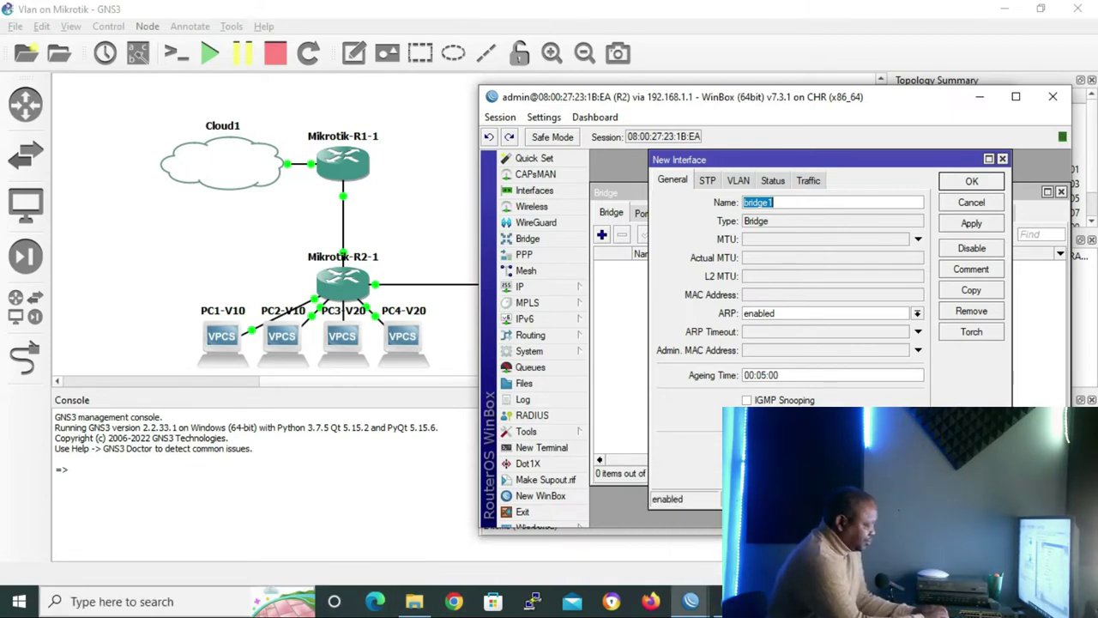
text(SWITCH1)
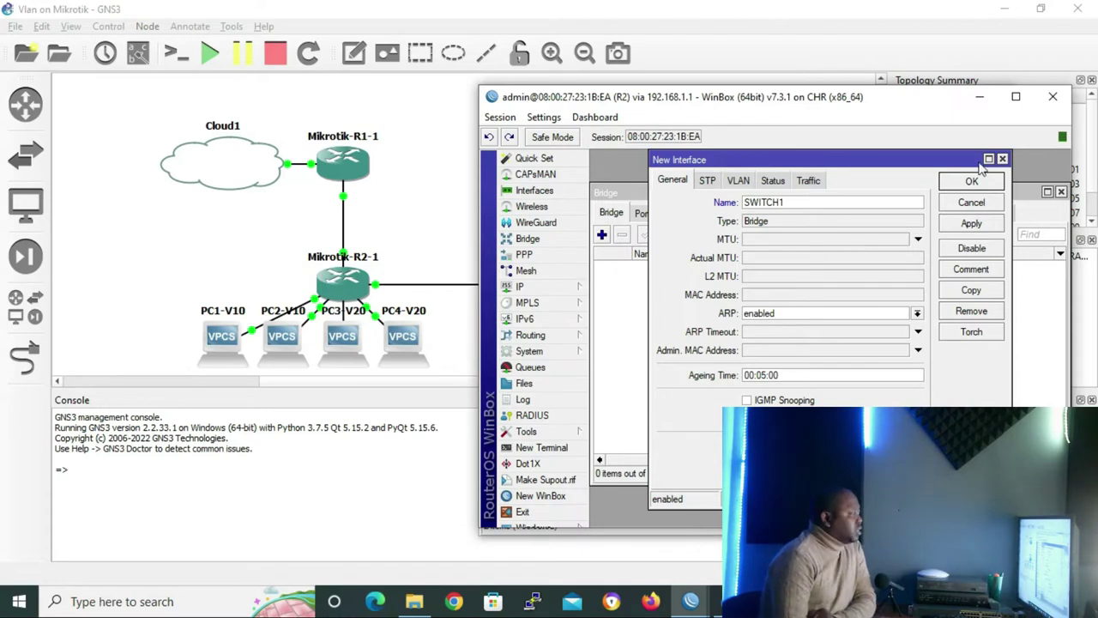
click(972, 183)
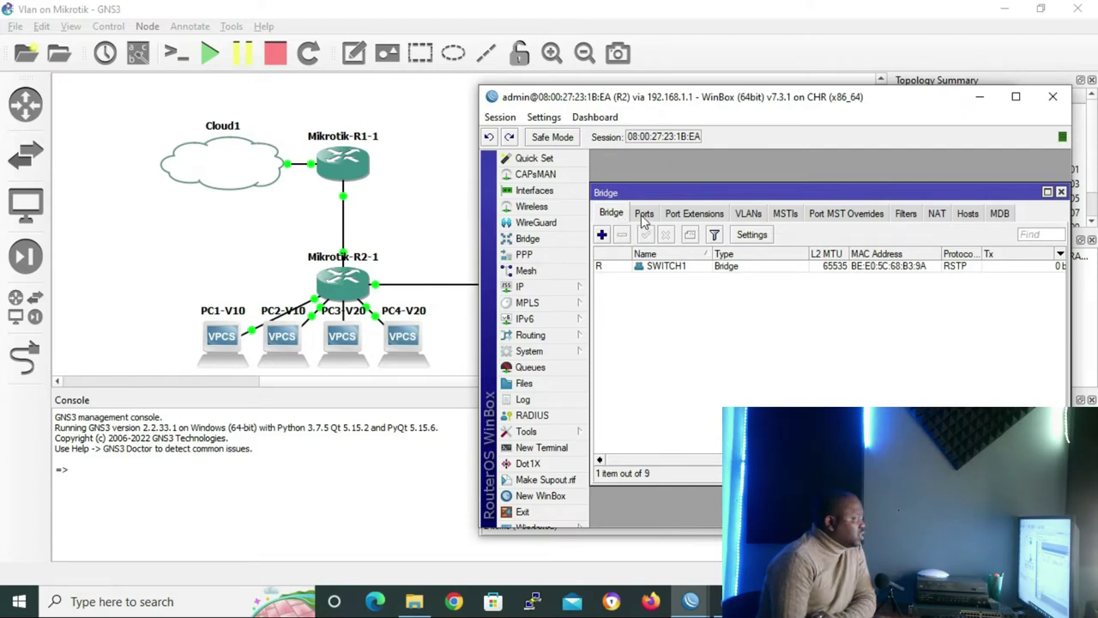
Add ether1, ether2 and ether3 as ports of bridge SWITCH1
click(643, 214)
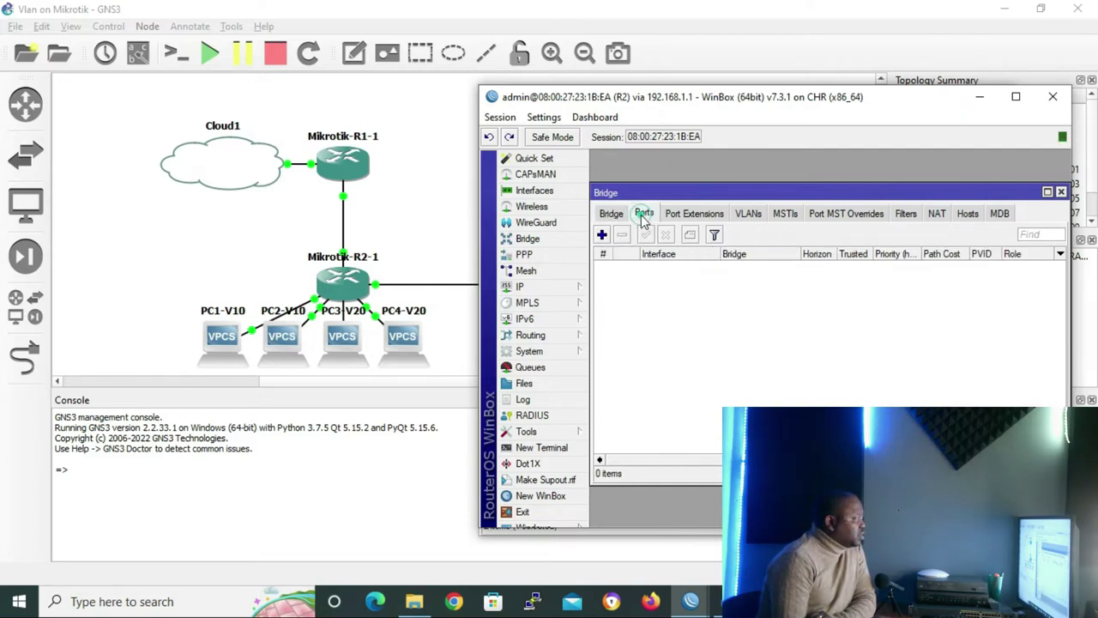
click(602, 236)
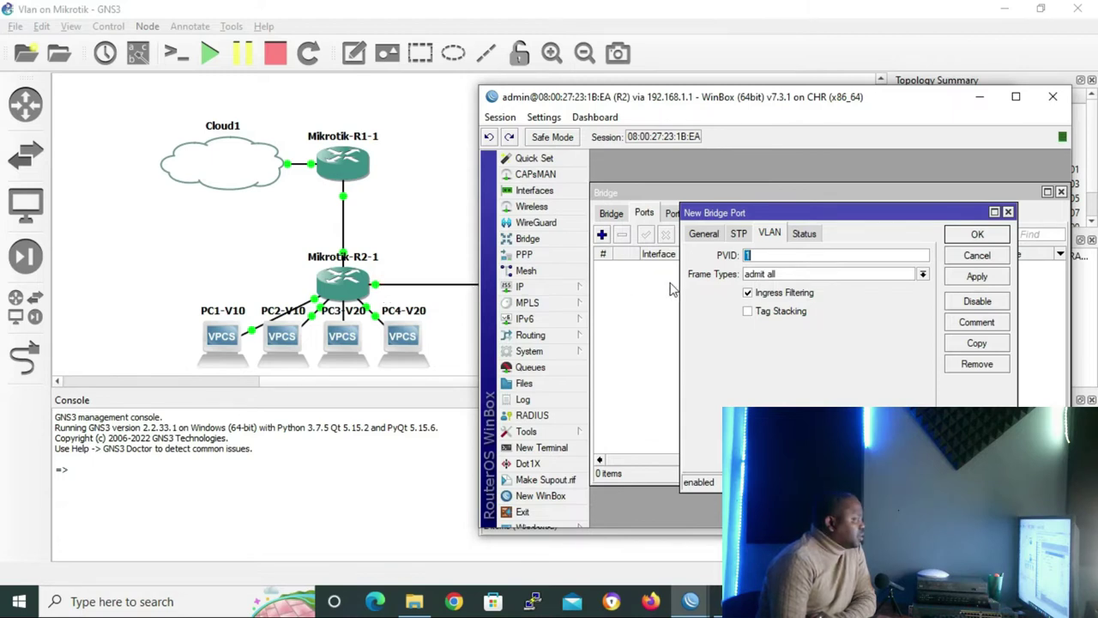
click(700, 235)
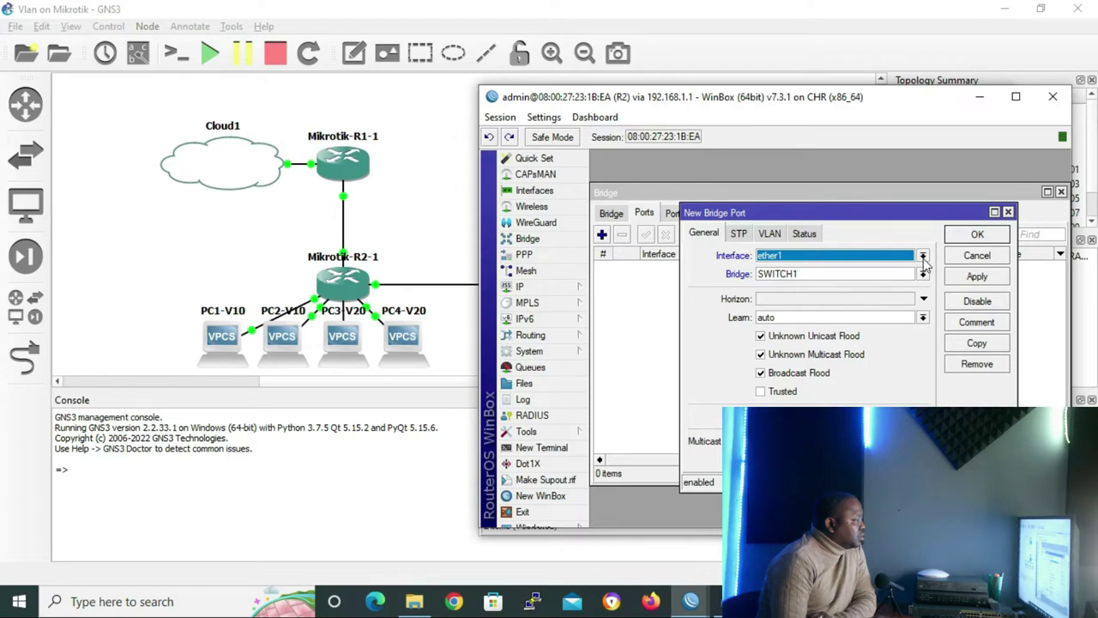
click(978, 236)
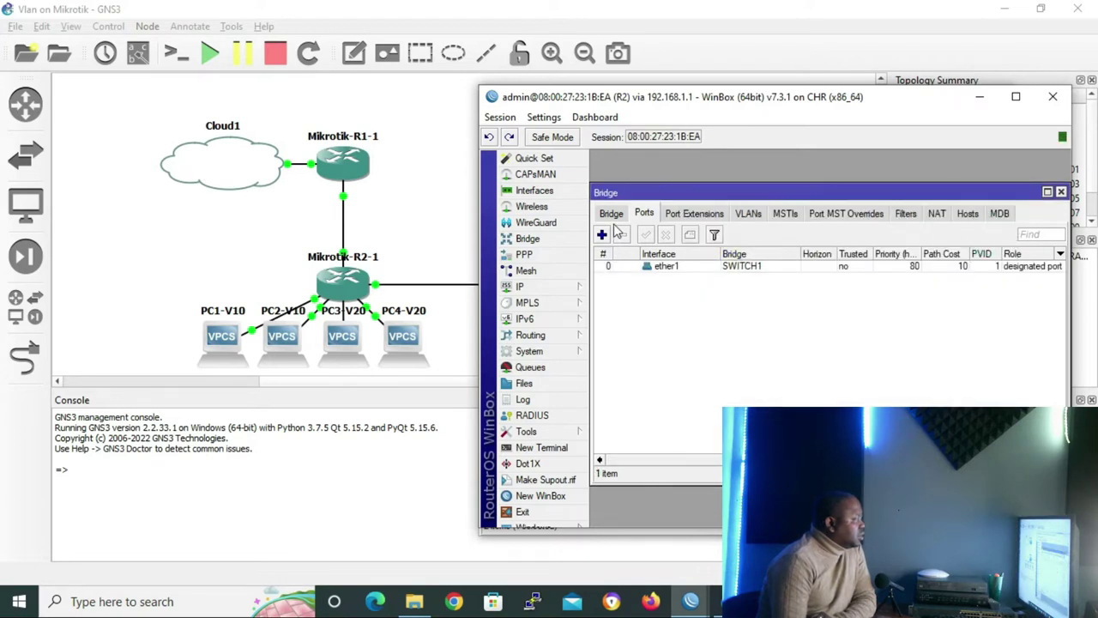
click(602, 235)
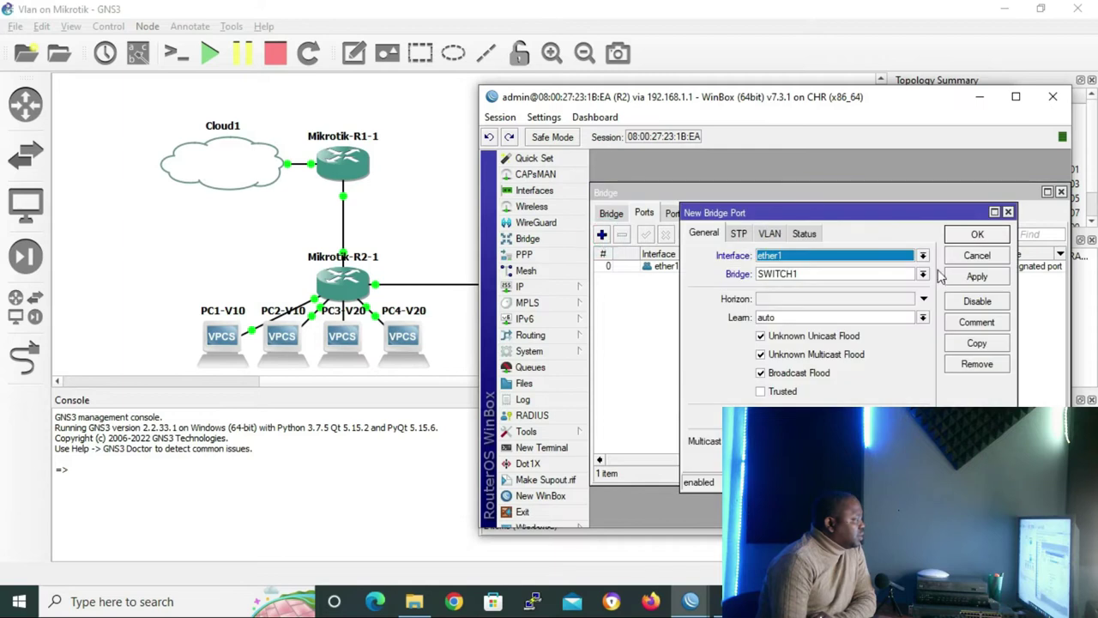
click(923, 256)
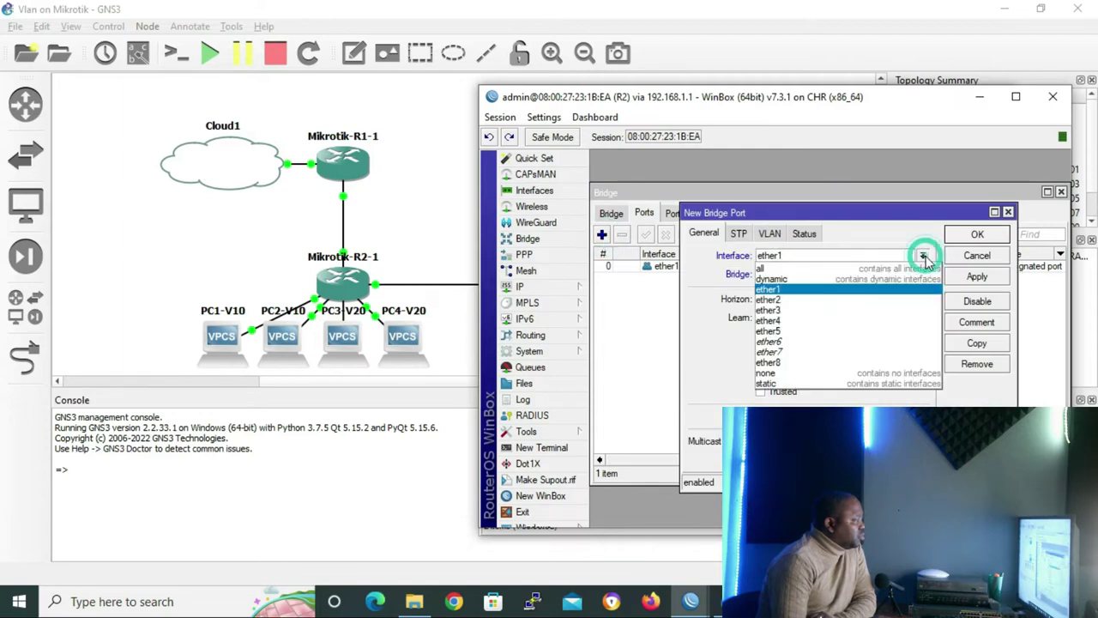
click(787, 307)
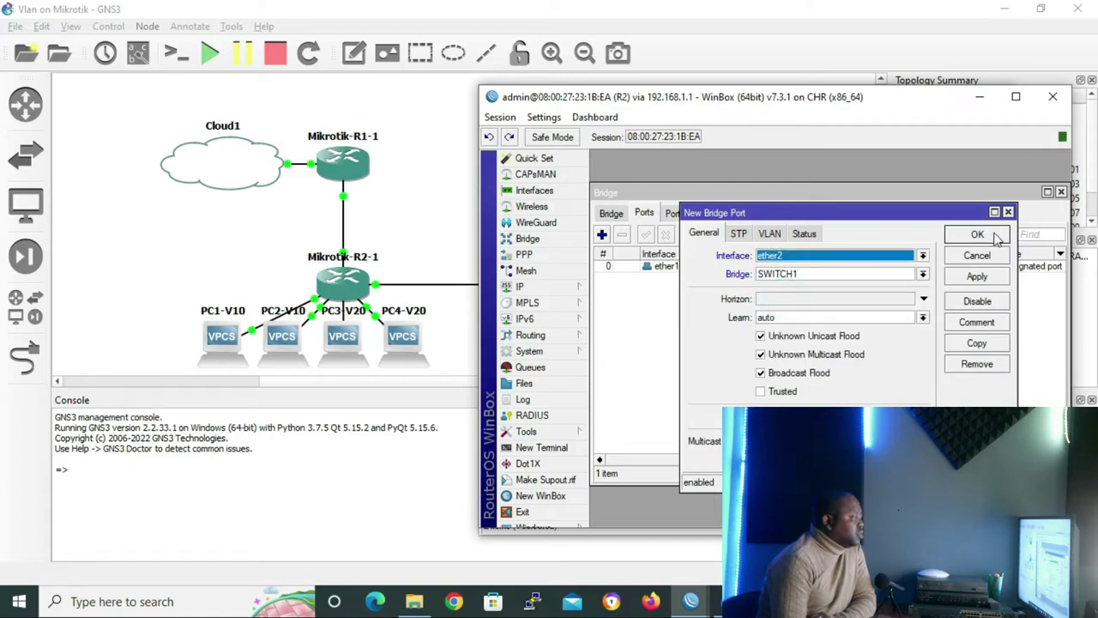
click(978, 235)
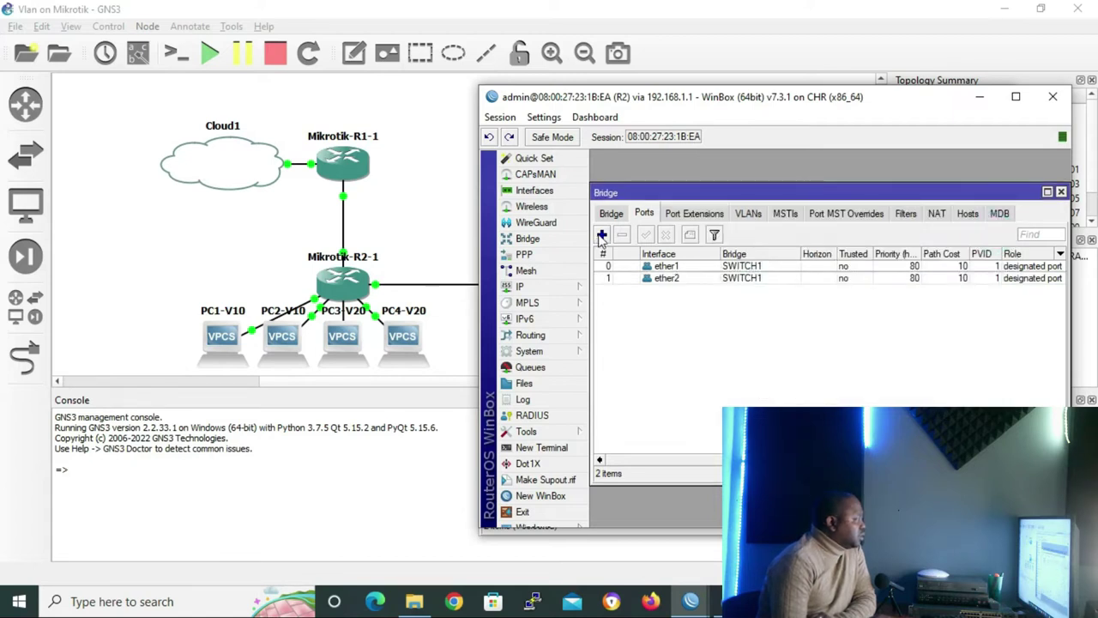
click(602, 235)
click(923, 258)
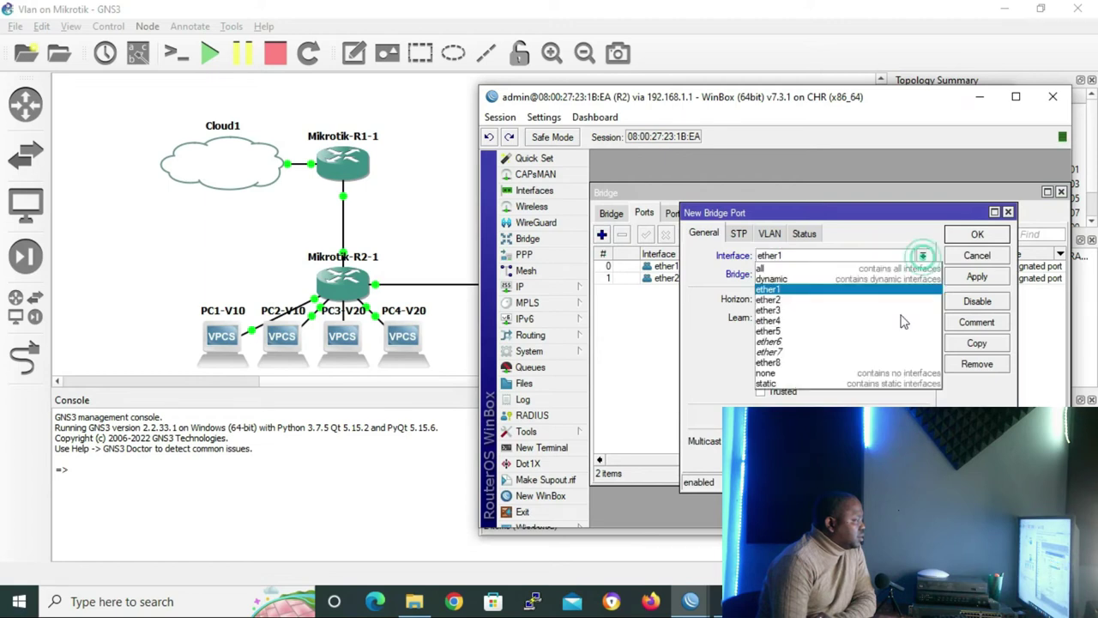
click(807, 311)
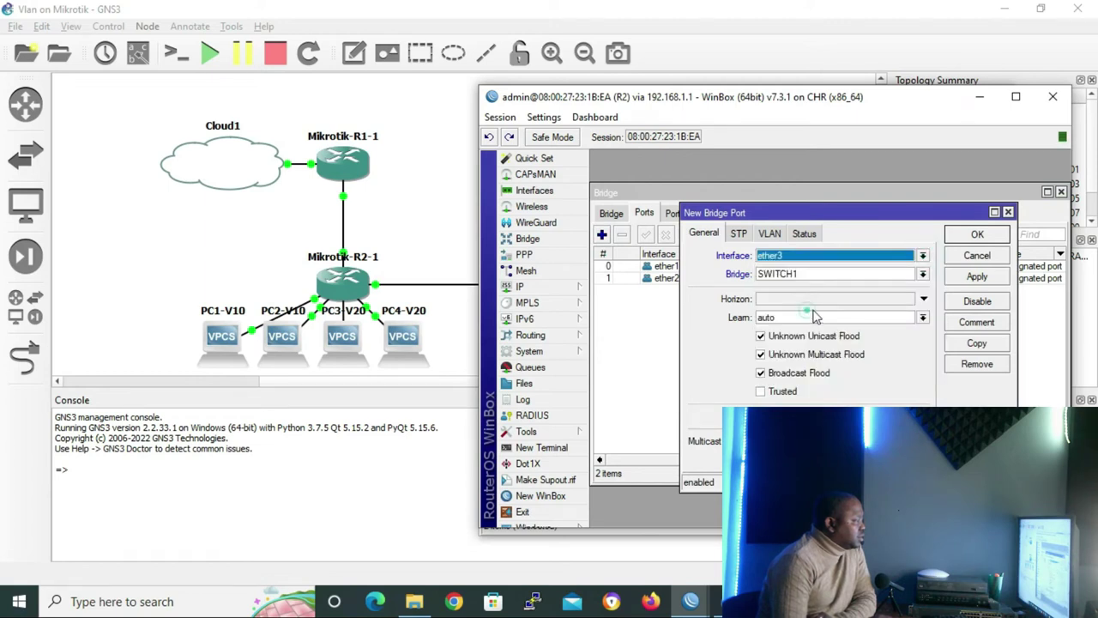
click(977, 234)
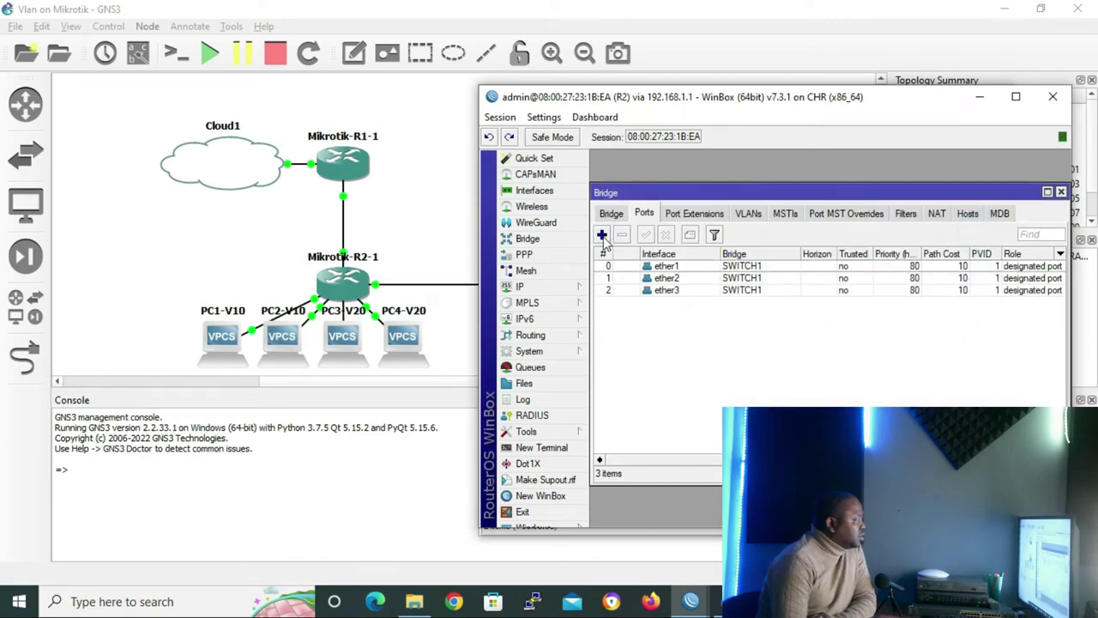
Add ether4, ether5 and ether8 as further SWITCH1 bridge ports
click(601, 235)
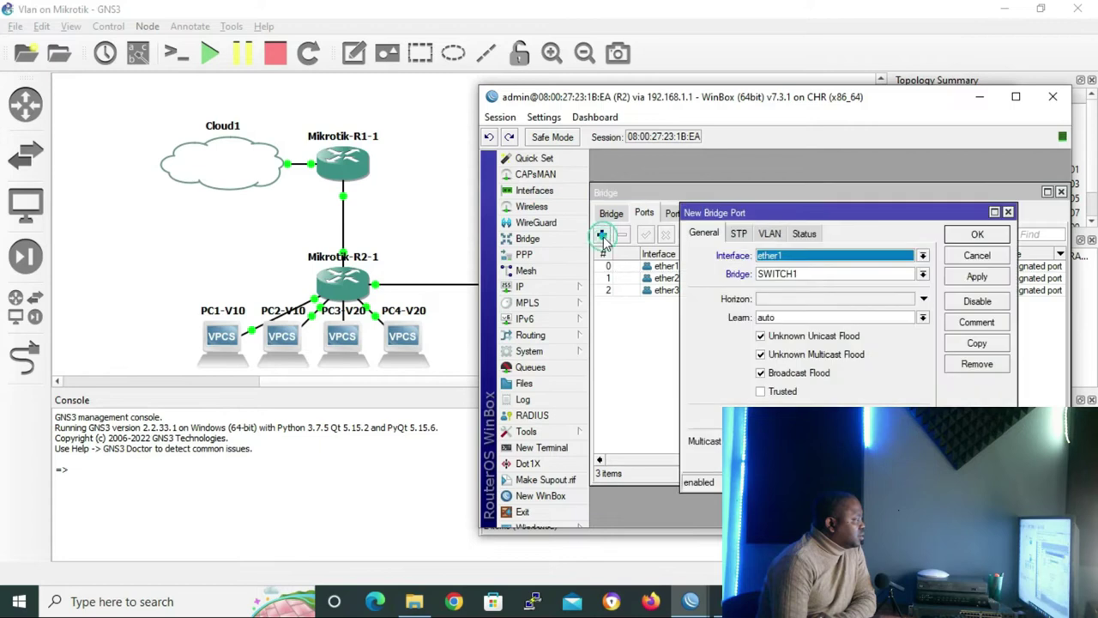
click(923, 257)
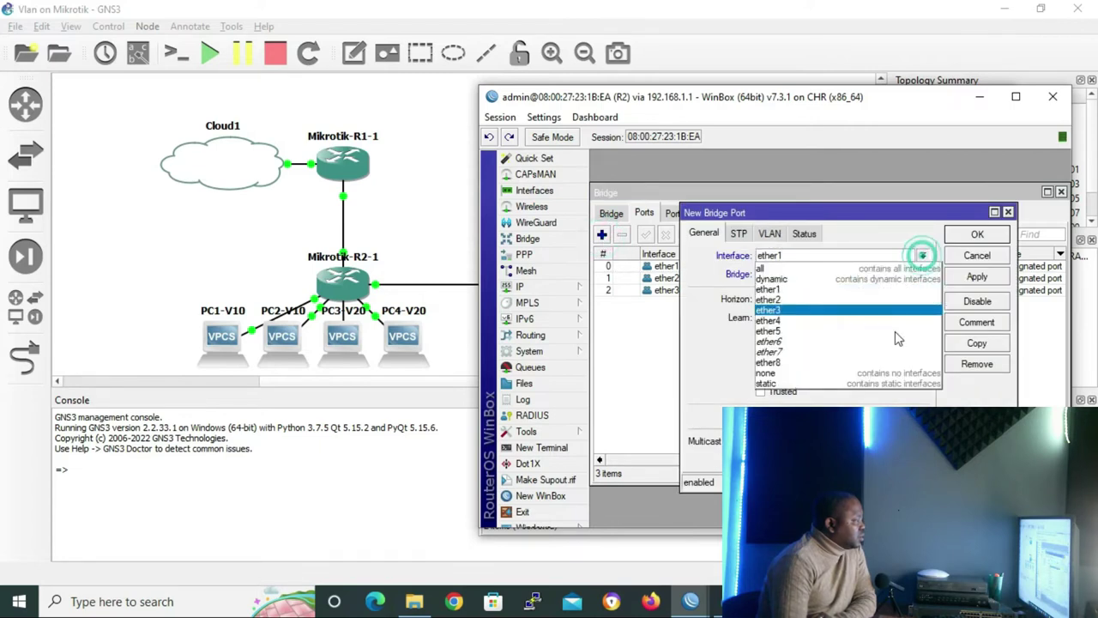
click(801, 324)
click(978, 234)
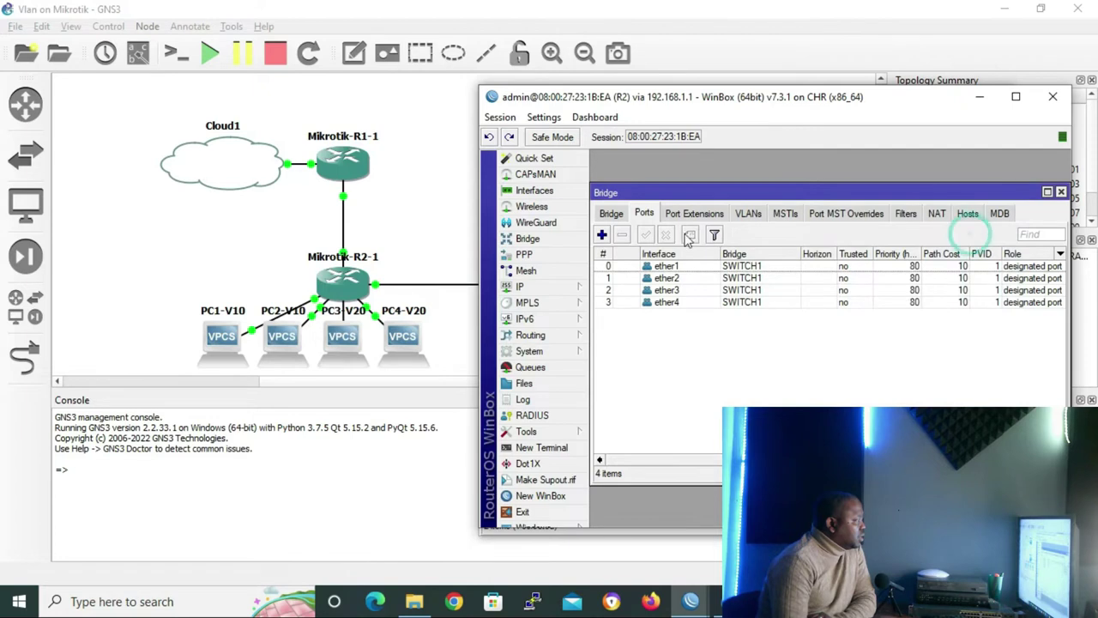
click(601, 235)
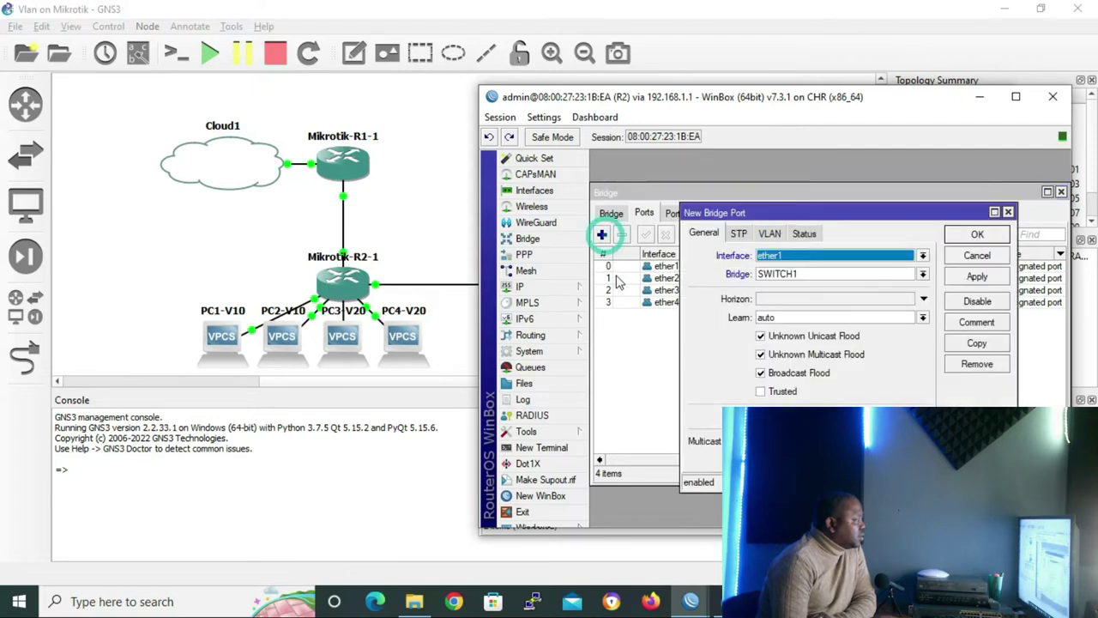
click(923, 257)
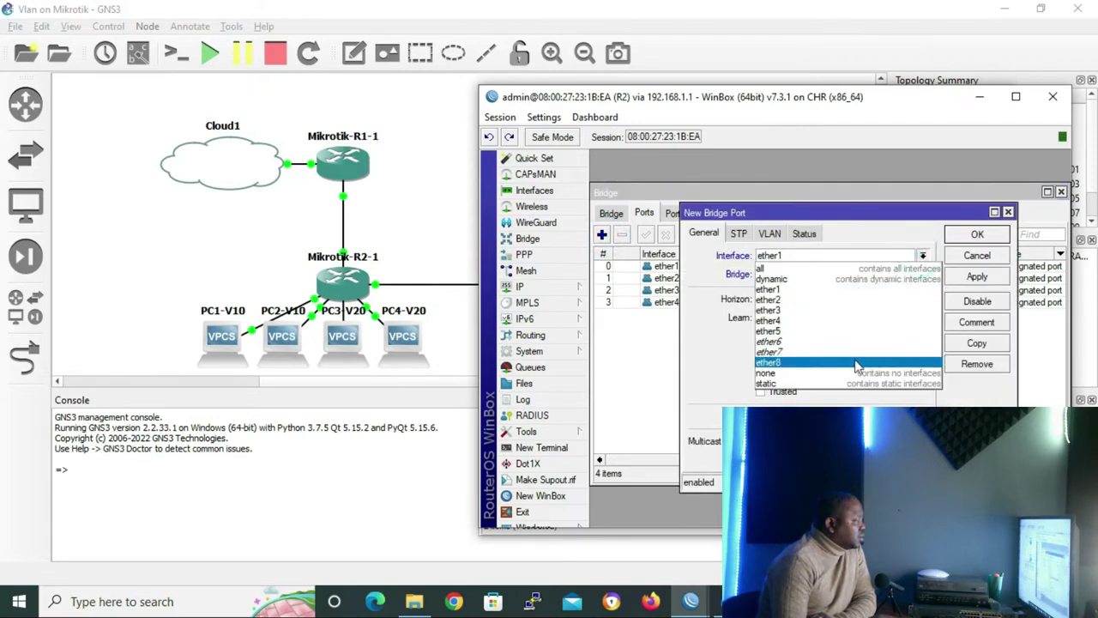
click(801, 337)
click(993, 238)
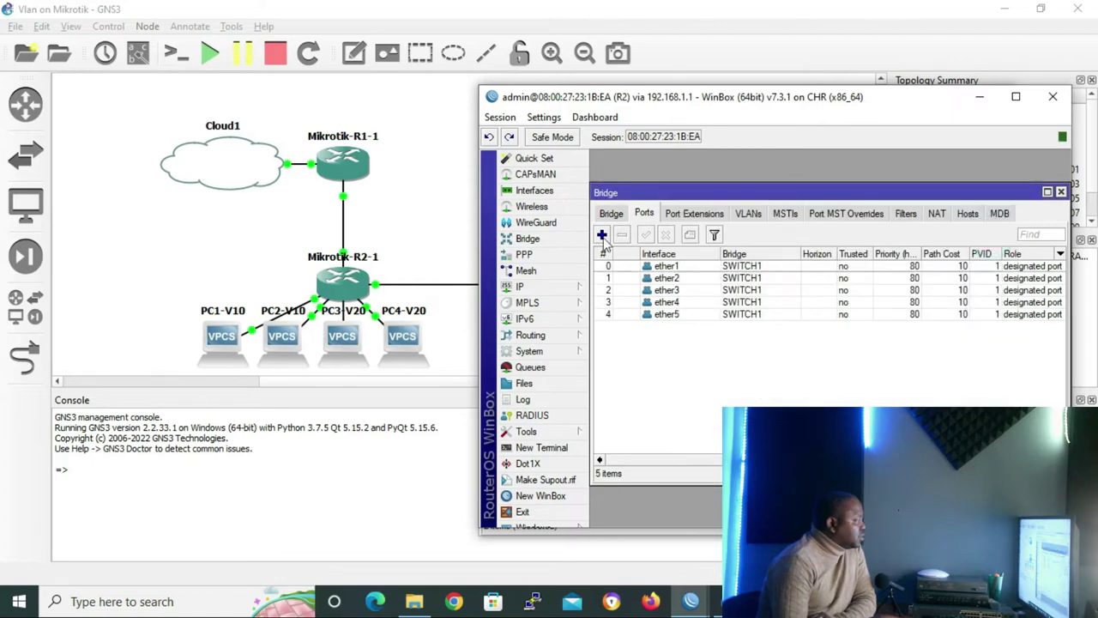
click(602, 235)
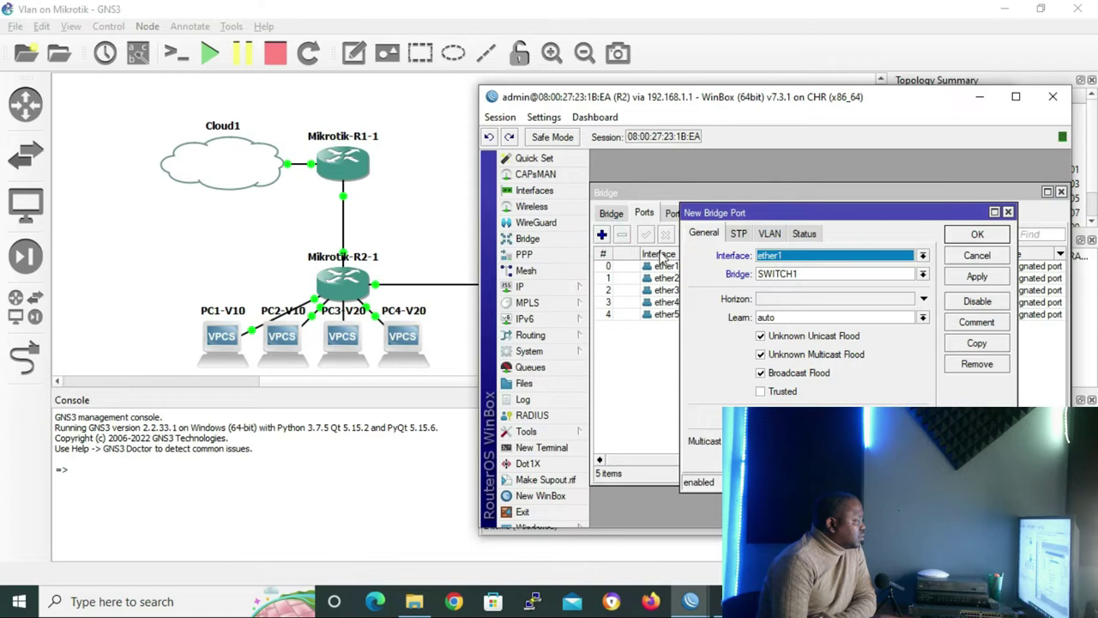
click(922, 258)
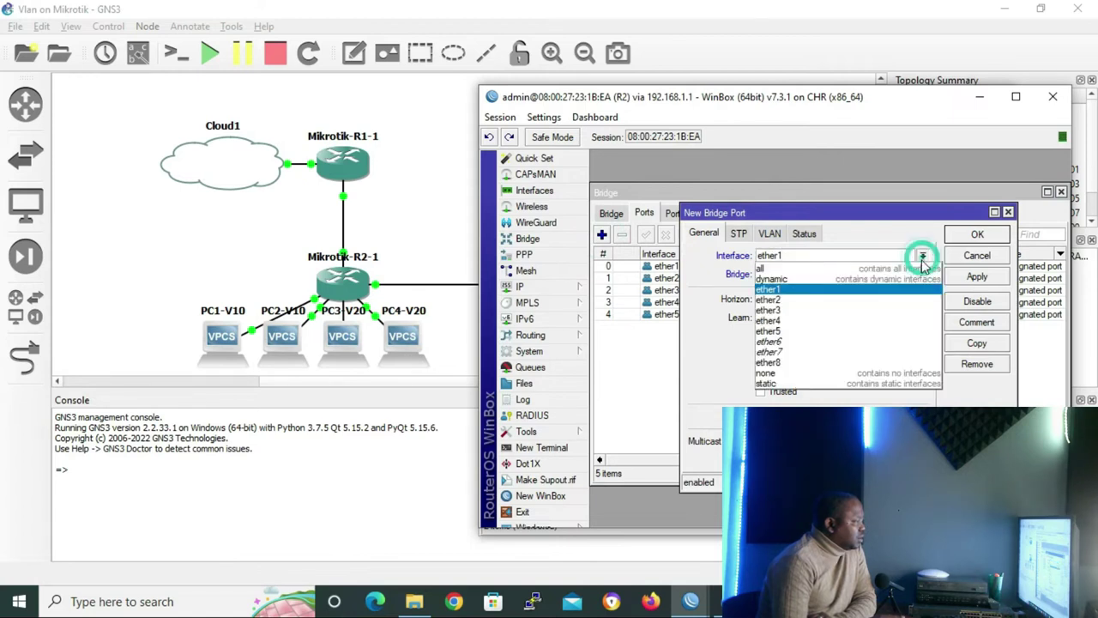
click(791, 364)
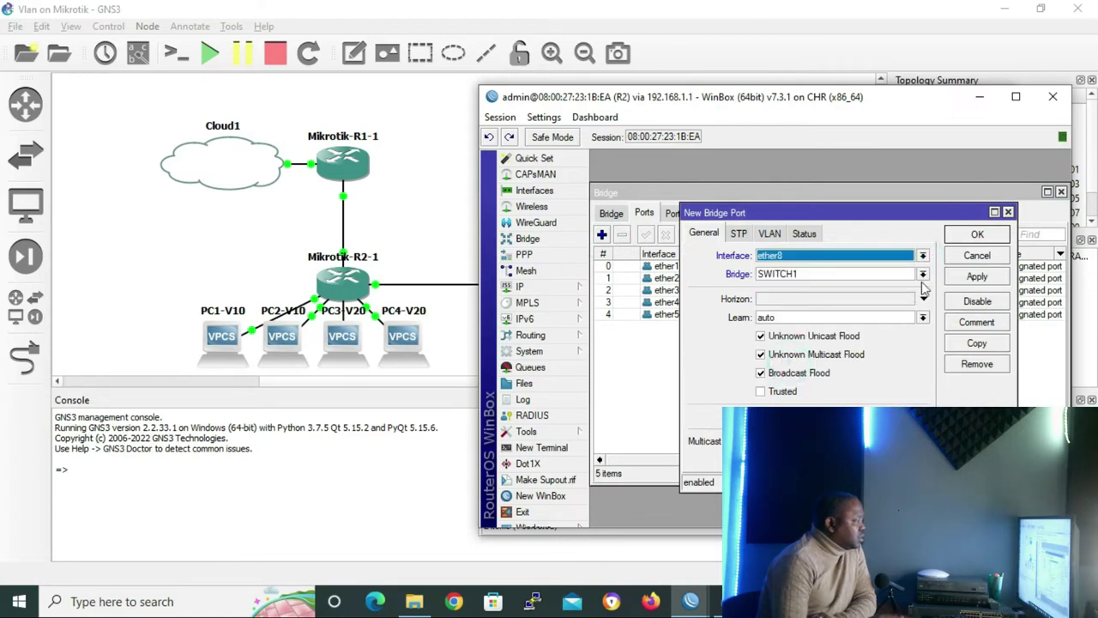
click(978, 235)
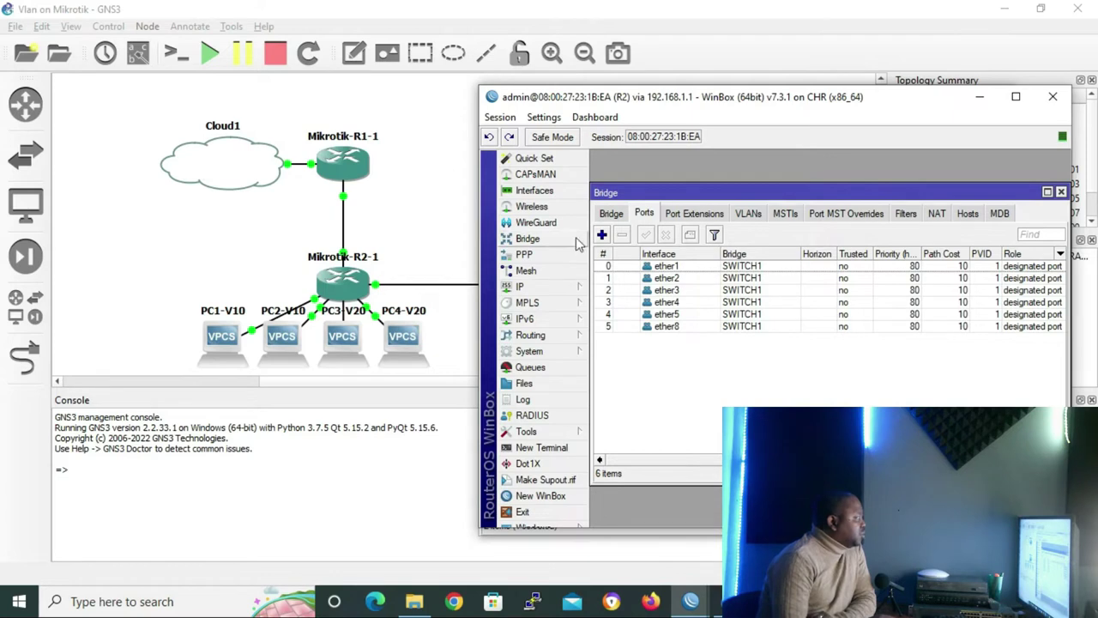
click(564, 197)
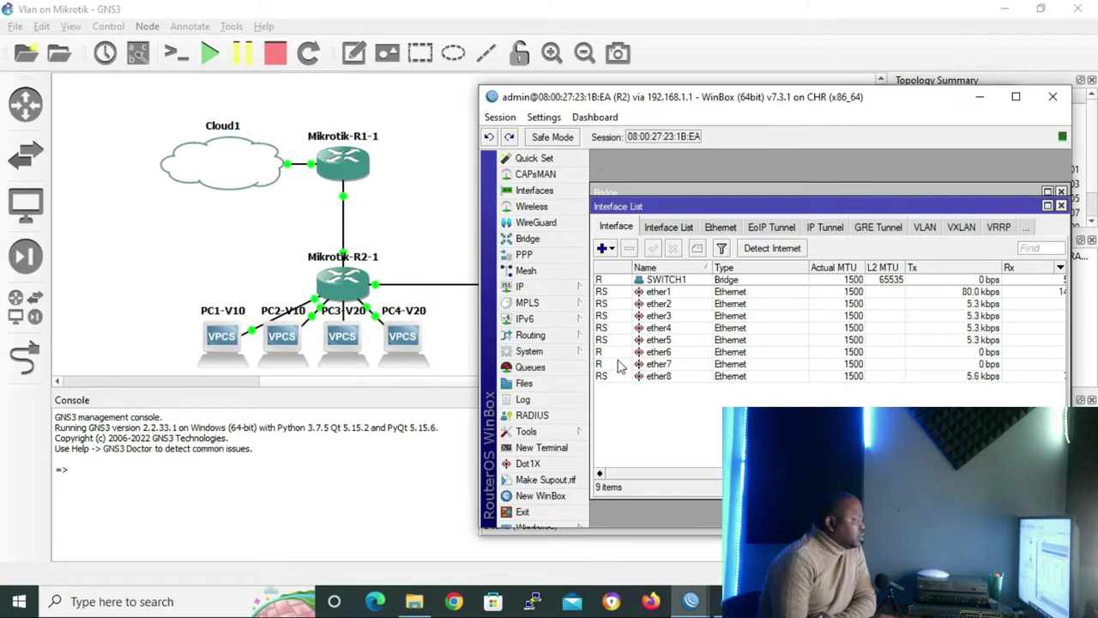
Disable interfaces ether6 and ether7, then close the Interface List
click(619, 357)
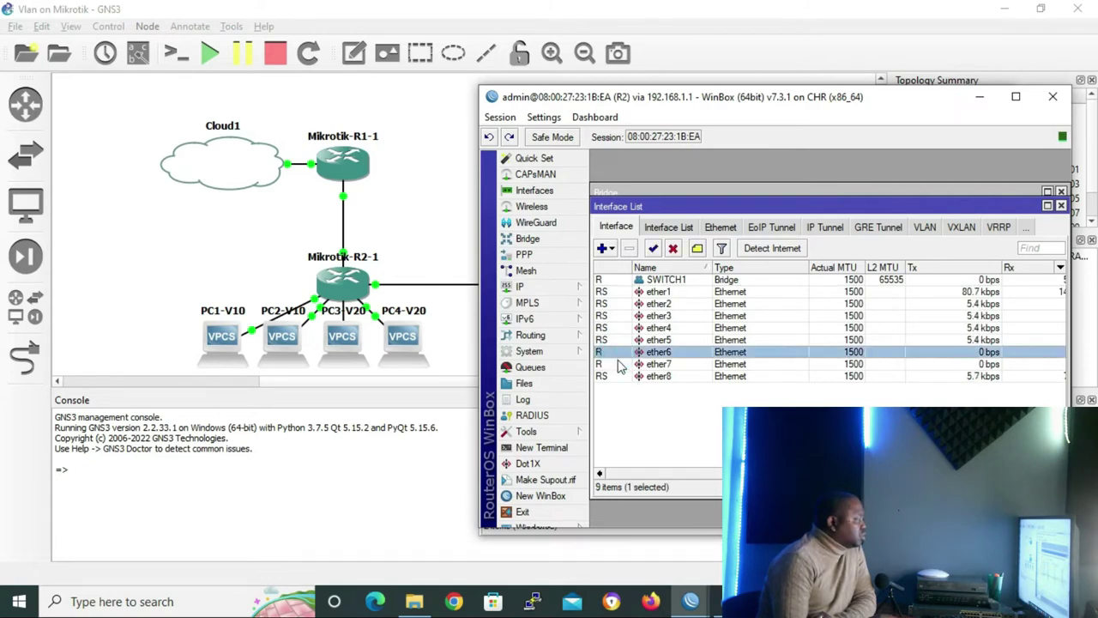
click(674, 249)
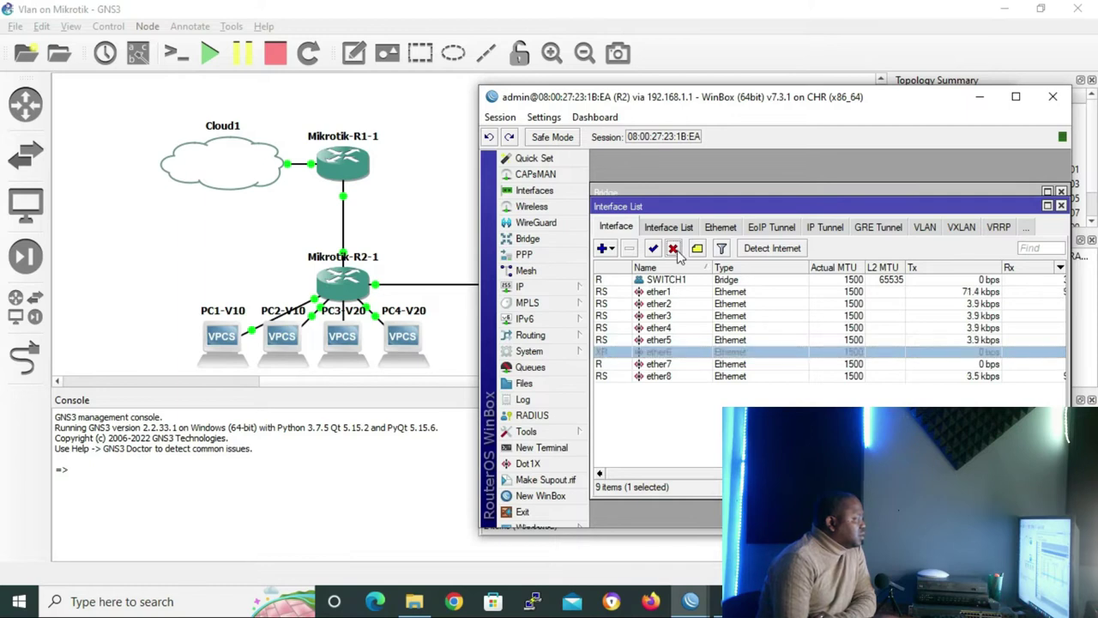
click(616, 366)
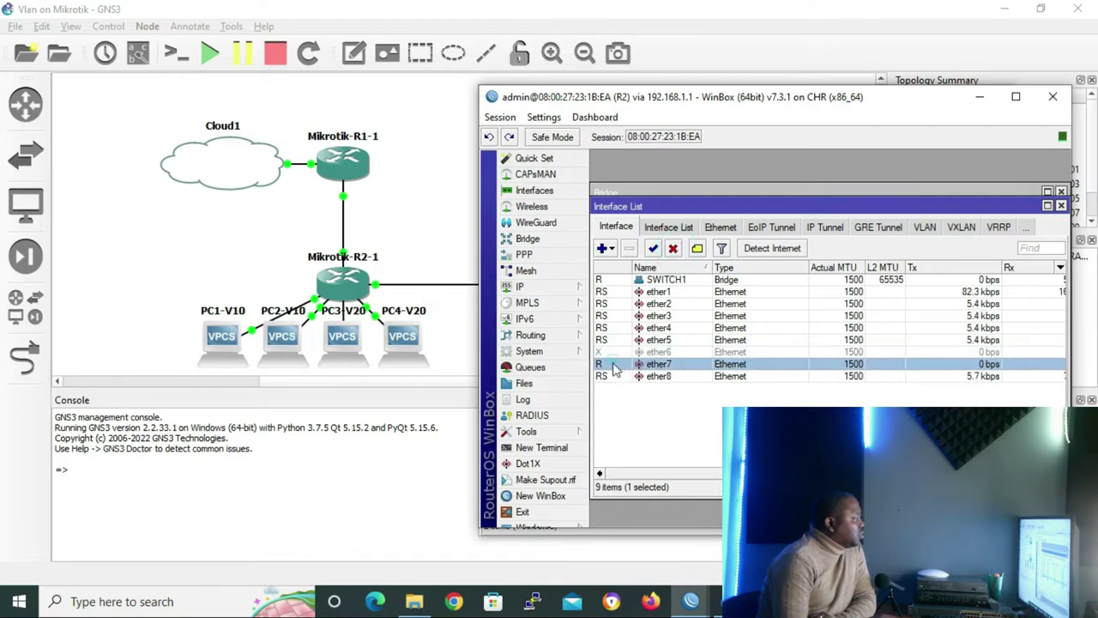
click(673, 249)
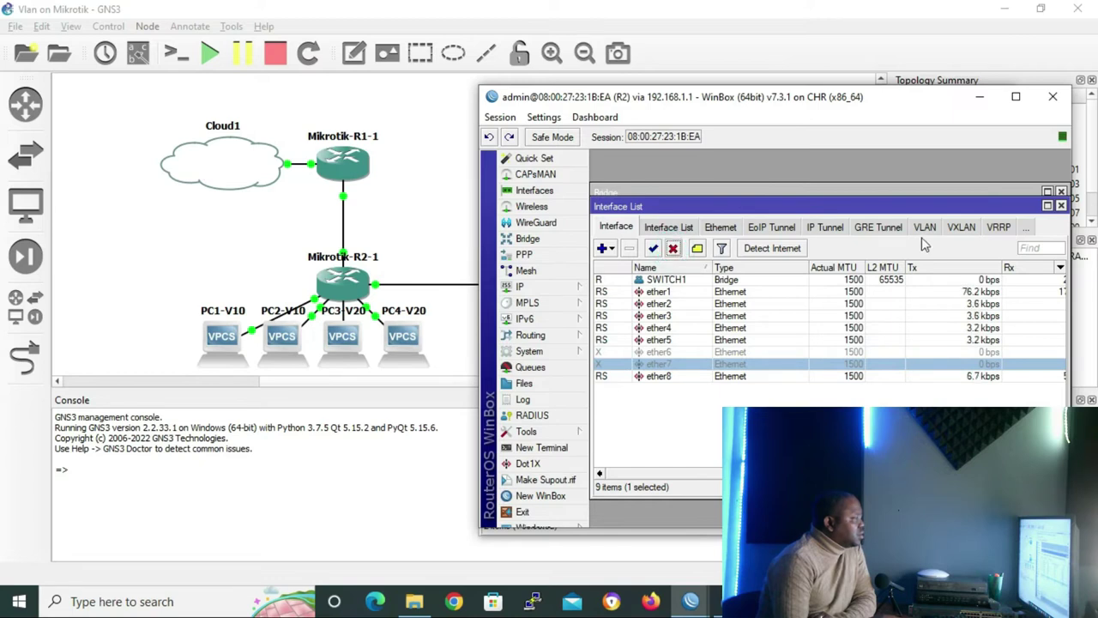
click(1061, 206)
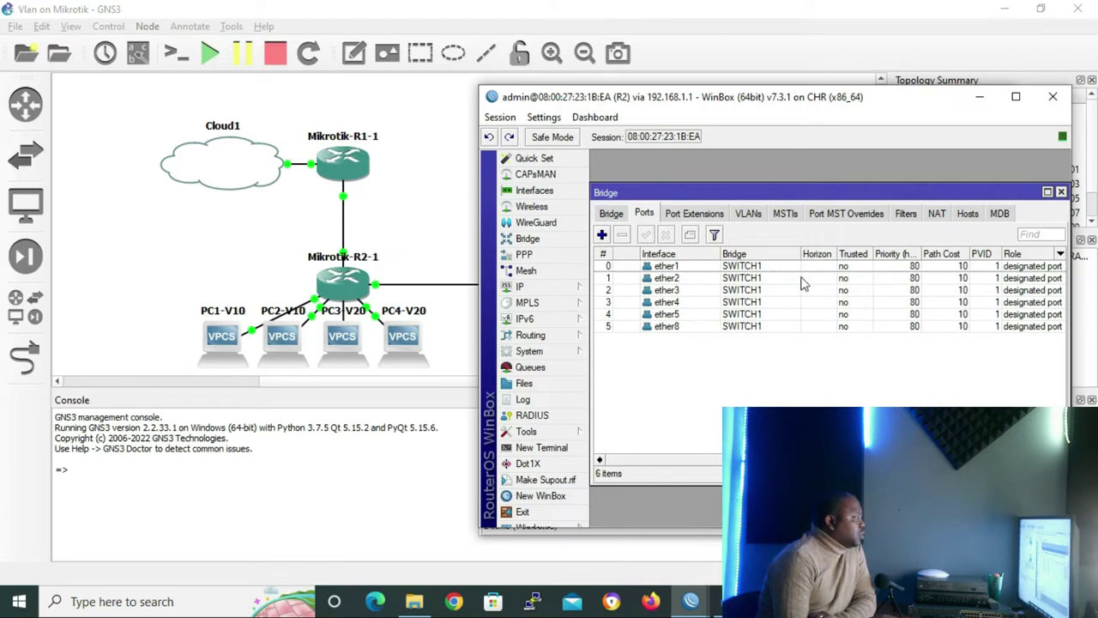
Start a new entry in SWITCH1's empty bridge VLAN table
click(748, 215)
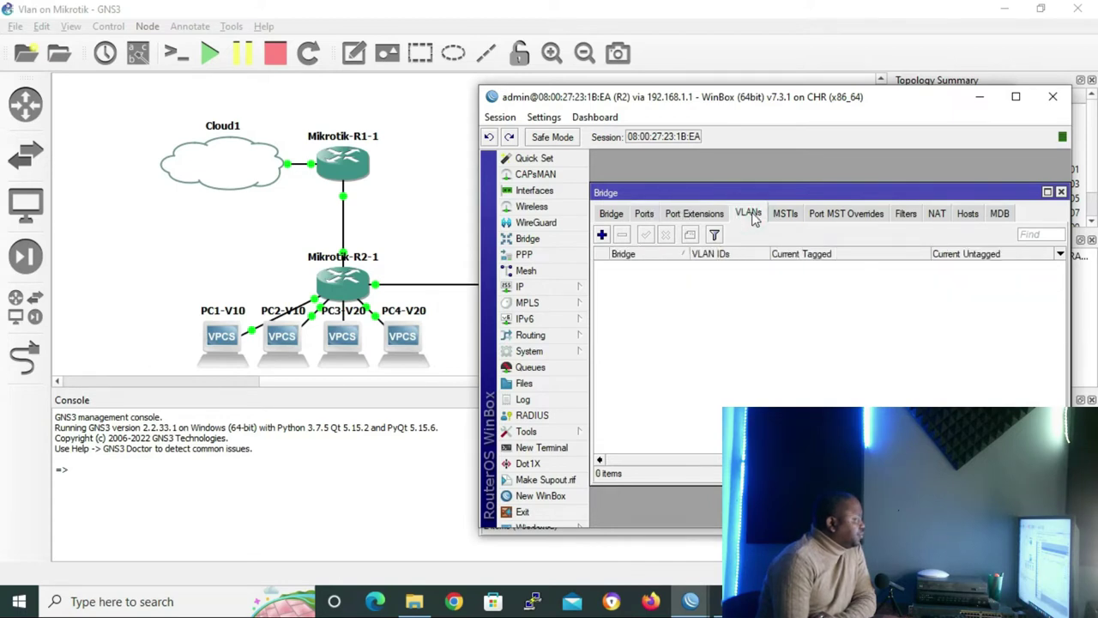
click(603, 235)
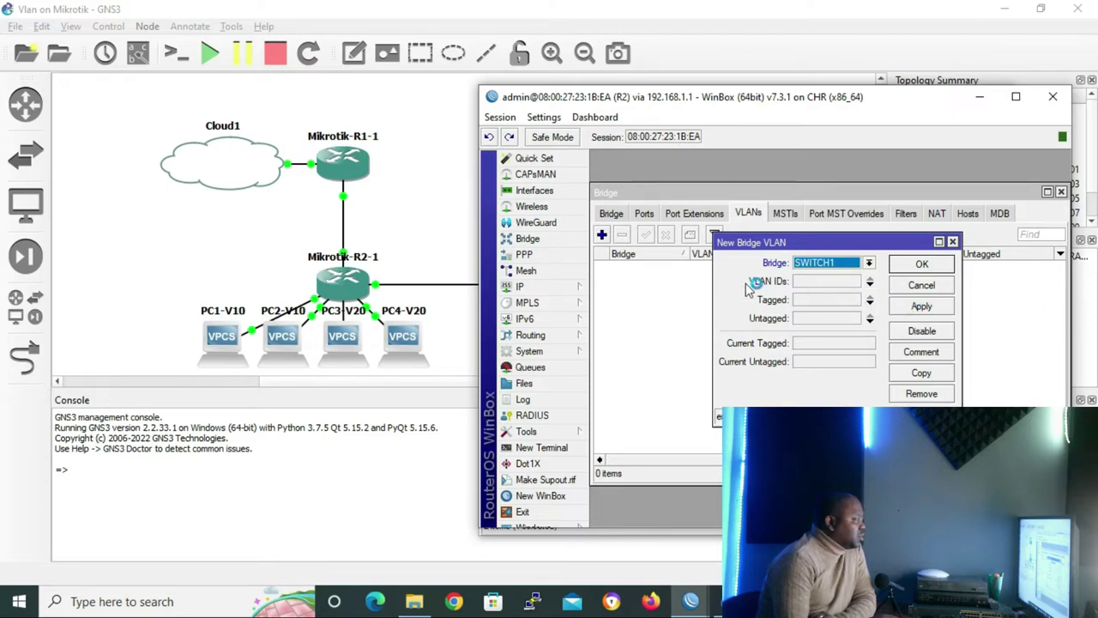
Save a VLAN ID 10 entry with ether8 tagged and ether2, ether3 untagged
click(871, 284)
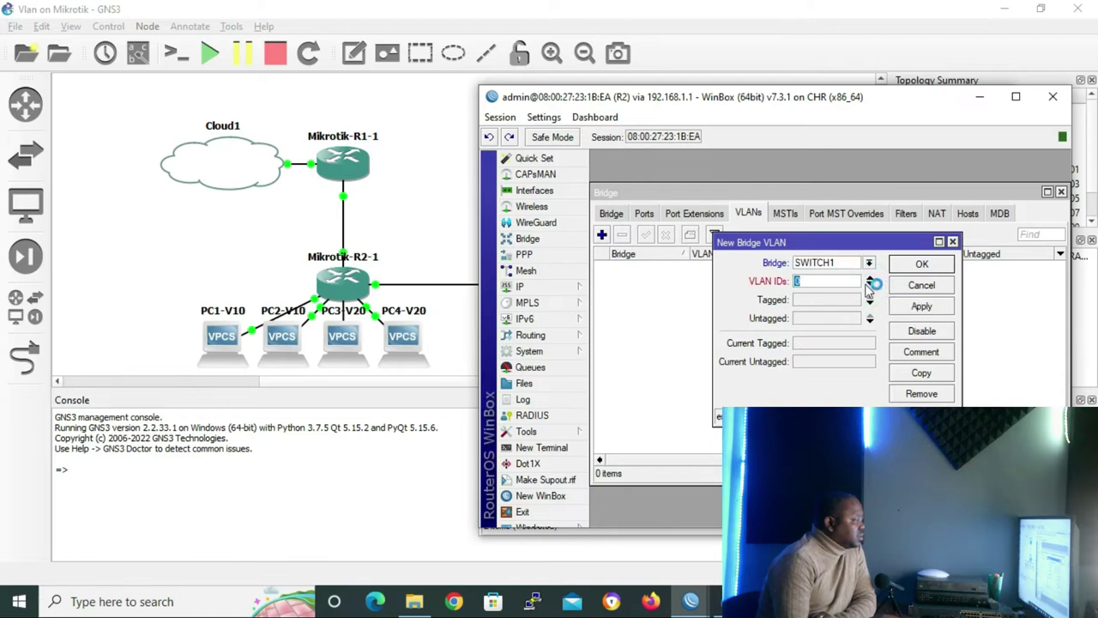
text(10)
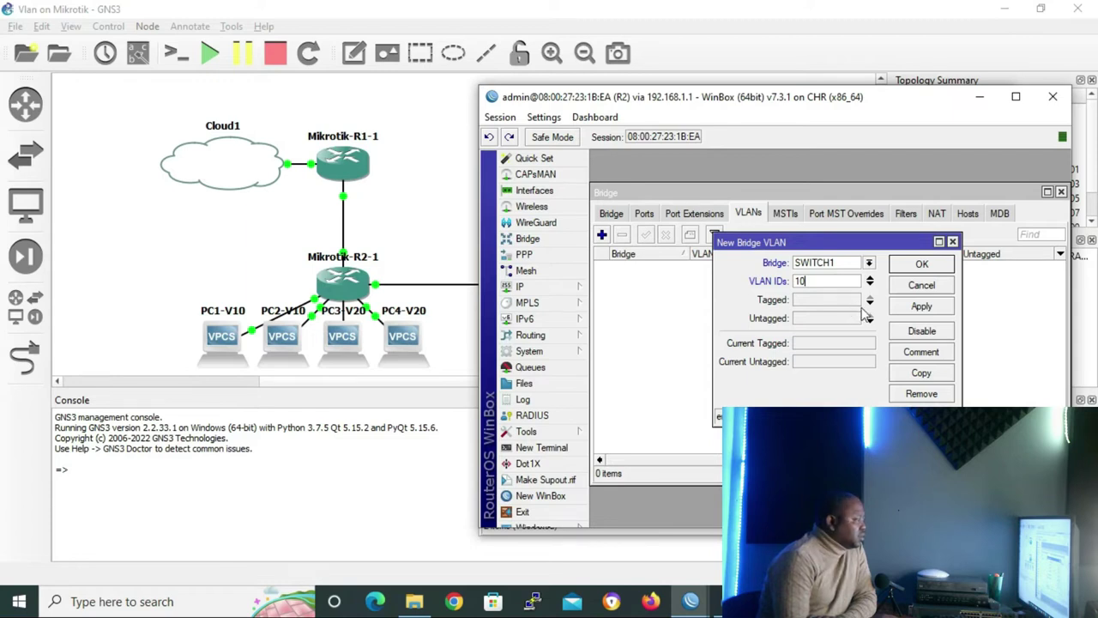
click(869, 306)
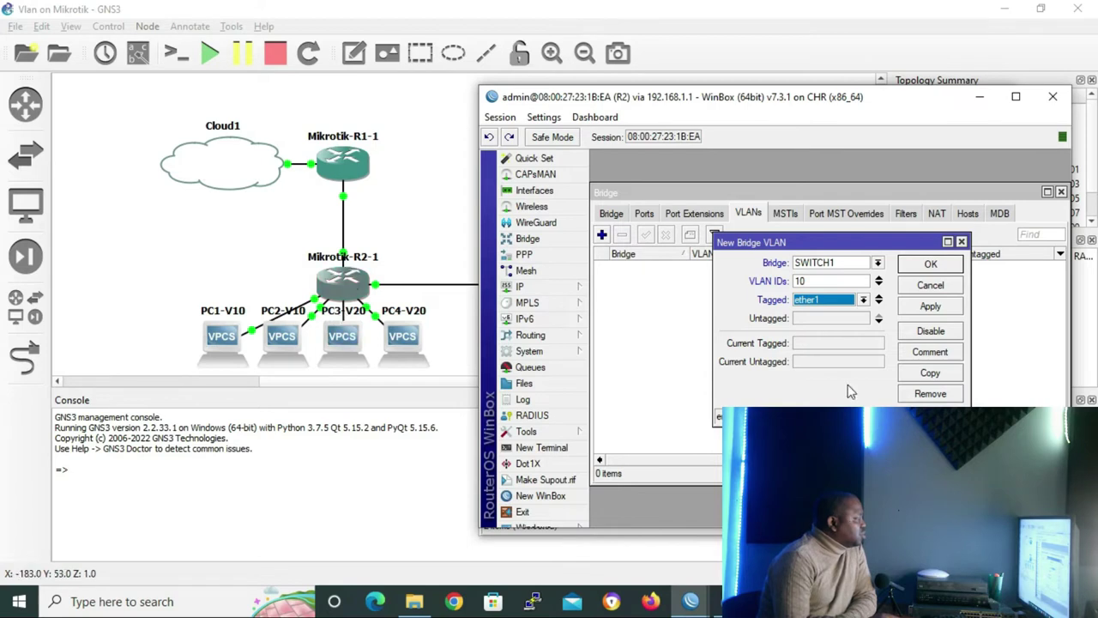
click(879, 319)
click(828, 399)
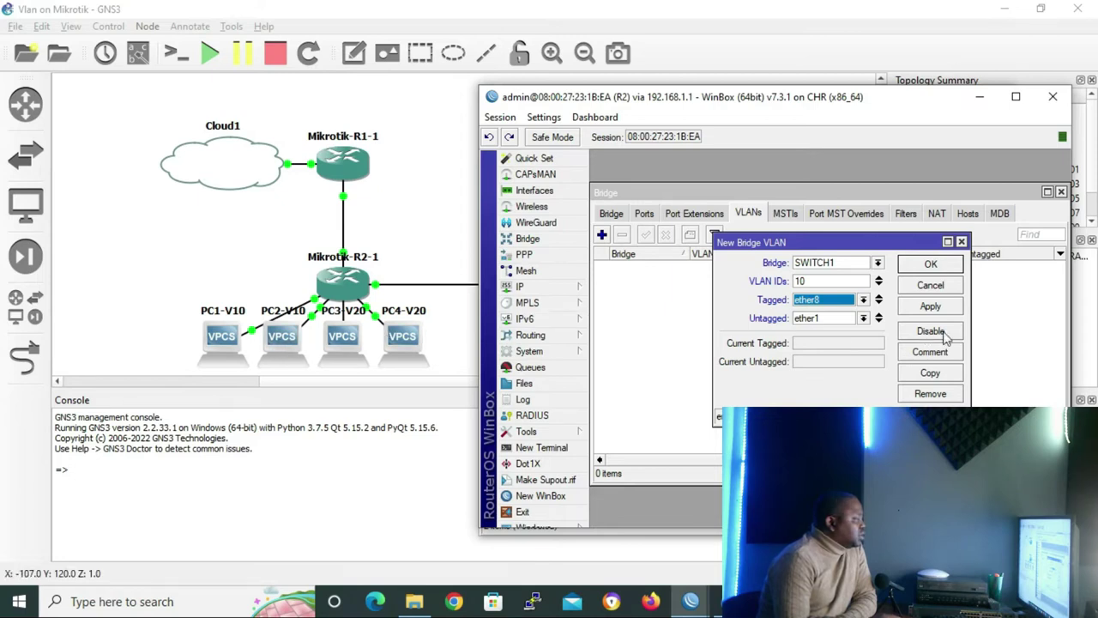
click(863, 319)
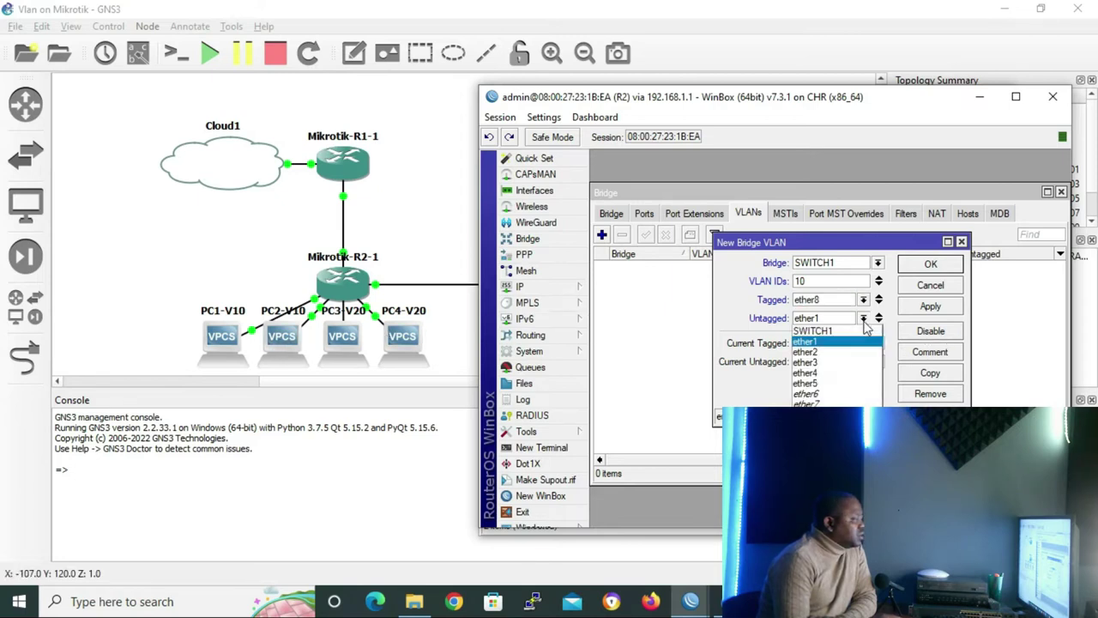
click(835, 354)
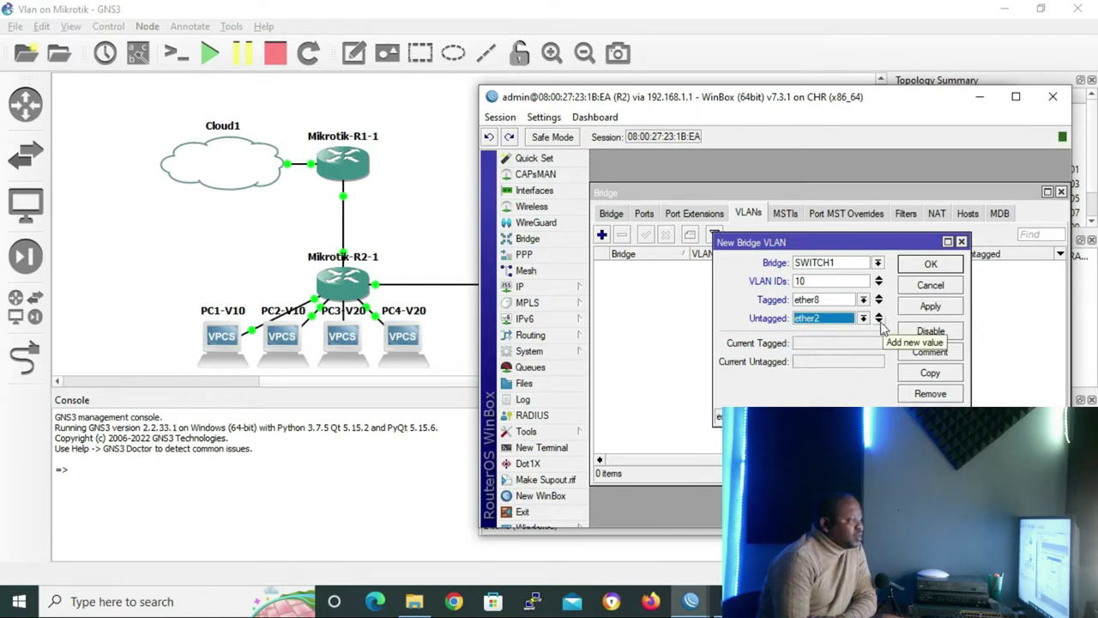
click(879, 321)
click(864, 337)
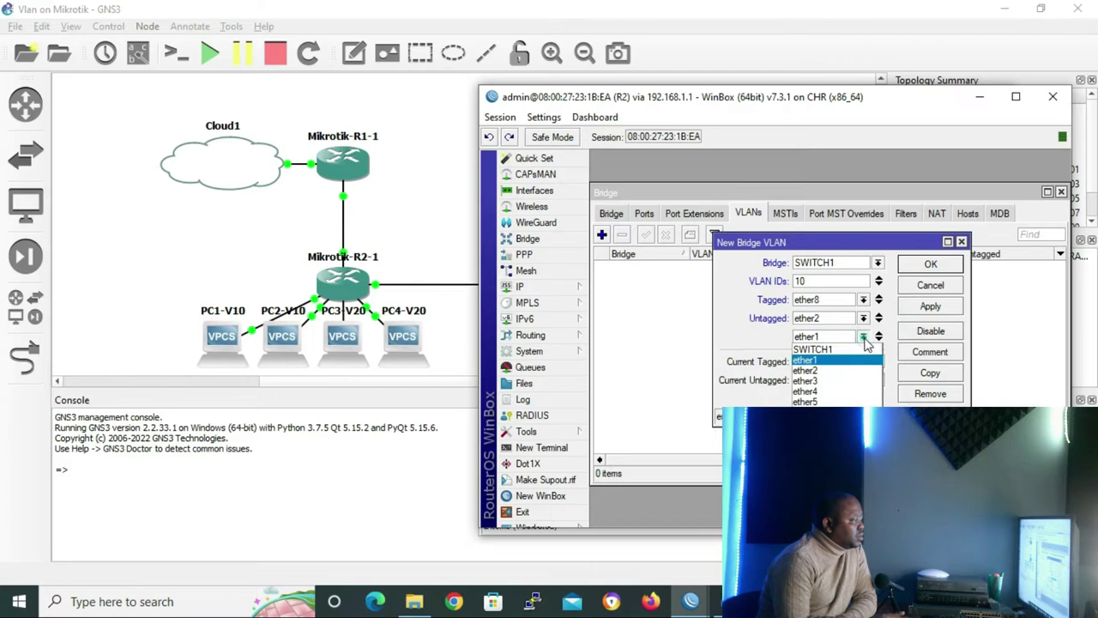
click(823, 380)
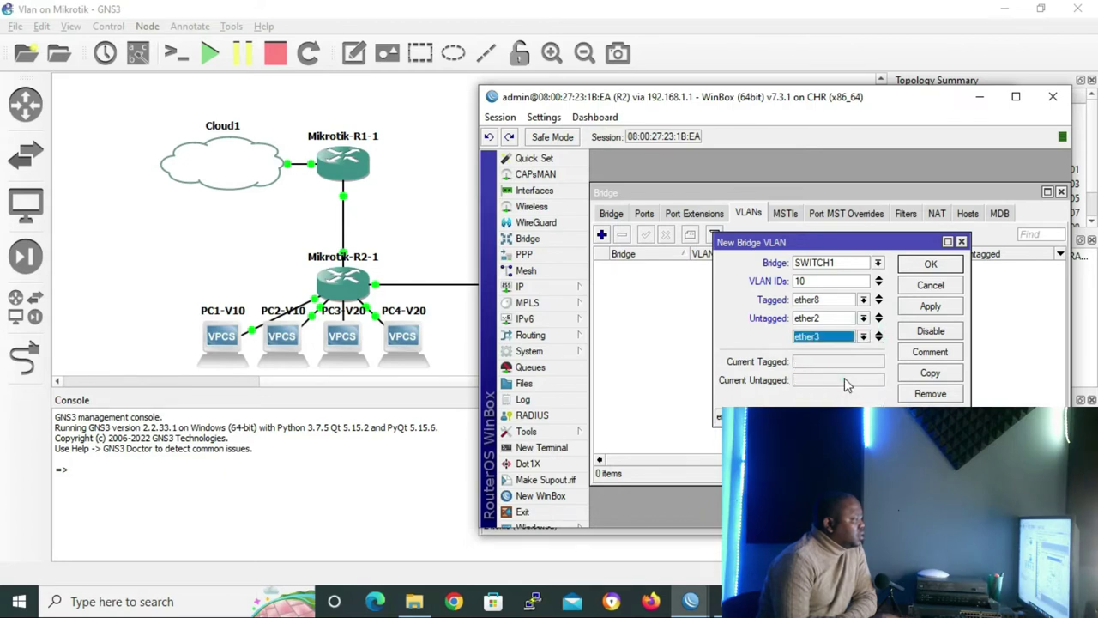
click(933, 265)
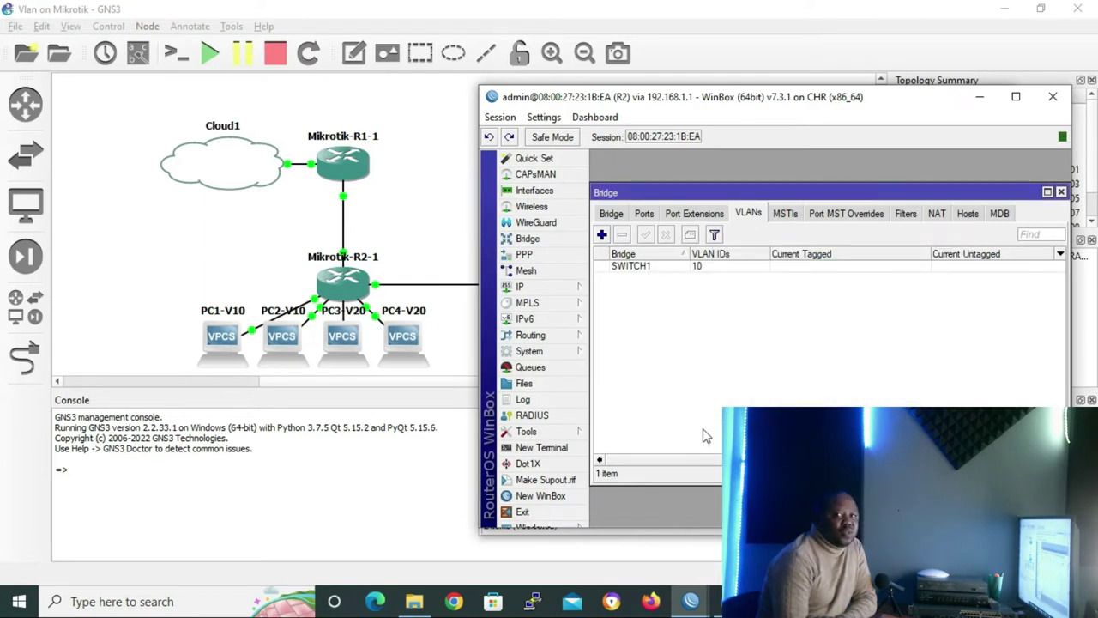
Add a VLAN 20 entry tagging ether8 with ether4 and ether5 untagged
click(603, 235)
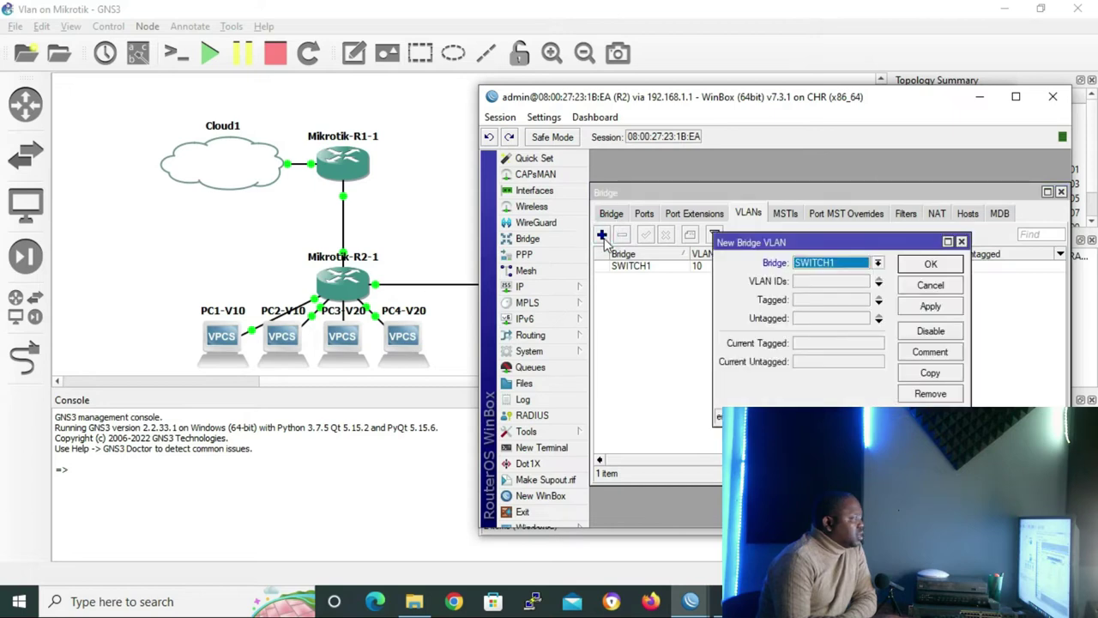
click(878, 284)
text(20)
click(879, 300)
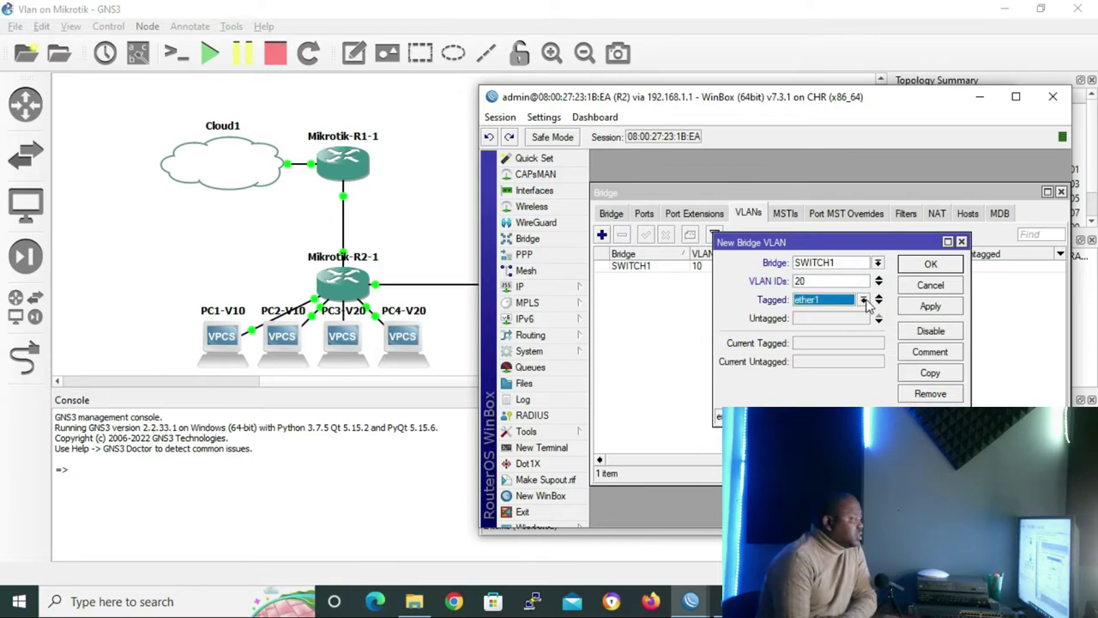
click(863, 299)
click(813, 396)
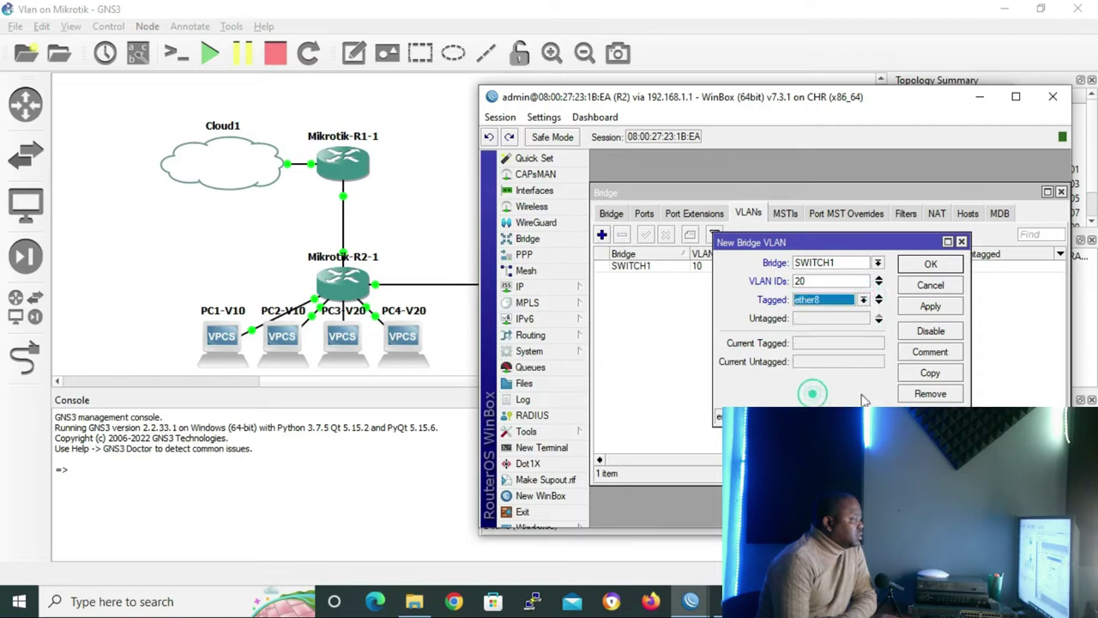
click(878, 316)
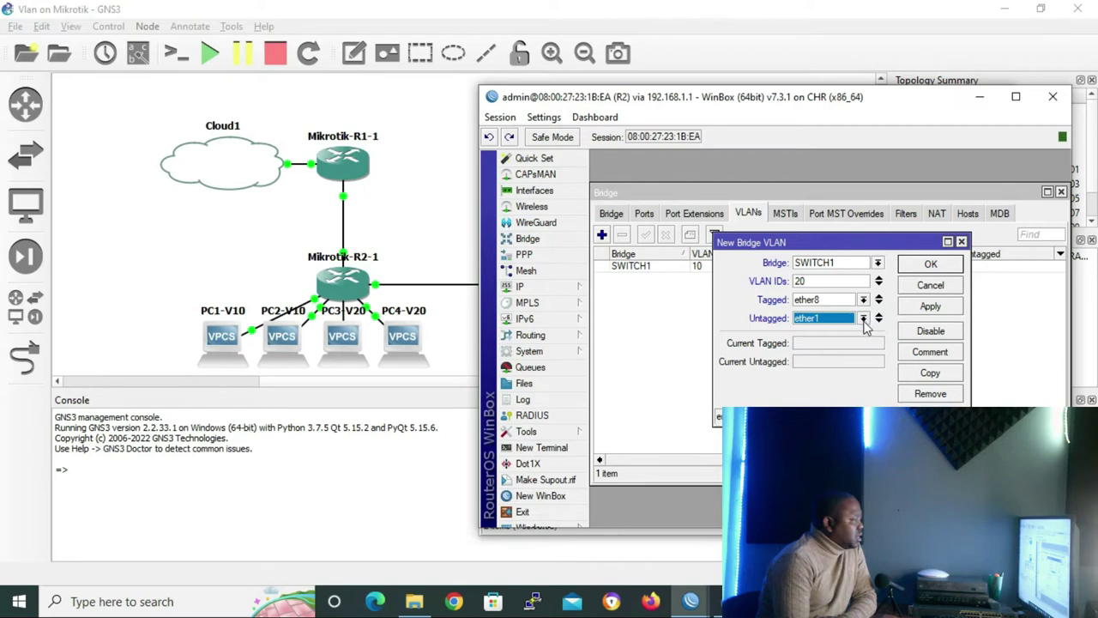
click(864, 321)
click(828, 372)
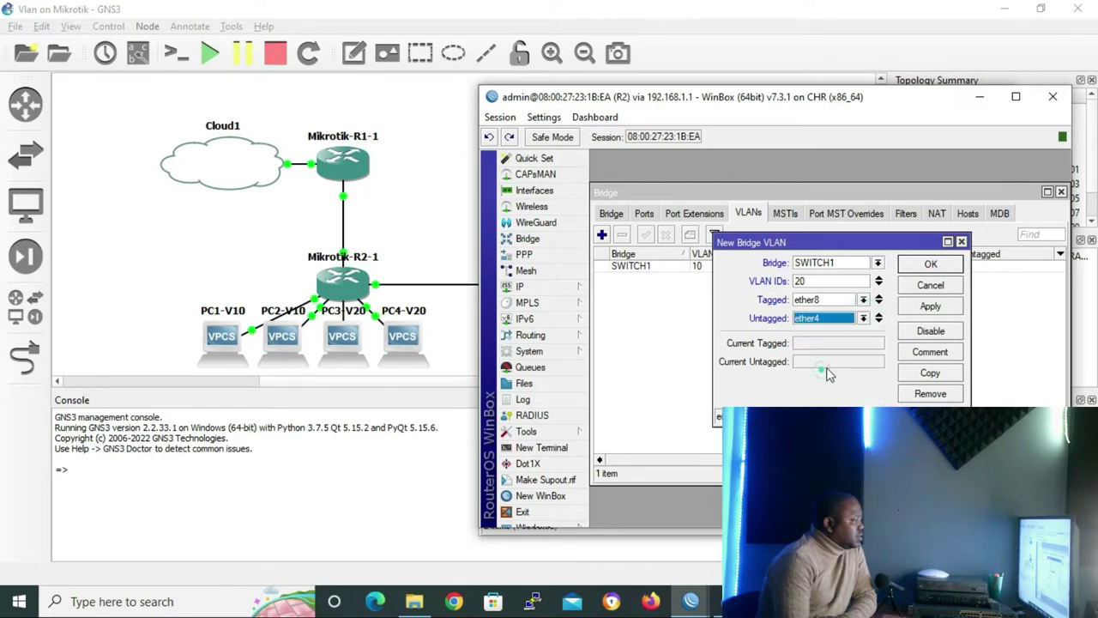
click(879, 318)
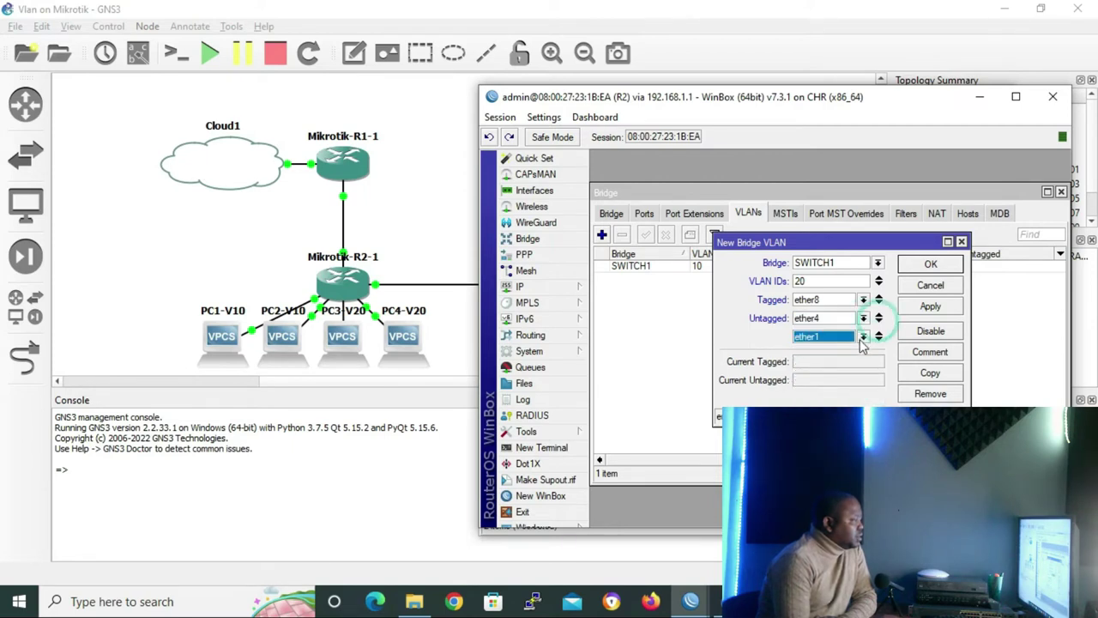
click(863, 337)
click(827, 402)
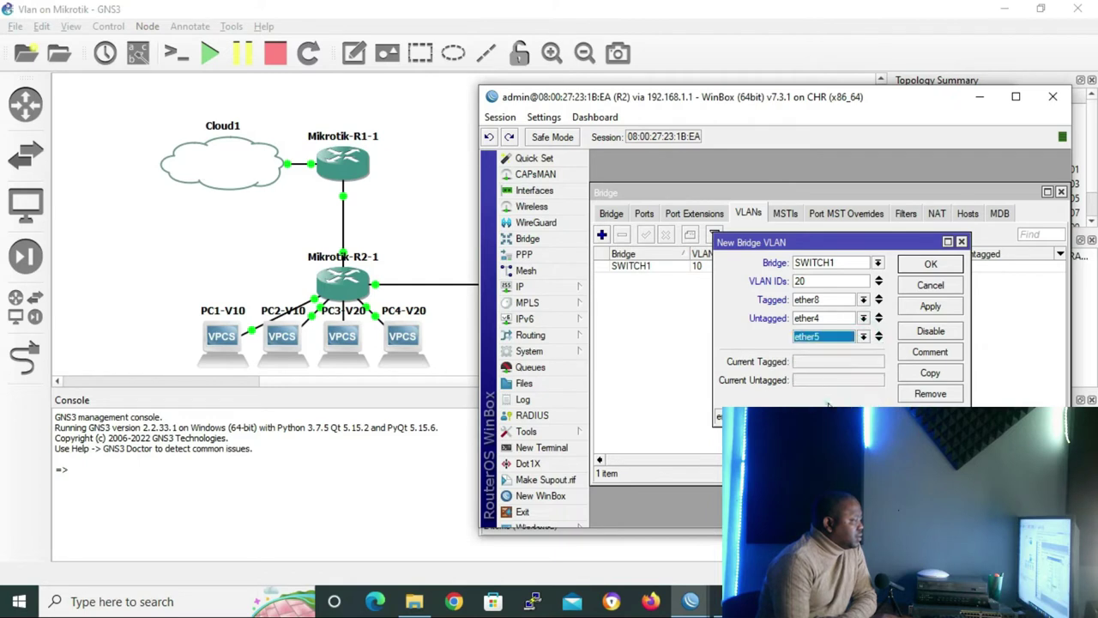
click(932, 266)
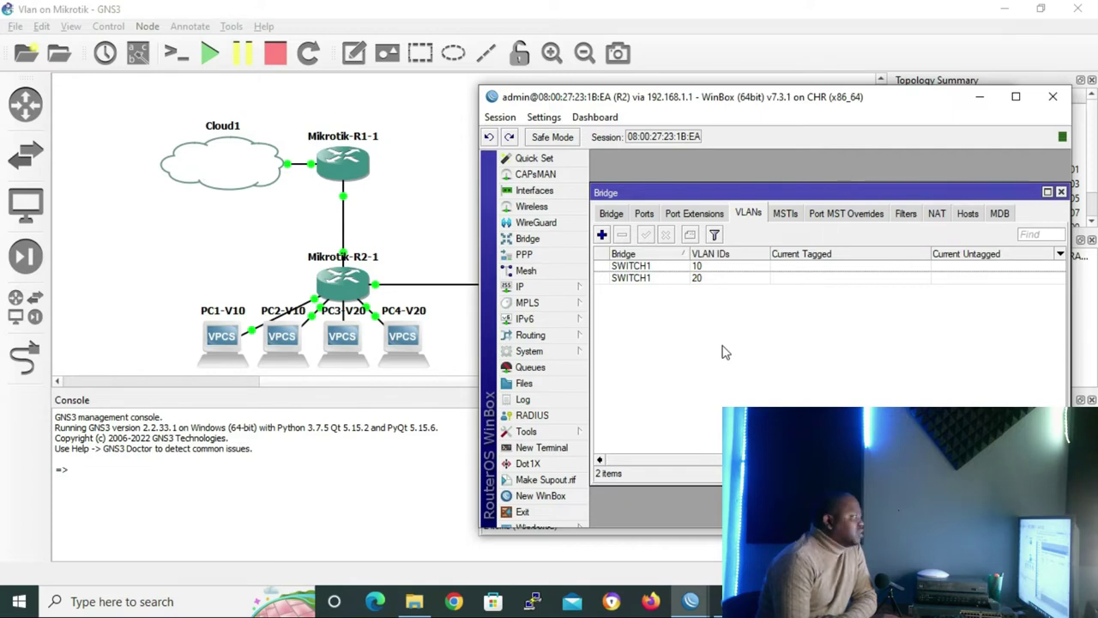
Change bridge port ether2's PVID from 1 to 10
click(648, 215)
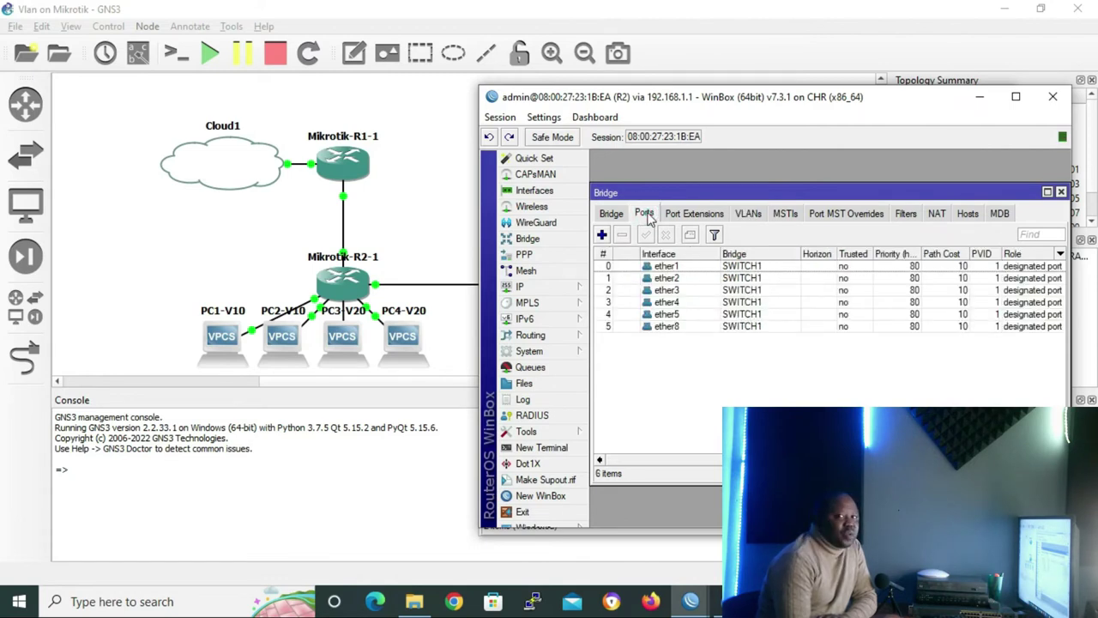
double_click(667, 278)
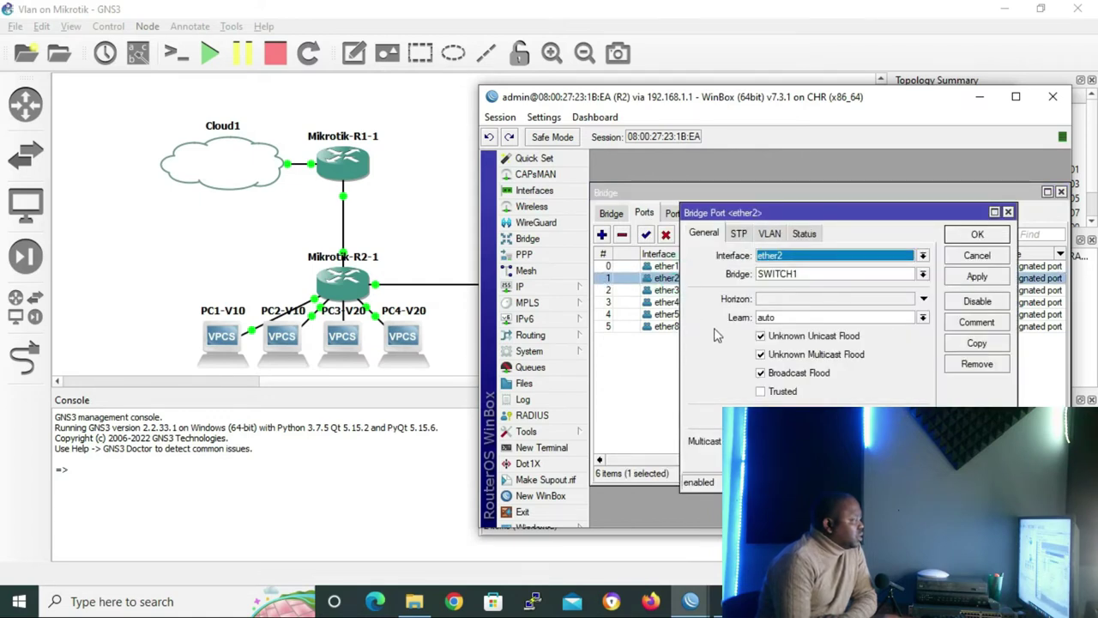
click(770, 237)
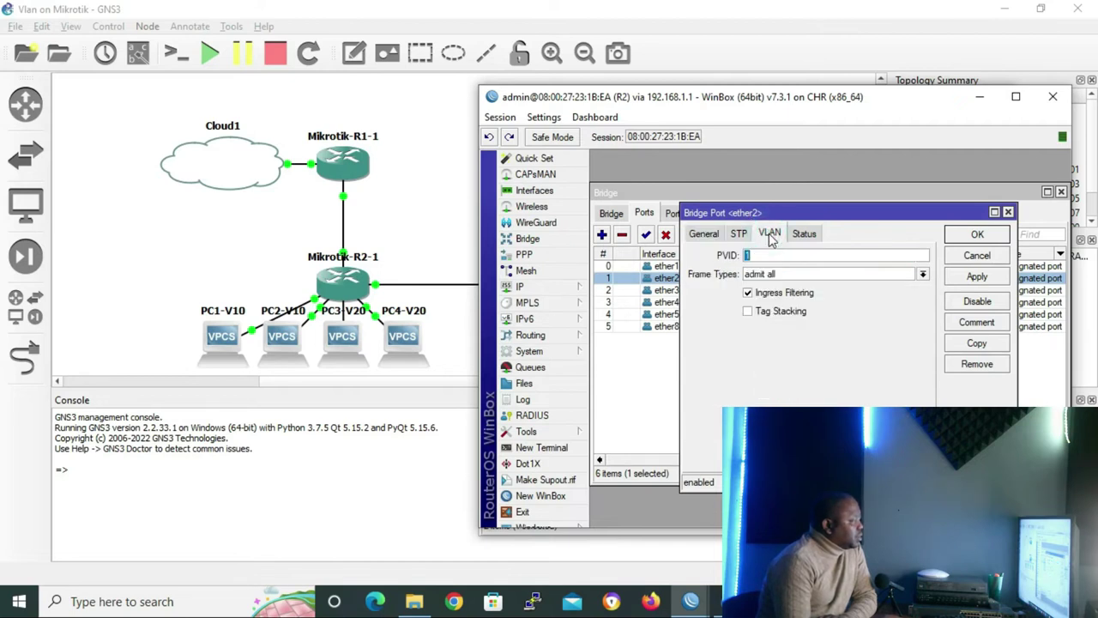
click(756, 255)
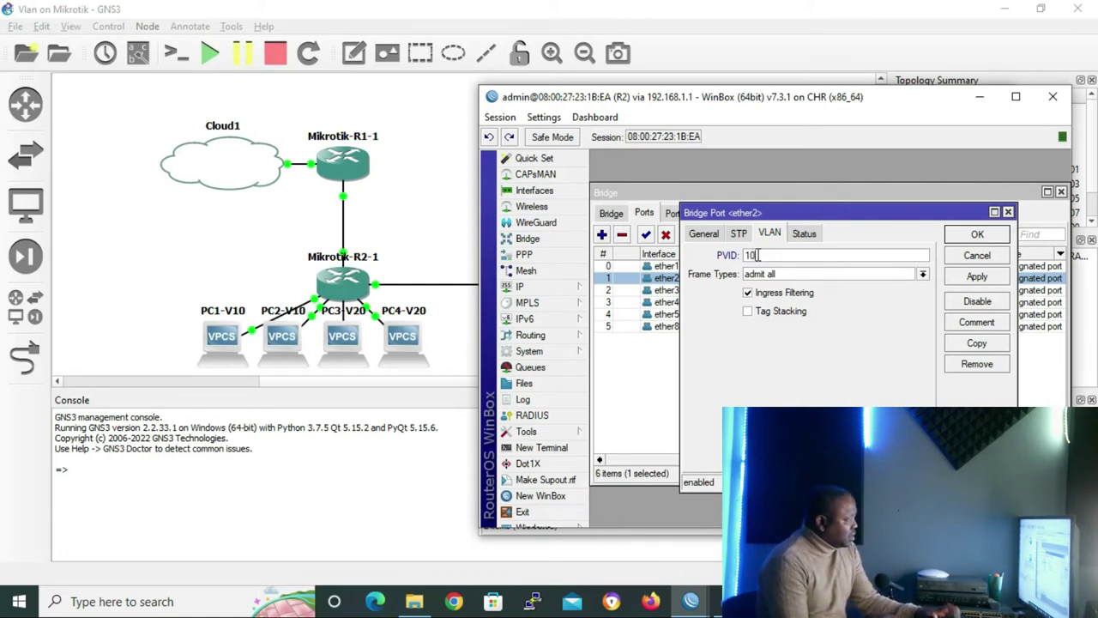
text(0)
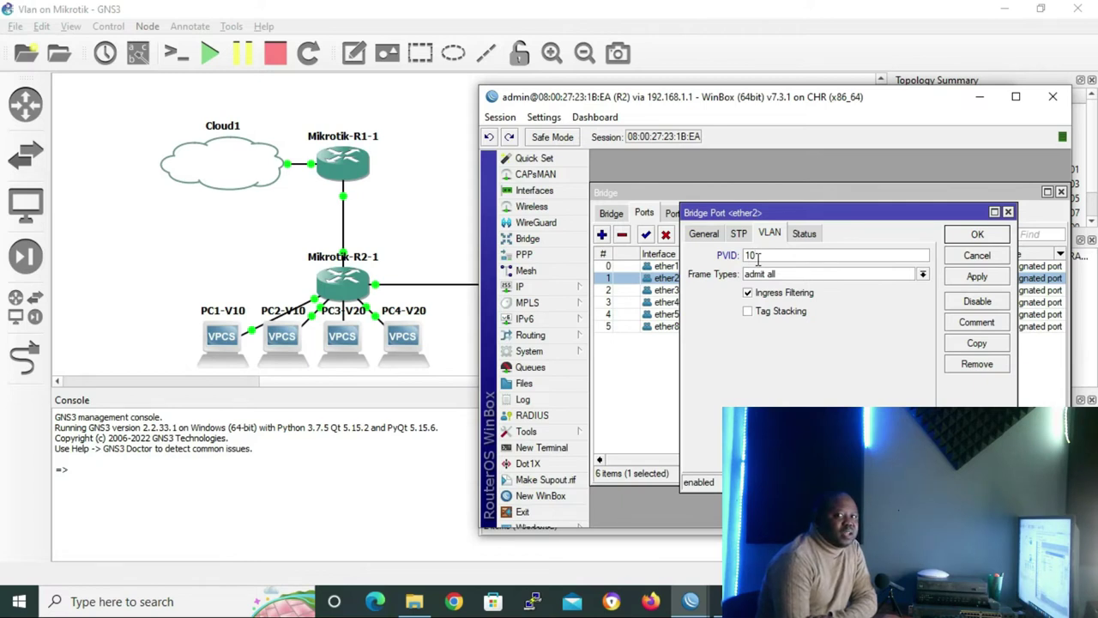
click(975, 237)
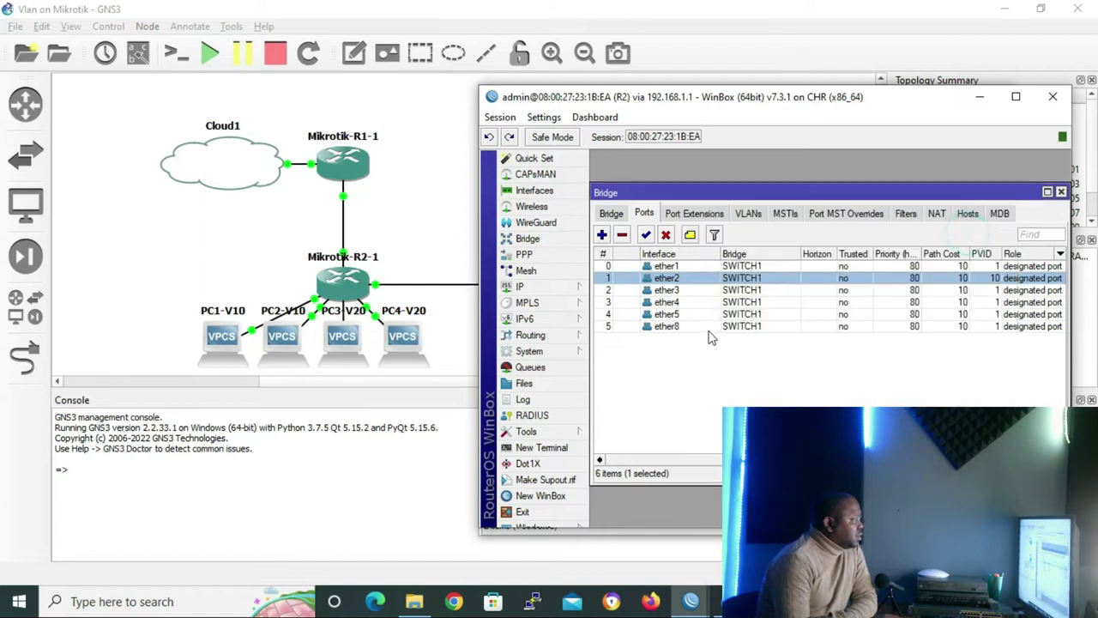
Set PVID 10 on ether3 and PVID 20 on ether4 and ether5
double_click(682, 292)
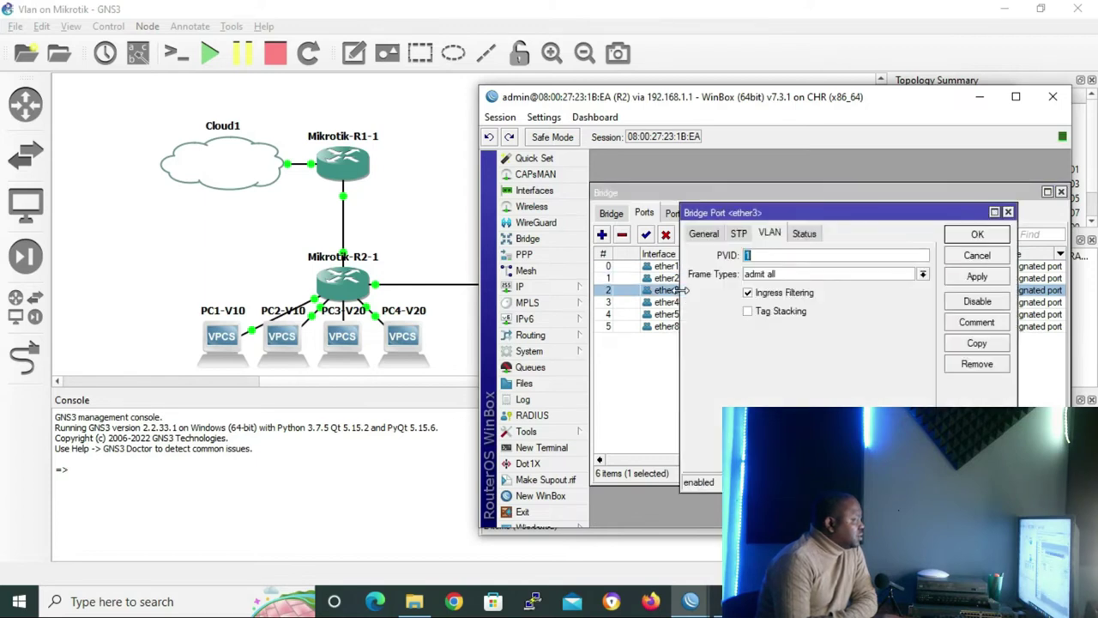
click(764, 256)
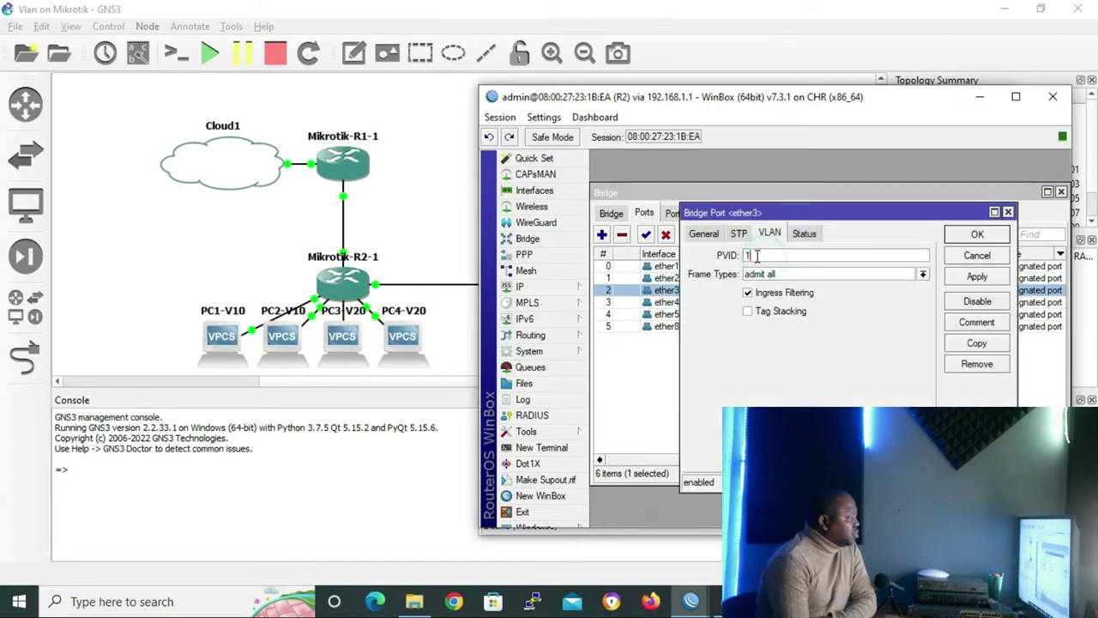
text(0)
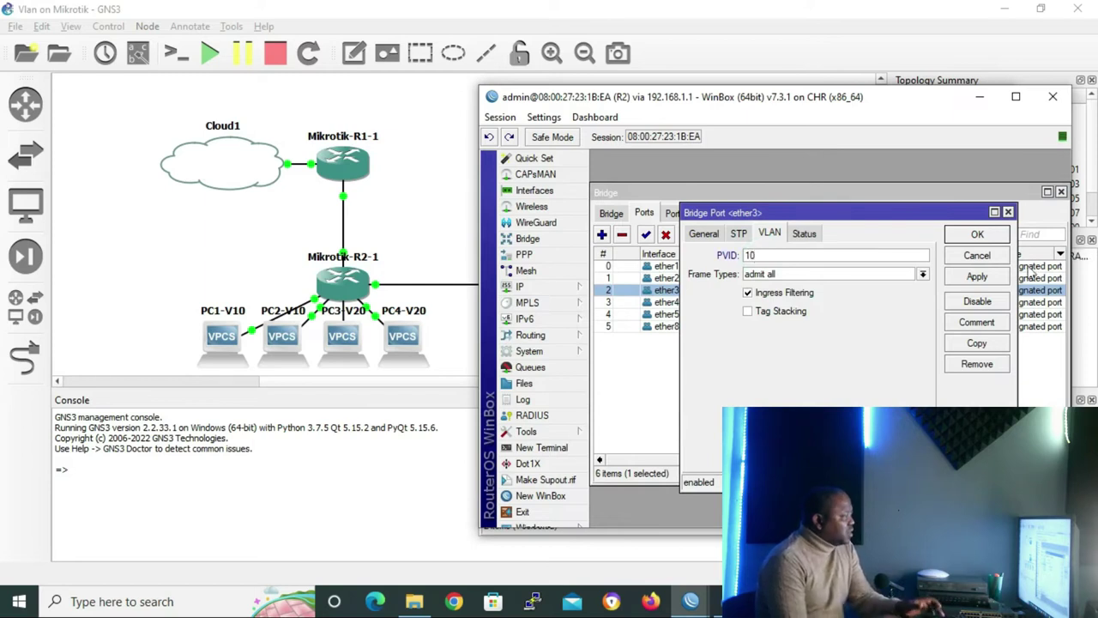
click(990, 235)
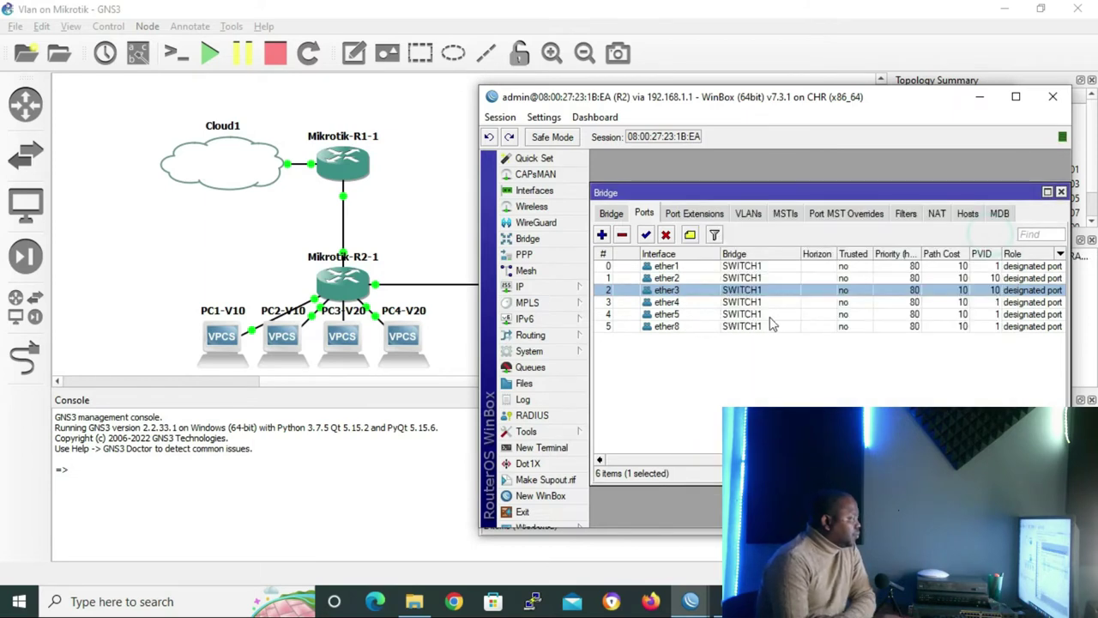
double_click(721, 302)
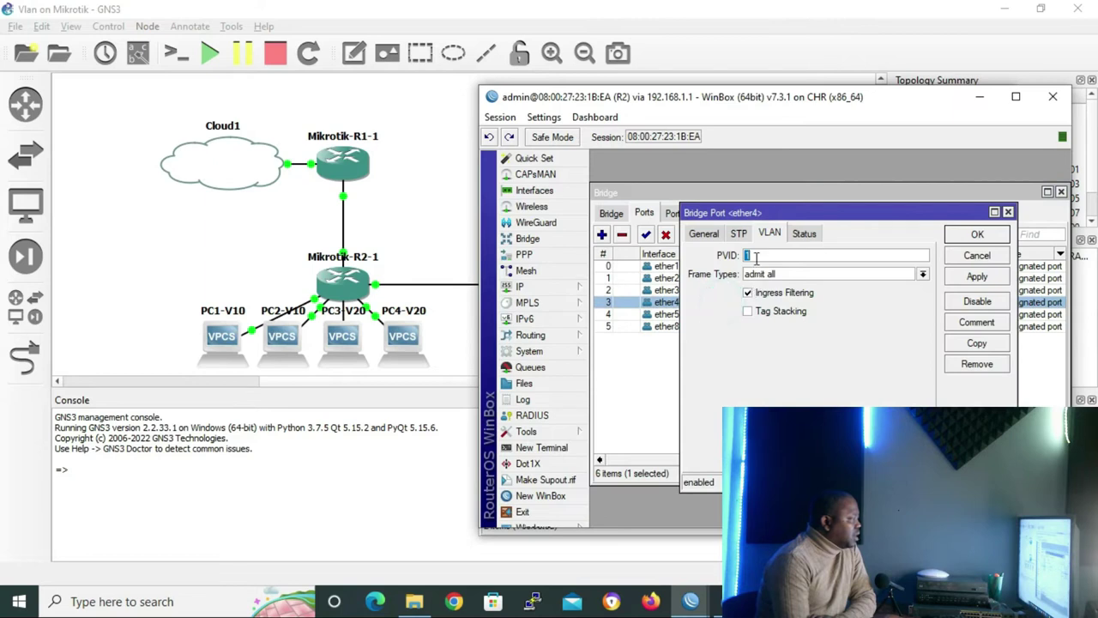
text(20)
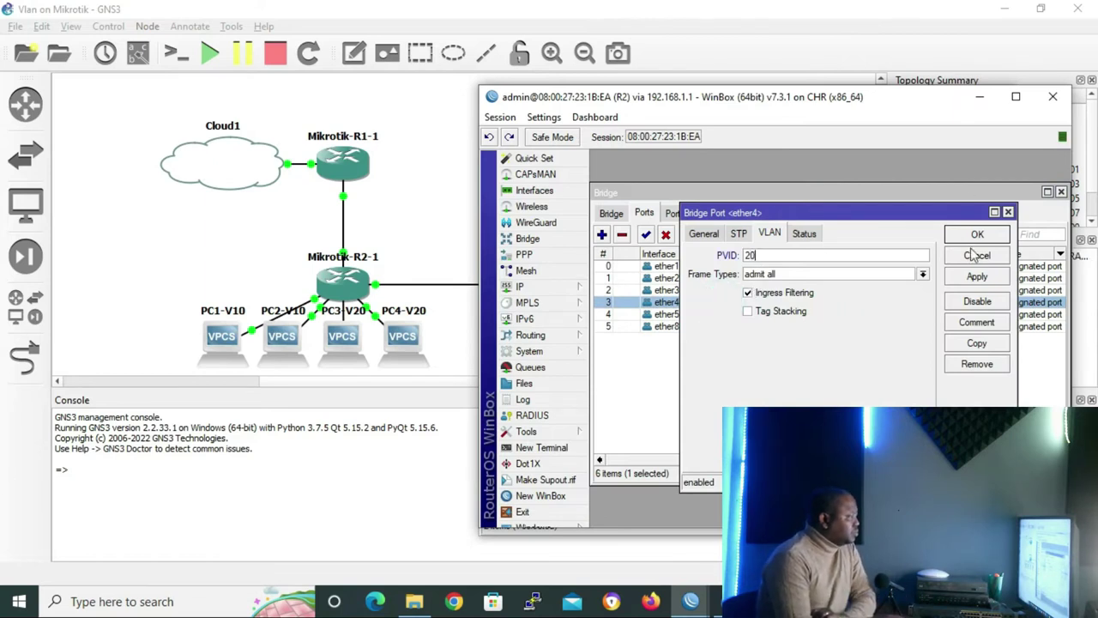
click(976, 234)
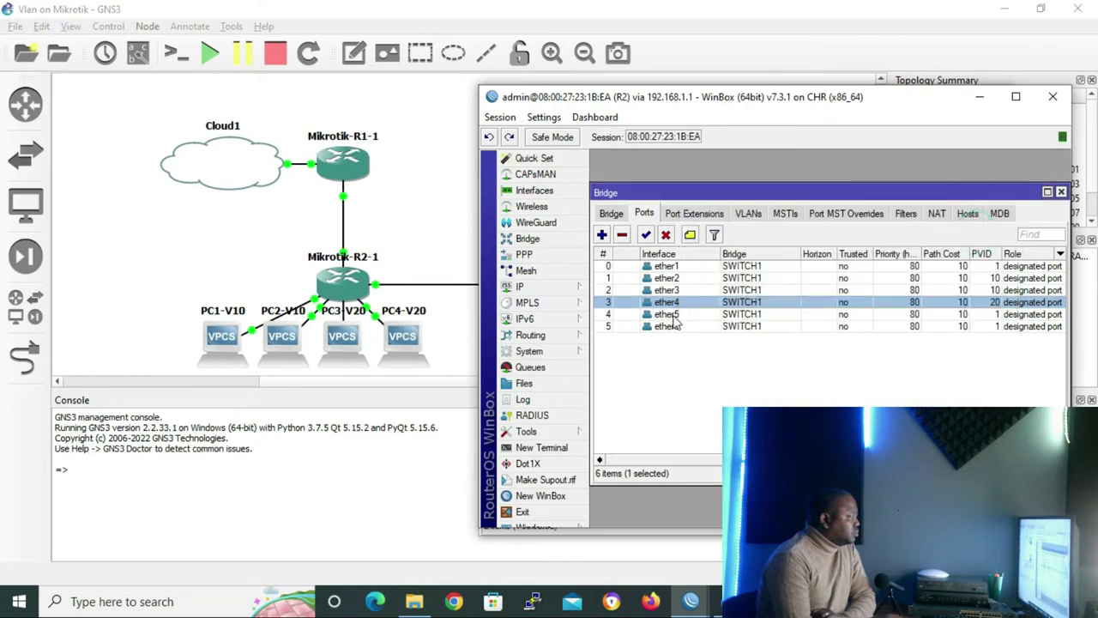
double_click(673, 314)
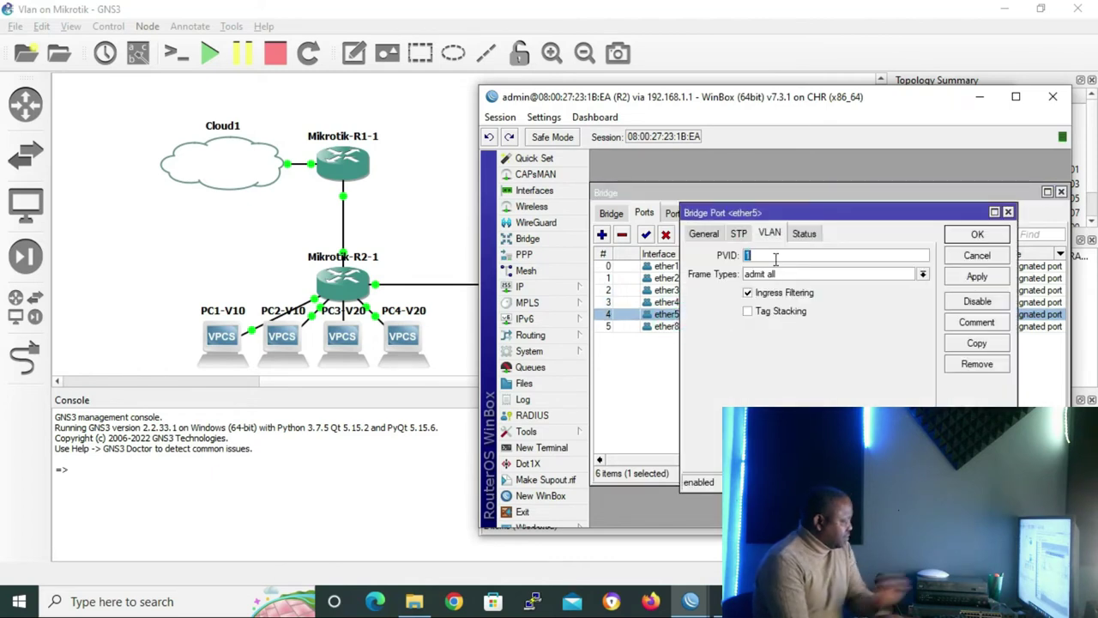
text(20)
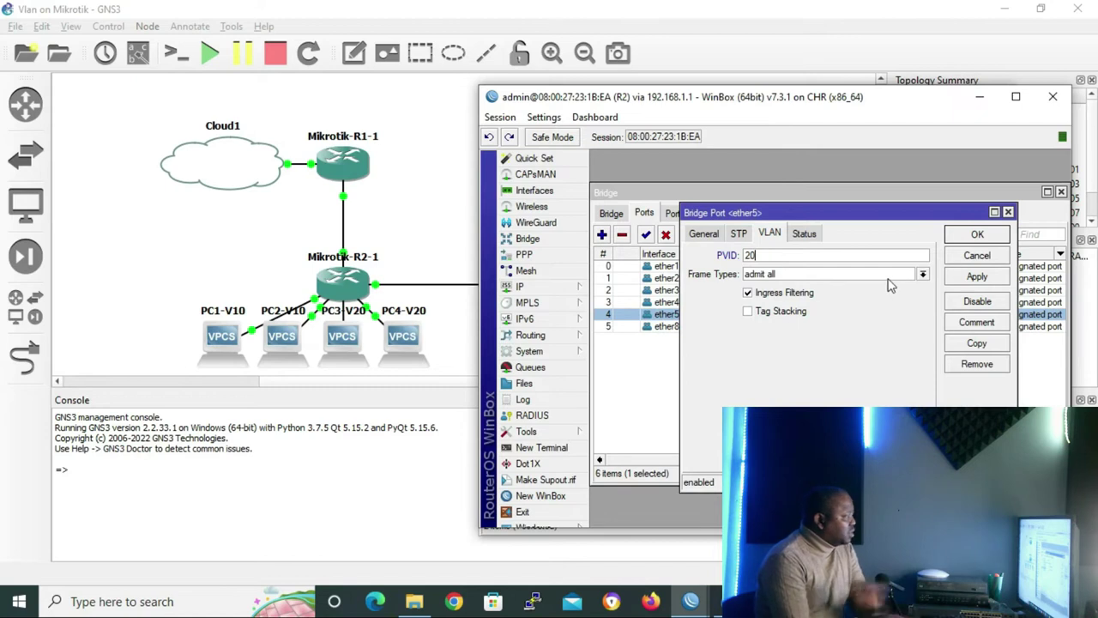
click(977, 237)
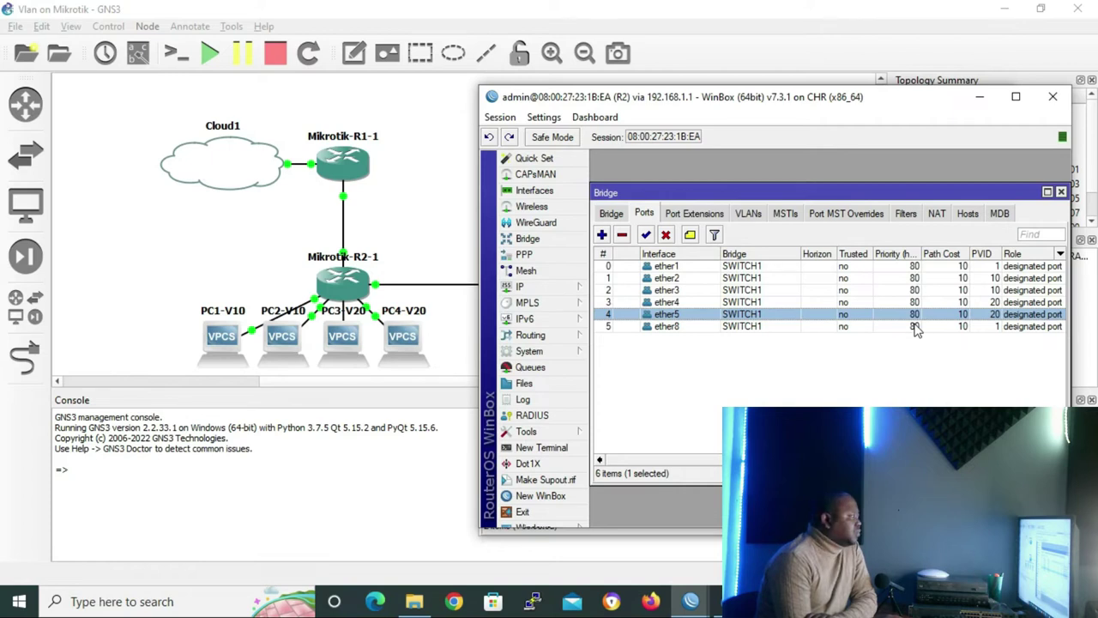
Enable VLAN Filtering on the SWITCH1 bridge in WinBox, then open PC1-V10's console from GNS3
click(612, 214)
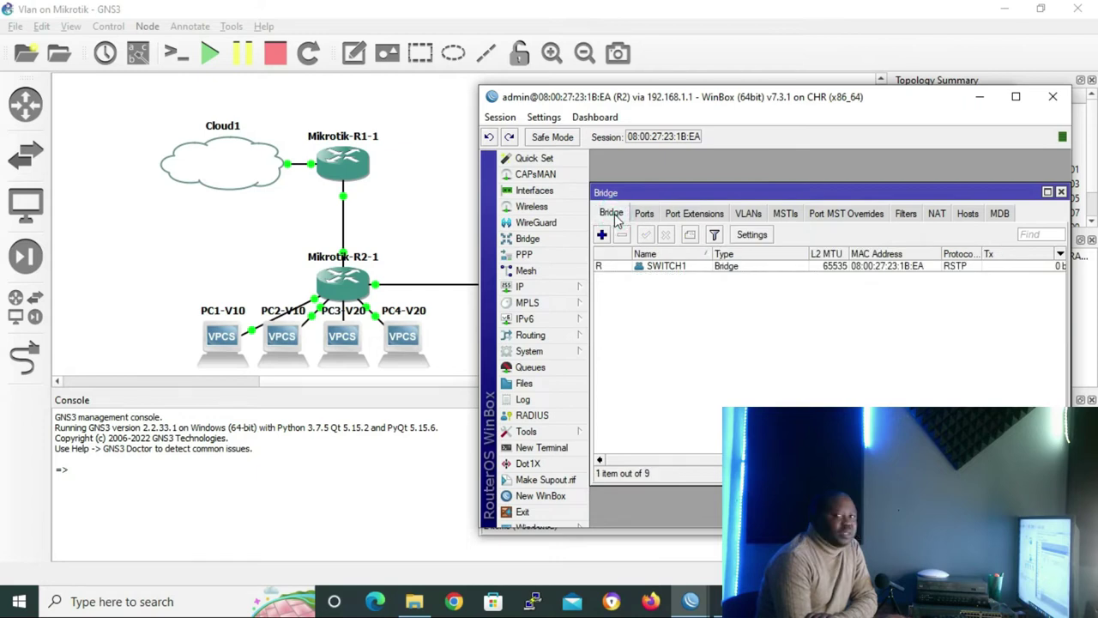
double_click(654, 266)
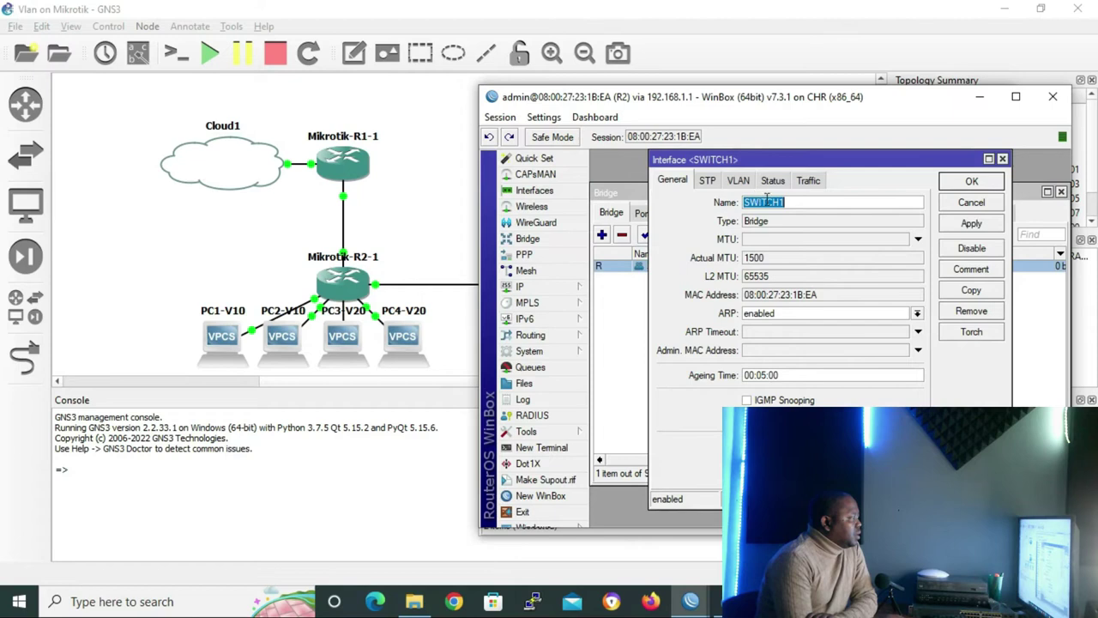
click(738, 180)
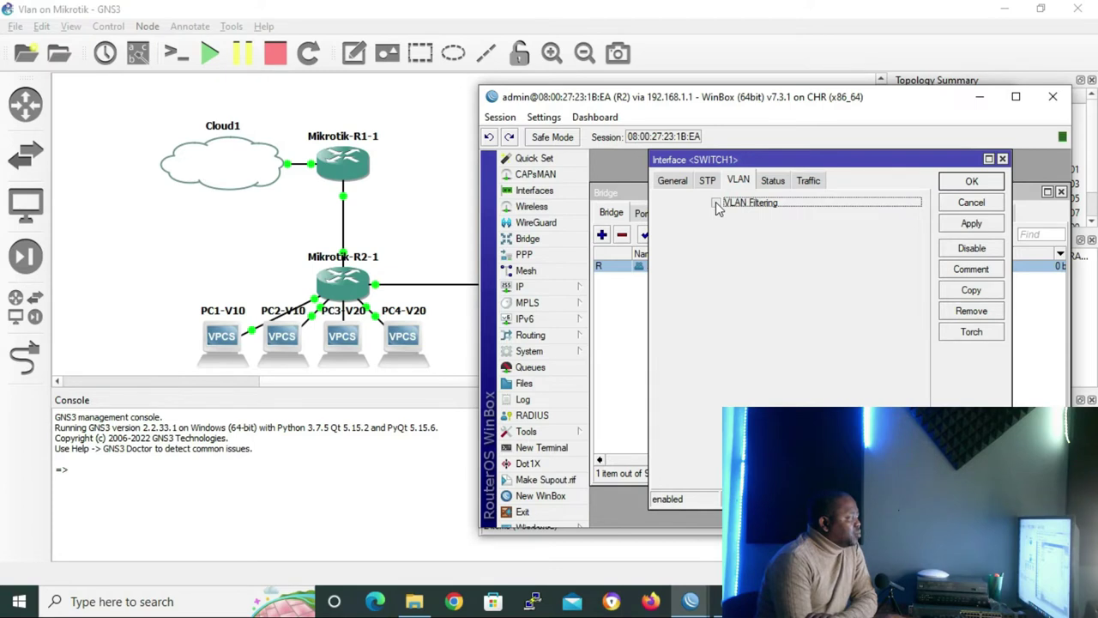
click(716, 203)
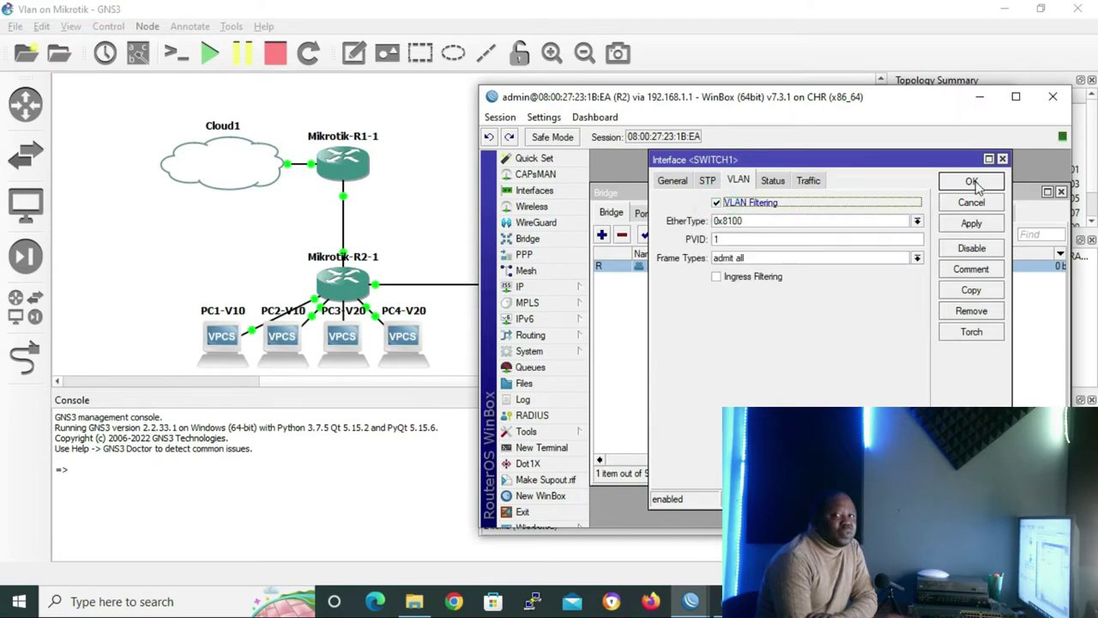
click(972, 182)
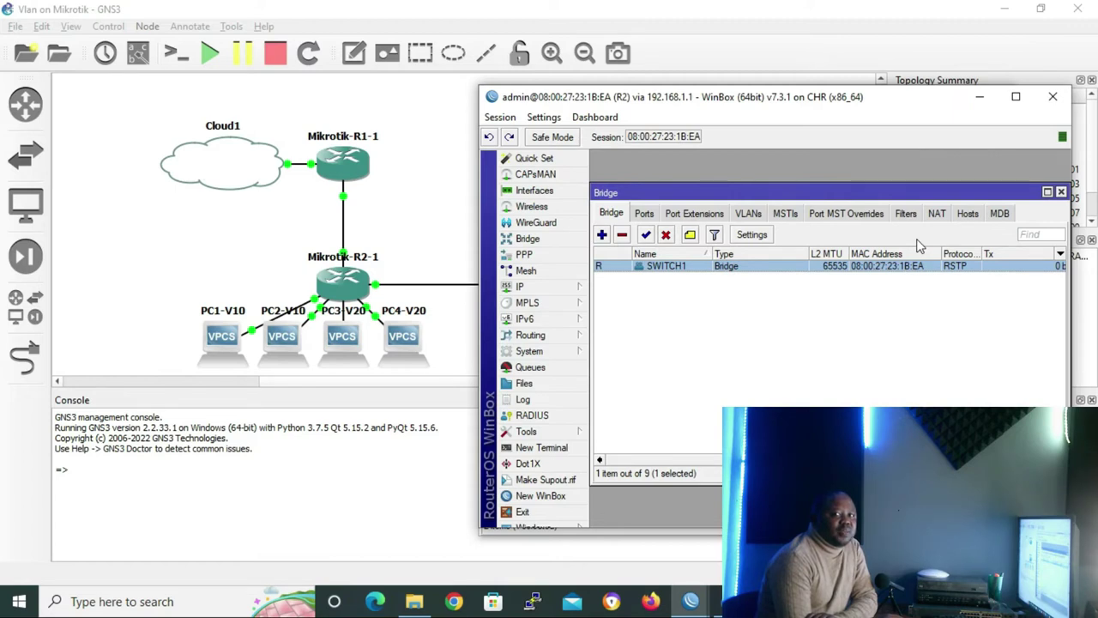
click(220, 337)
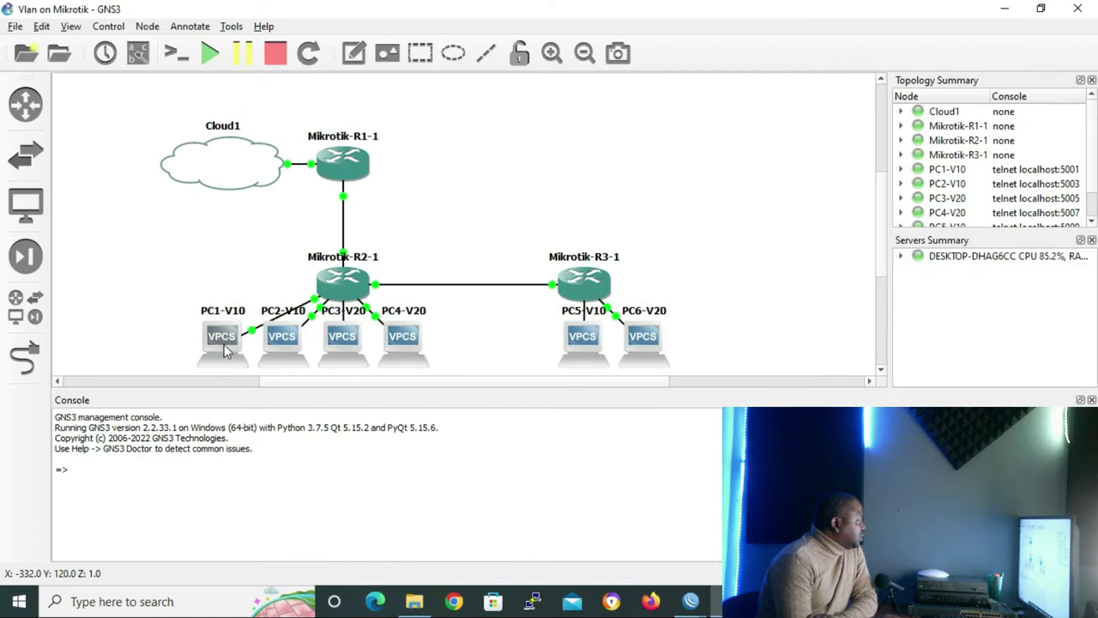
double_click(233, 336)
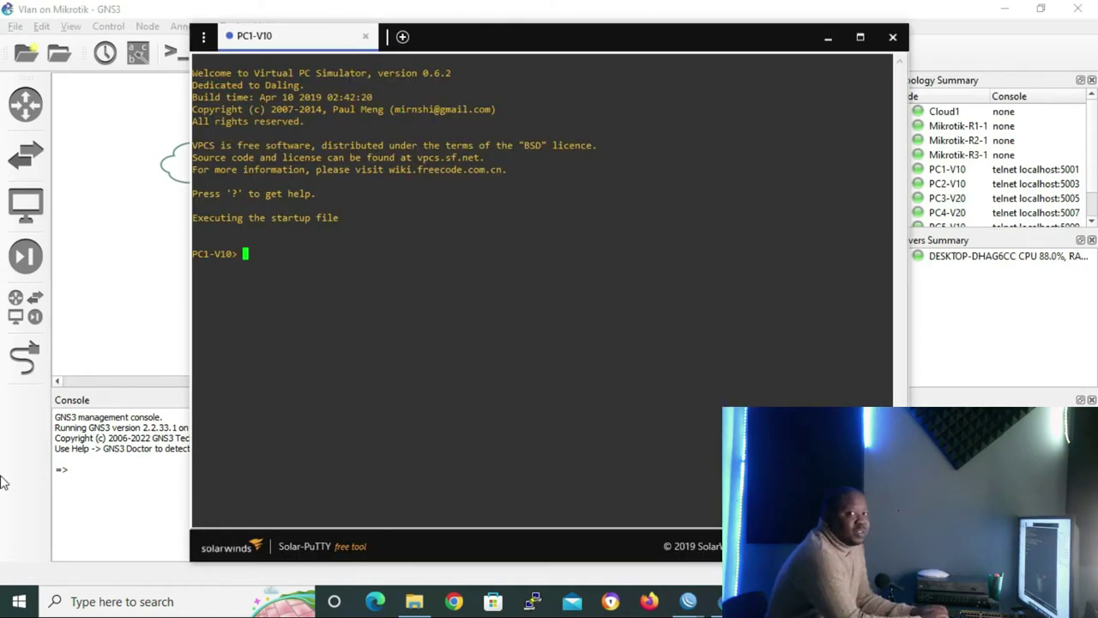
Assign 10.10.10.10/24 to PC1-V10 and 10.10.10.20/24 to PC2-V10
text(ip 10.10.10.10)
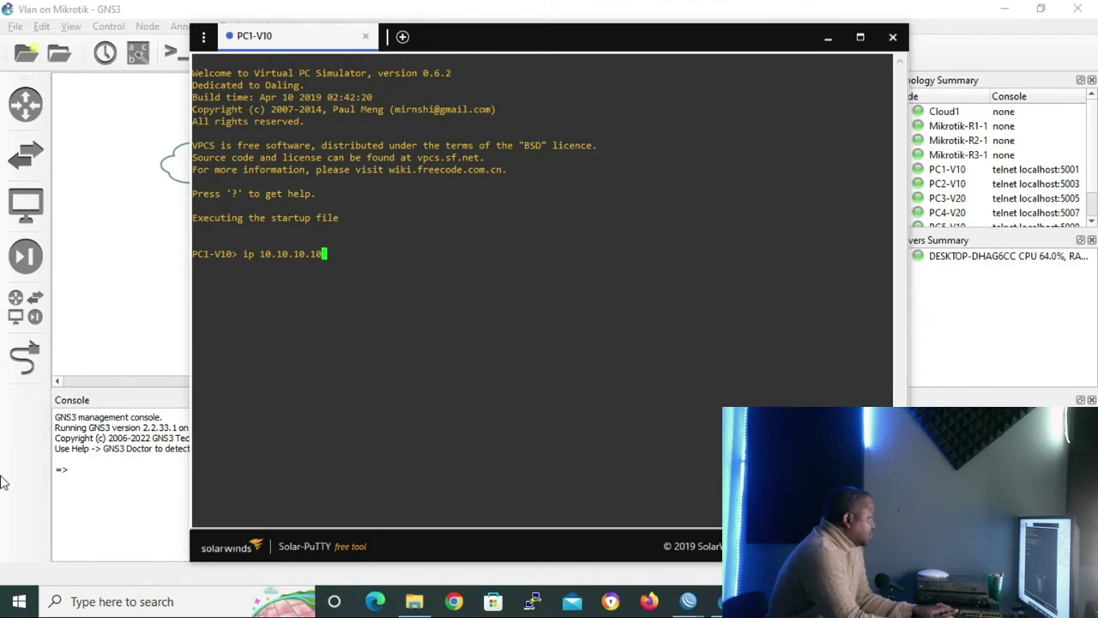
text(/24)
key(Return)
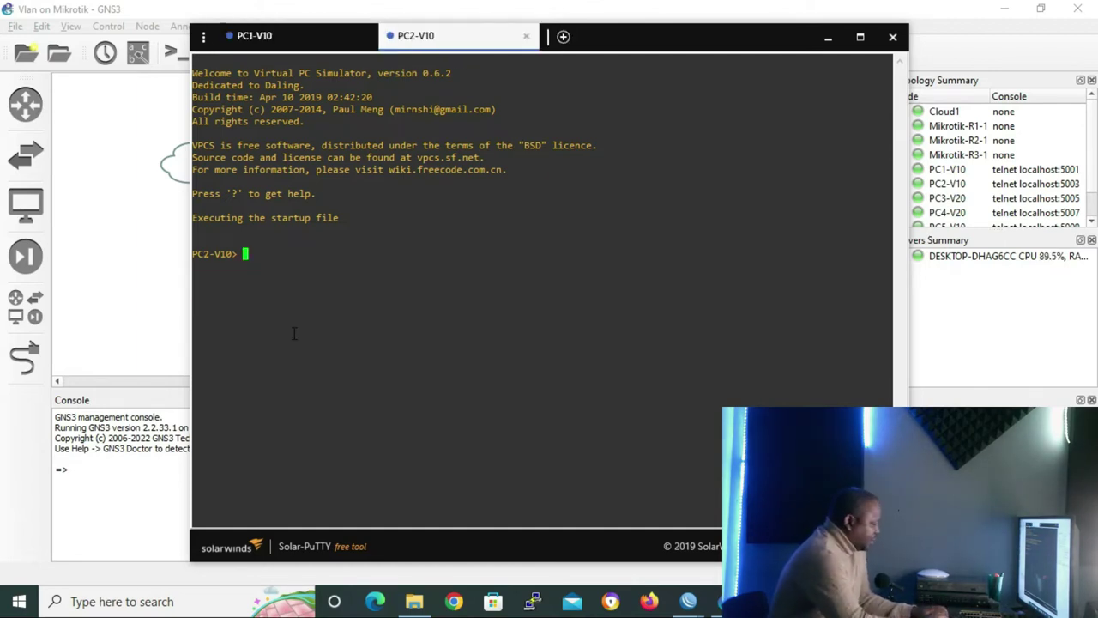
text(ip)
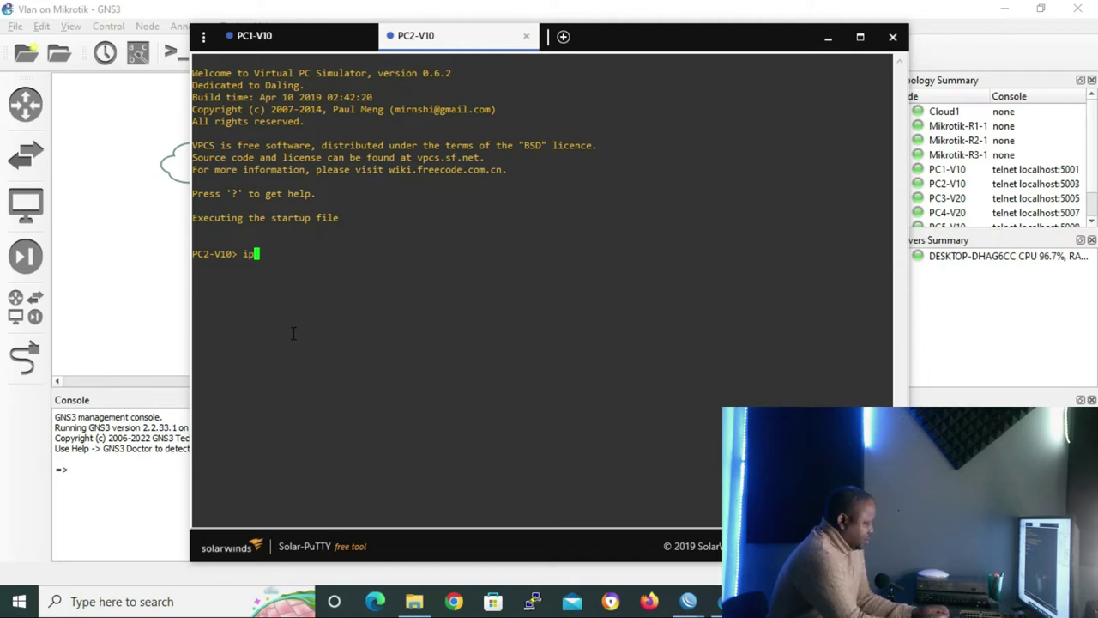
text( 10)
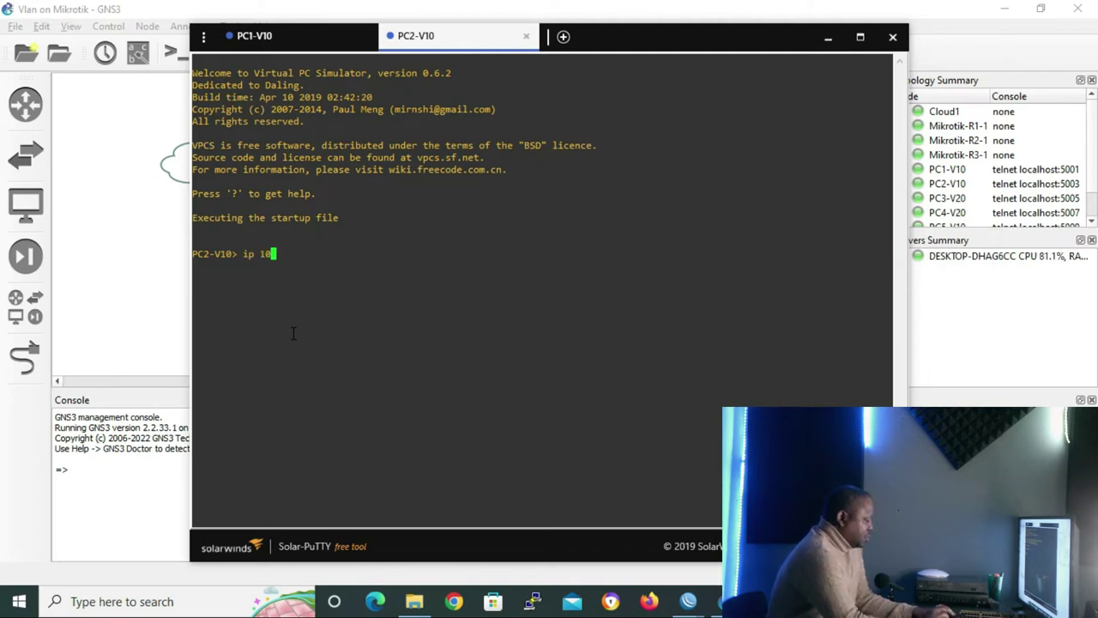
text(.10.)
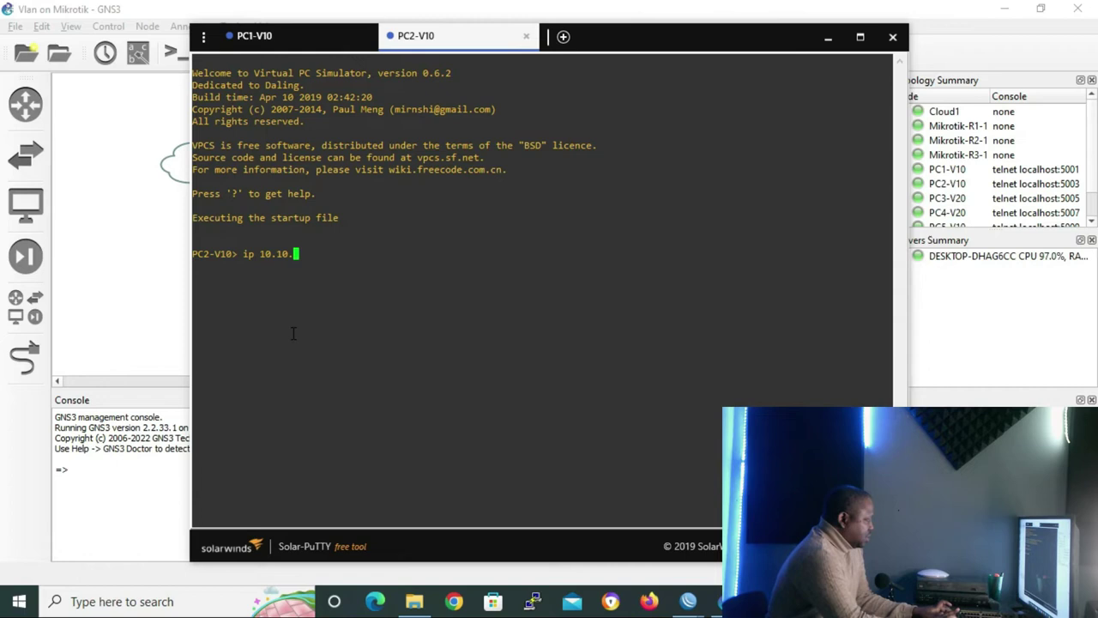
text(10.)
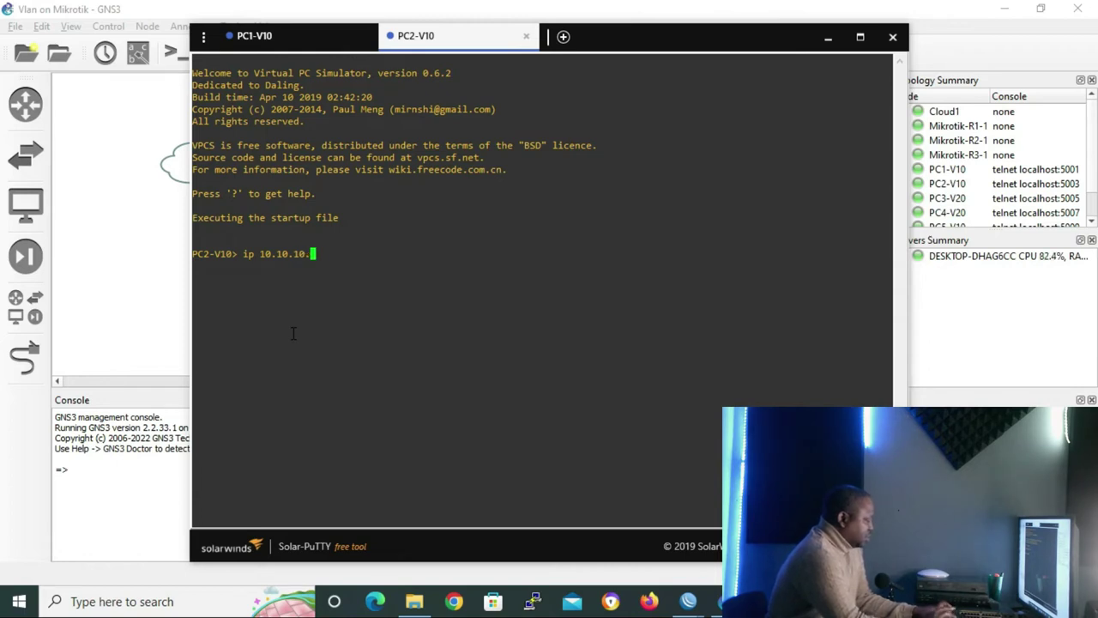
text(20/24)
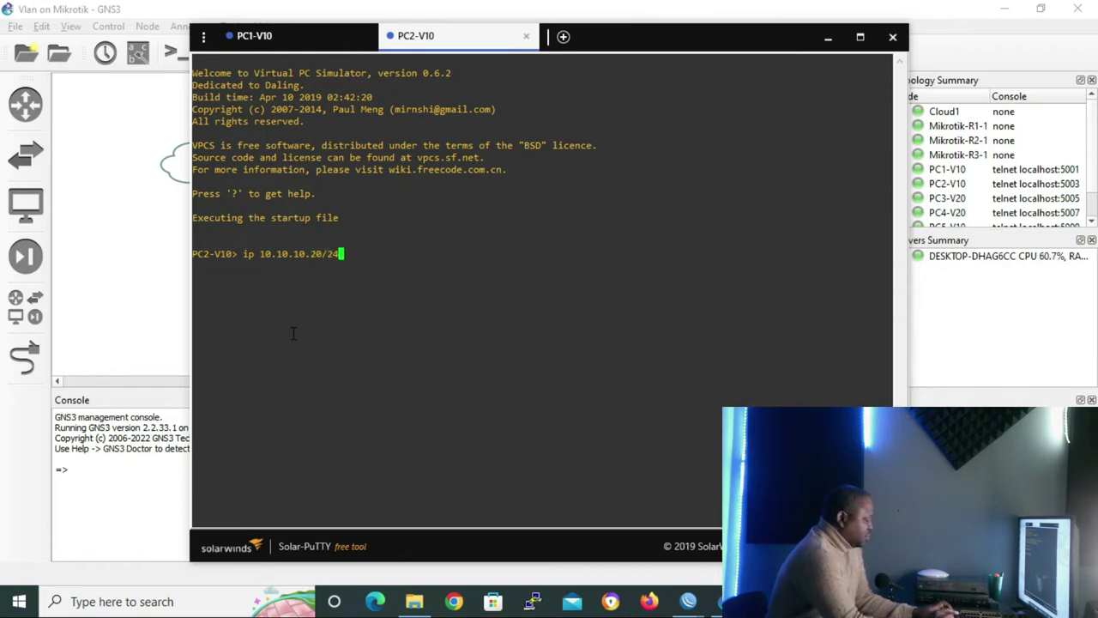
key(Return)
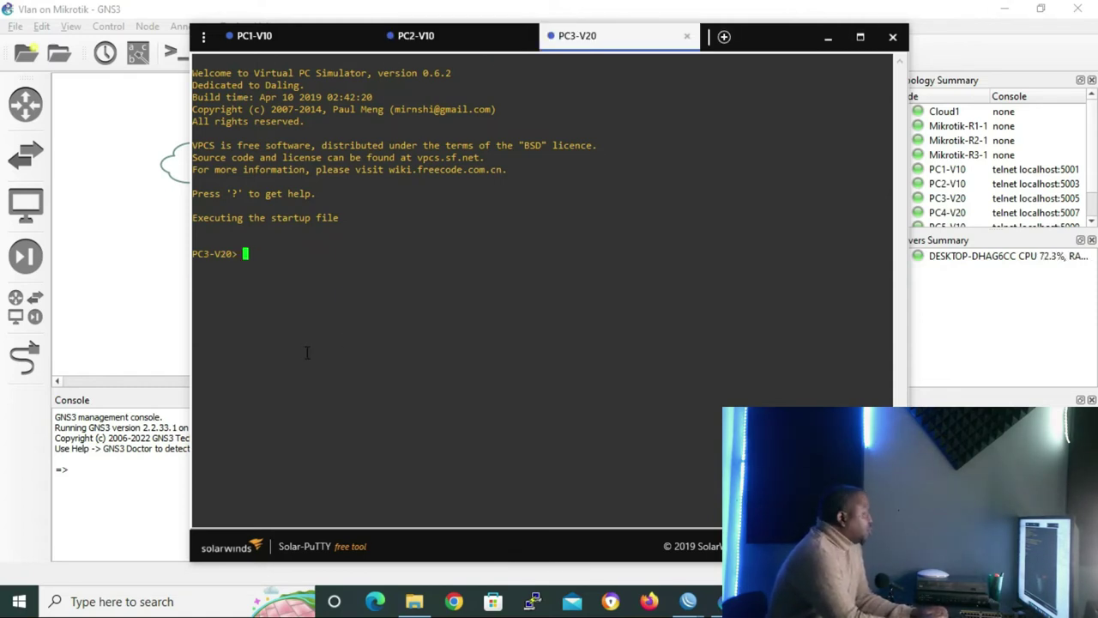
Assign 10.10.20.10/24 to PC3-V20 and 10.10.20.20/24 to PC4-V20, then hide the consoles
text(ip )
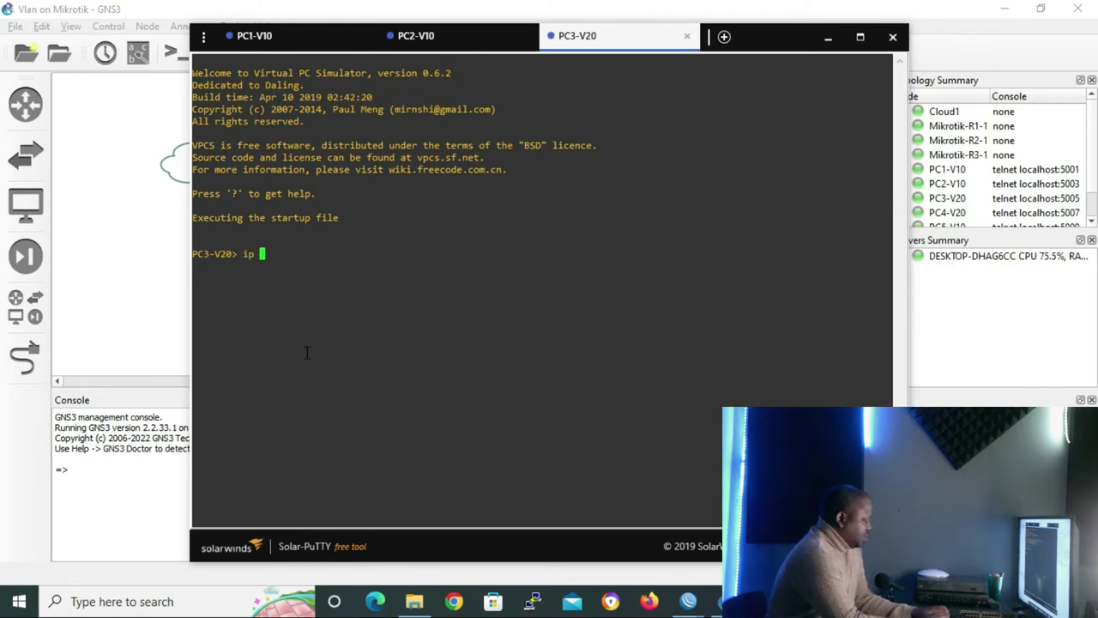
text(10)
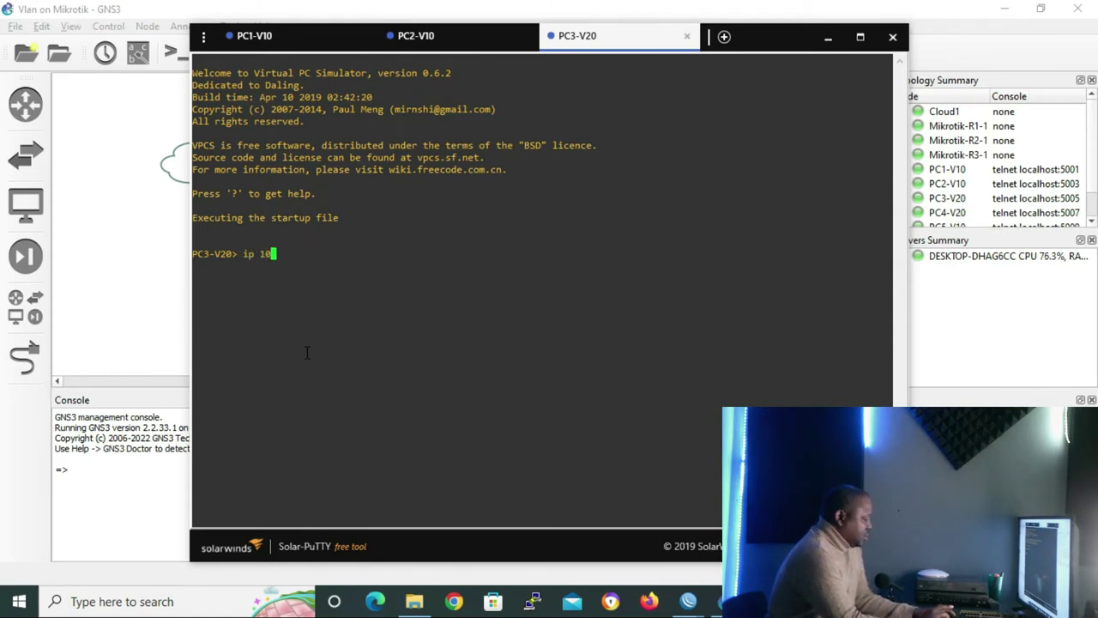
text(.10.20.10)
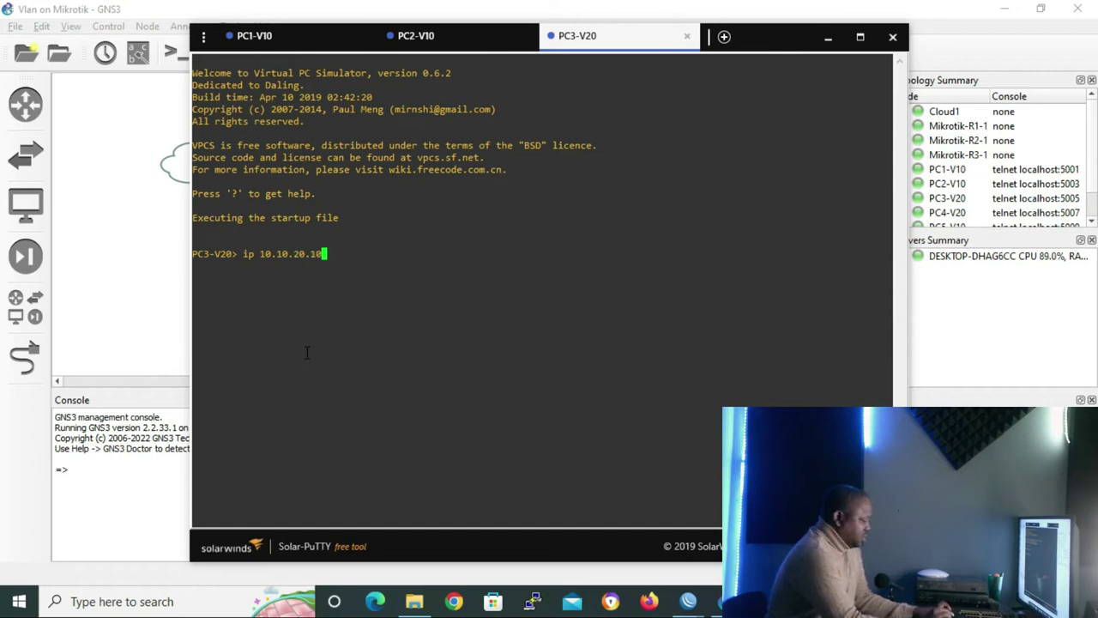
text(/24)
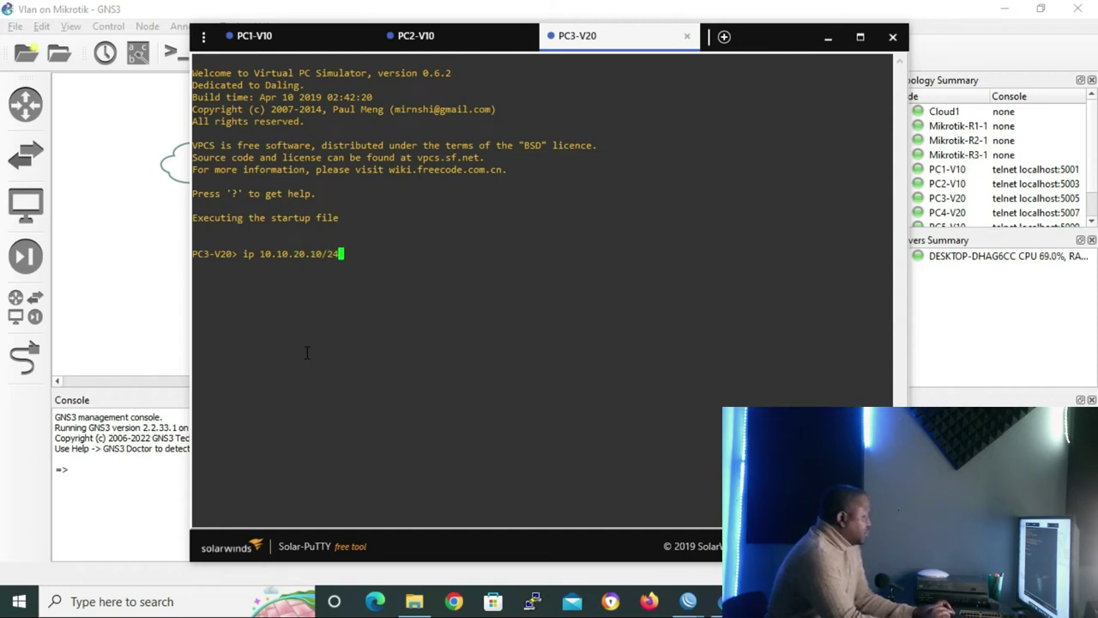
key(Return)
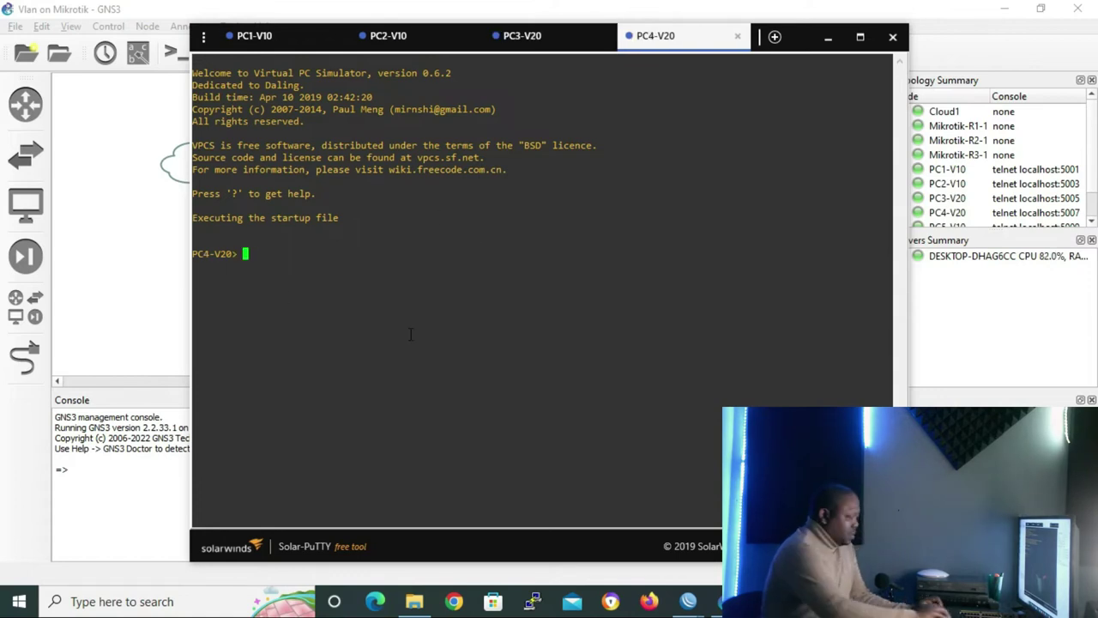
text(i)
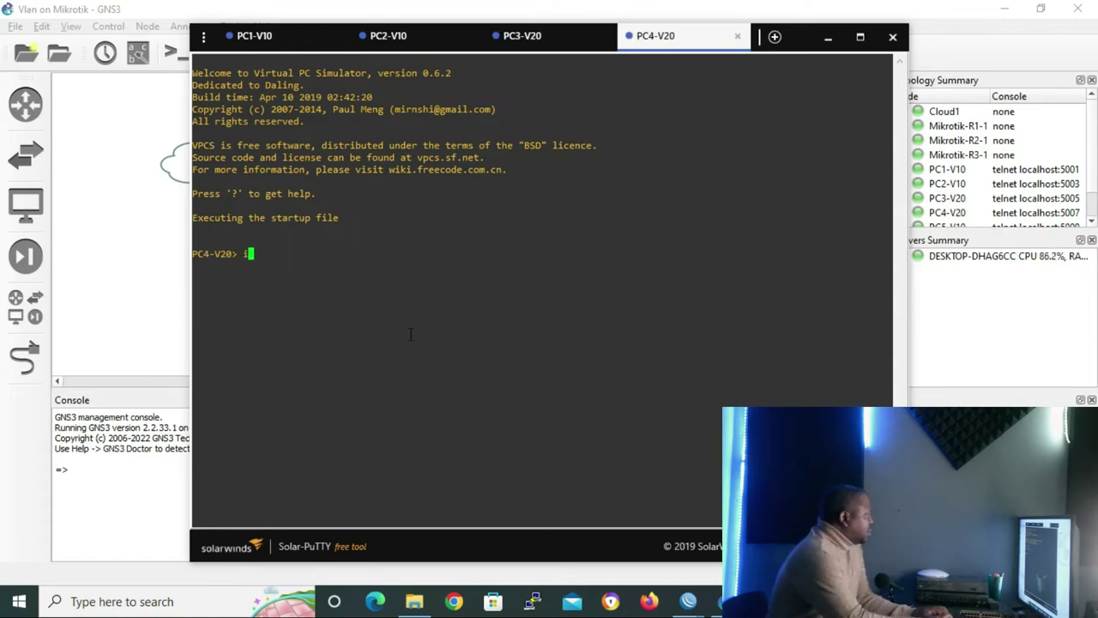
text(p 10)
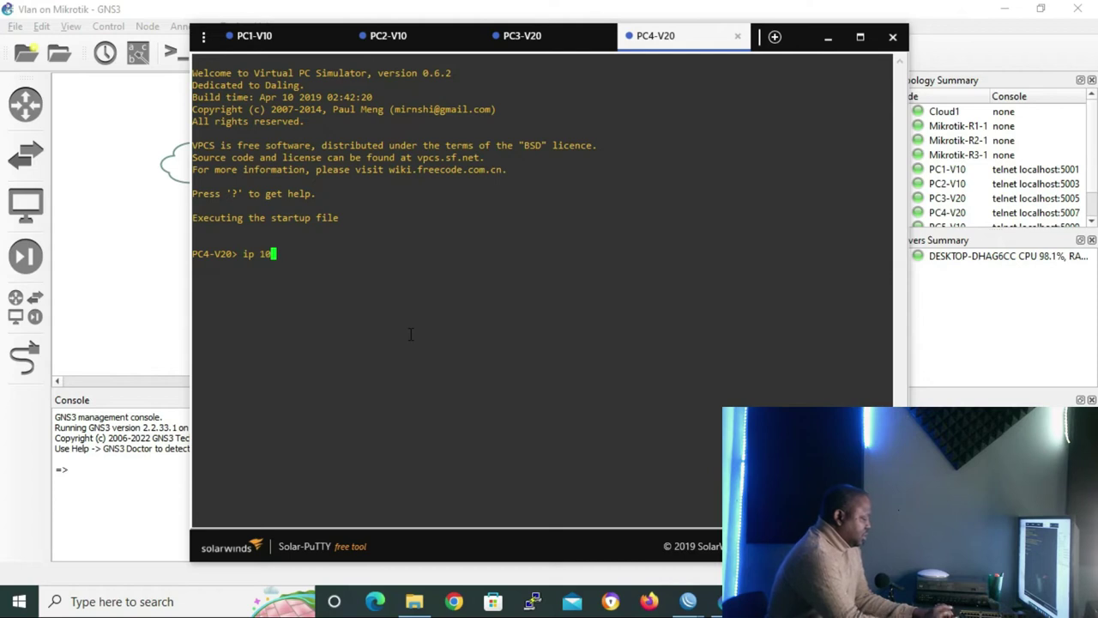
text(.10.)
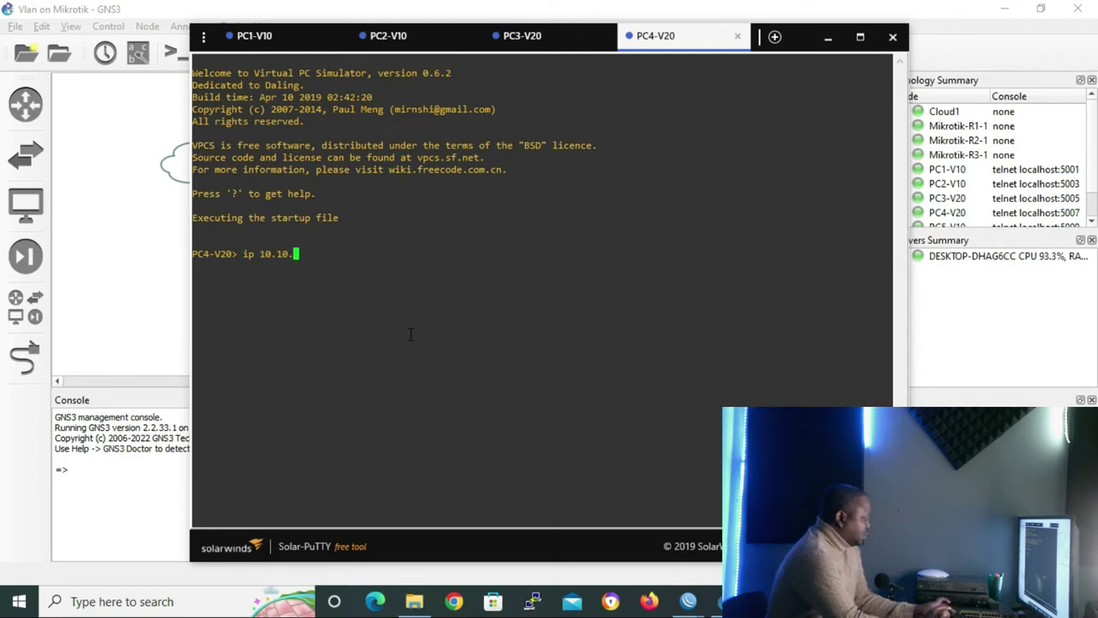
text(20.20)
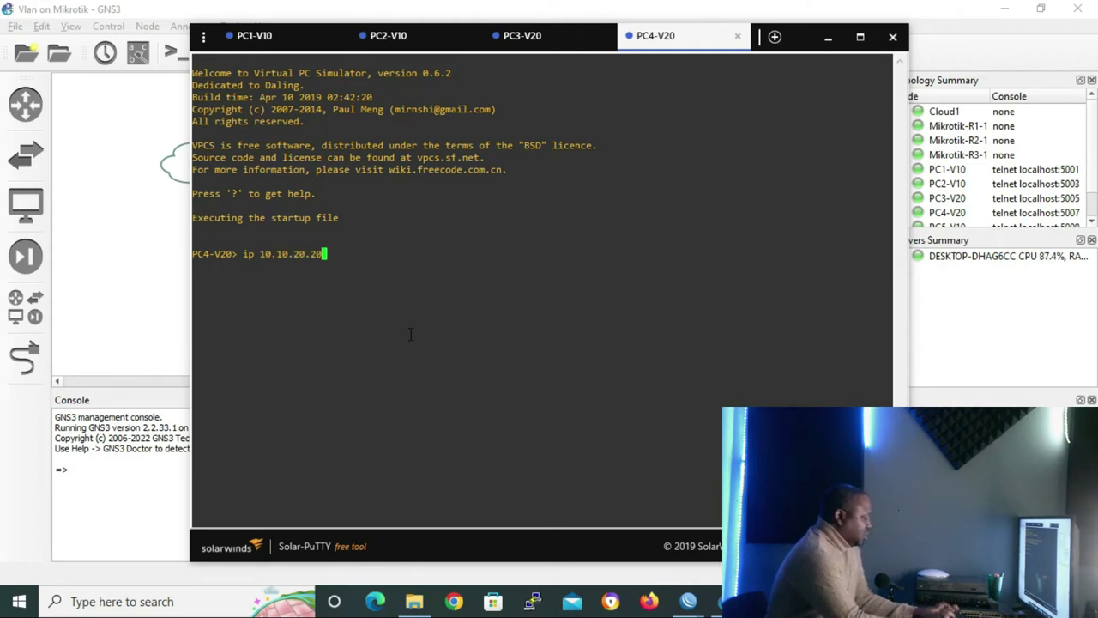
text(/24)
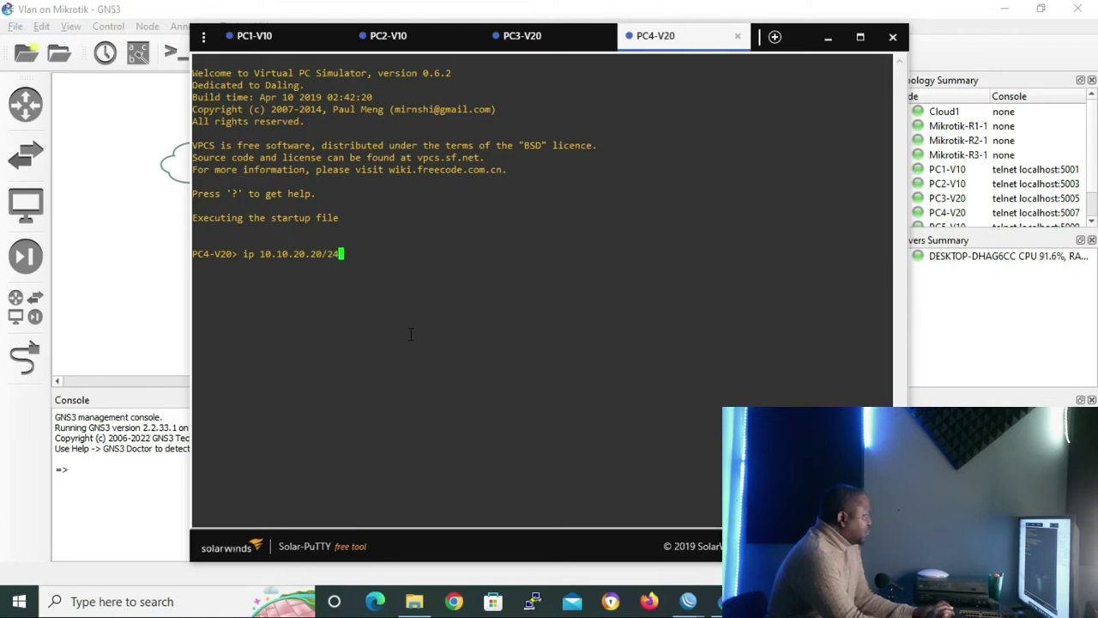
key(Return)
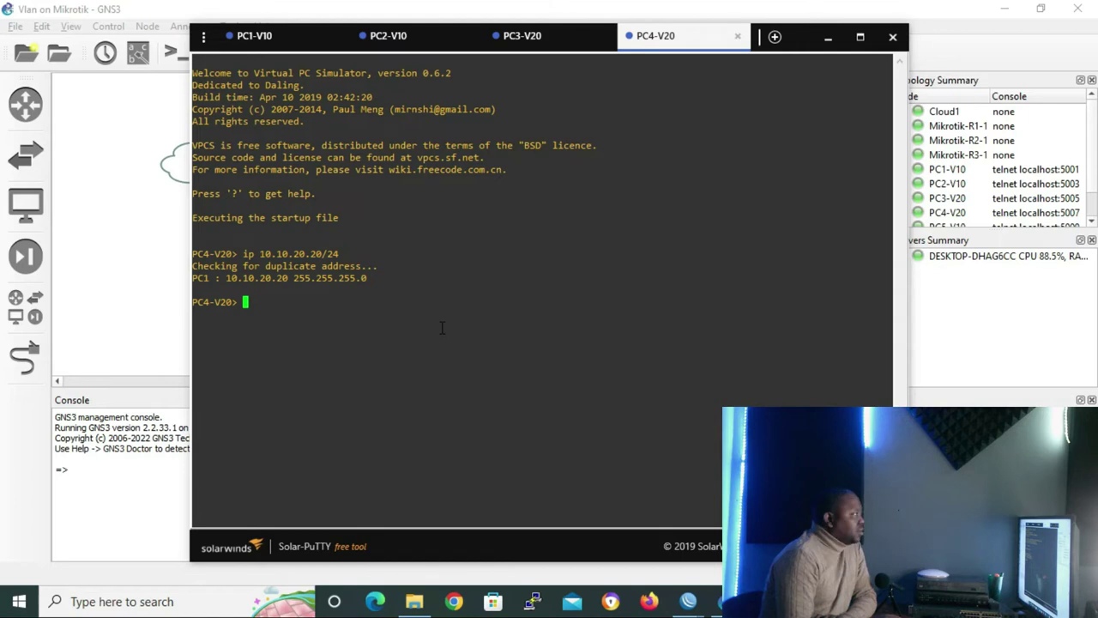
click(829, 42)
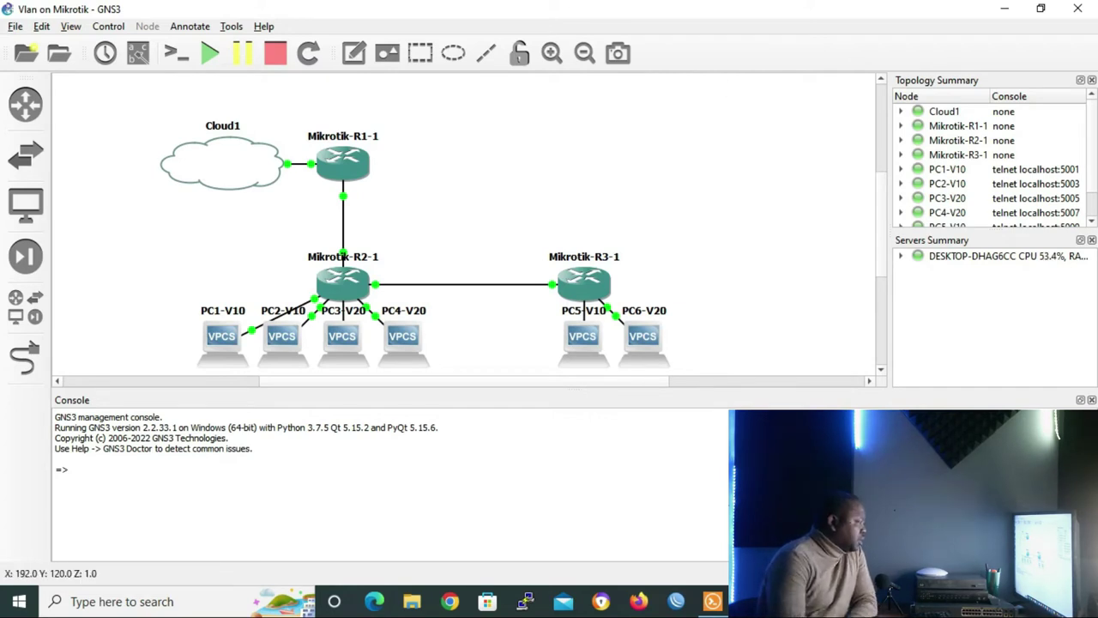
Open Mikrotik-R3's VirtualBox console, dismiss both notification bars, and log in as admin
double_click(584, 281)
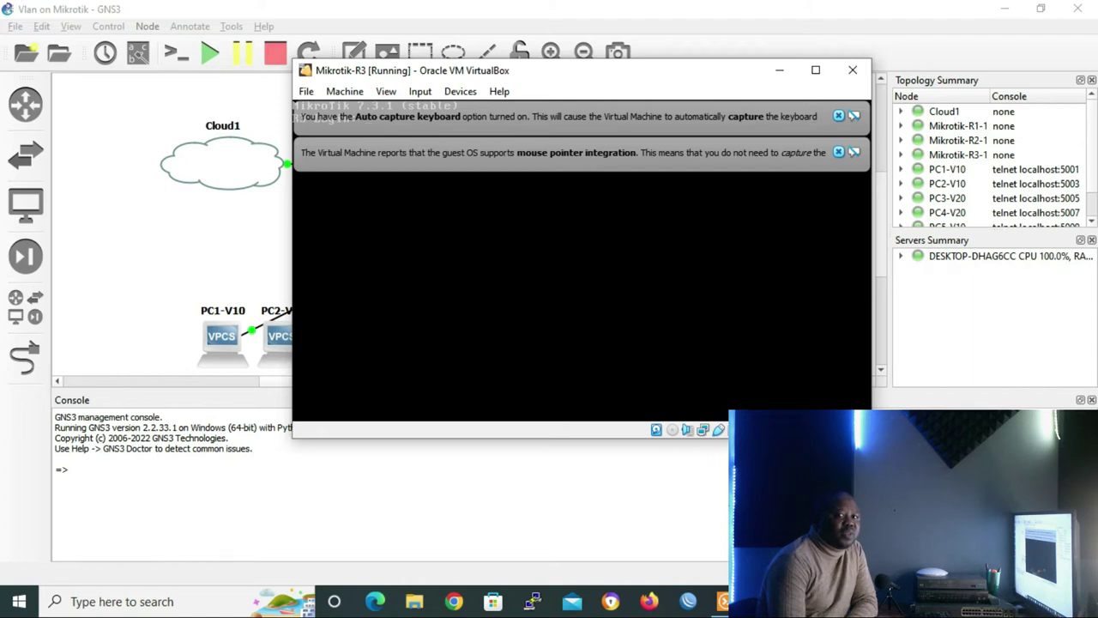
click(838, 116)
click(839, 116)
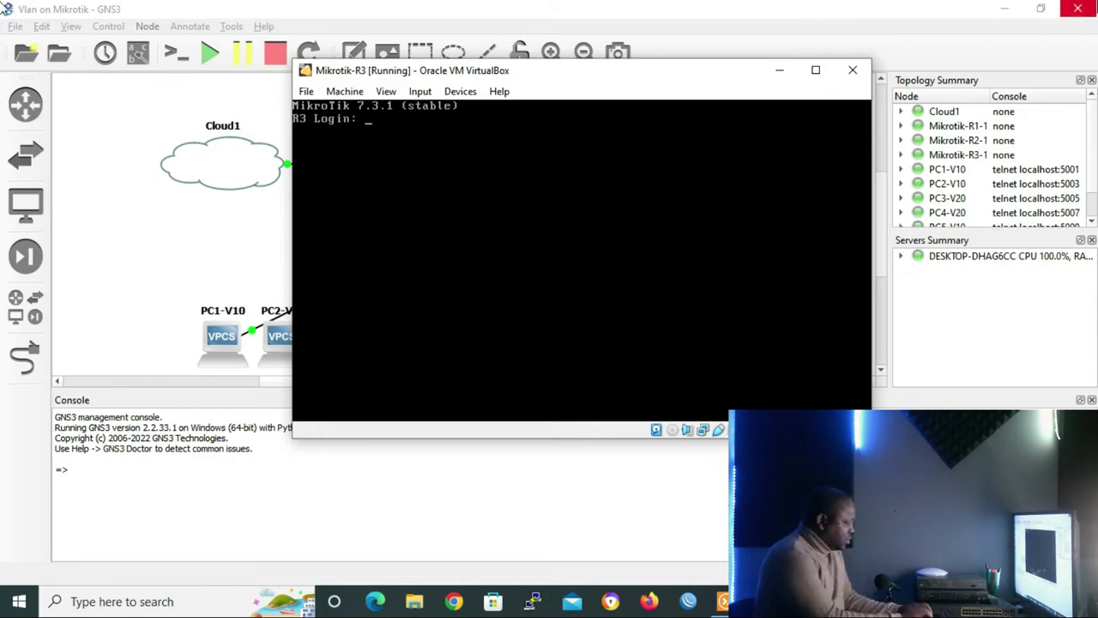
text(admin)
key(Return)
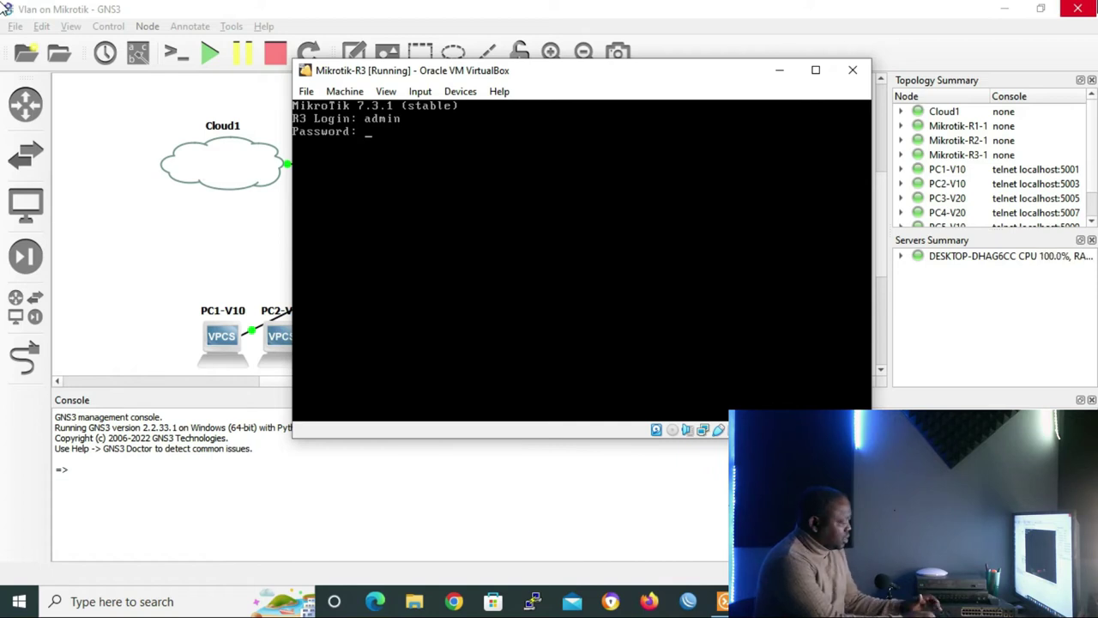
key(Return)
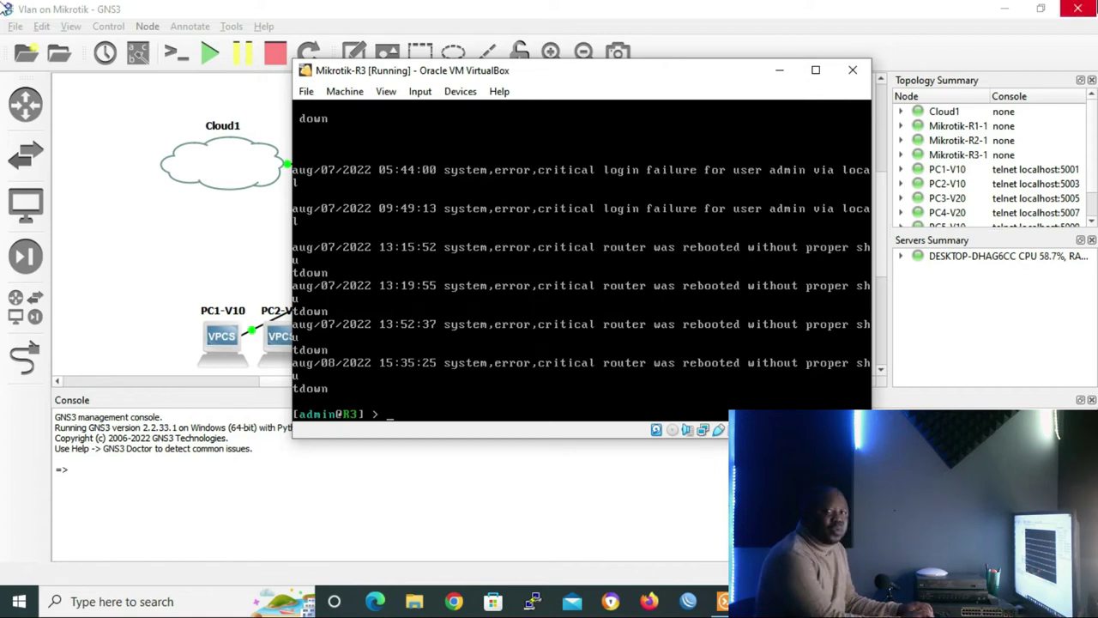
Create bridge SWITCH2 on R3 with vlan-filtering=yes
text(inte)
key(Tab)
text(b)
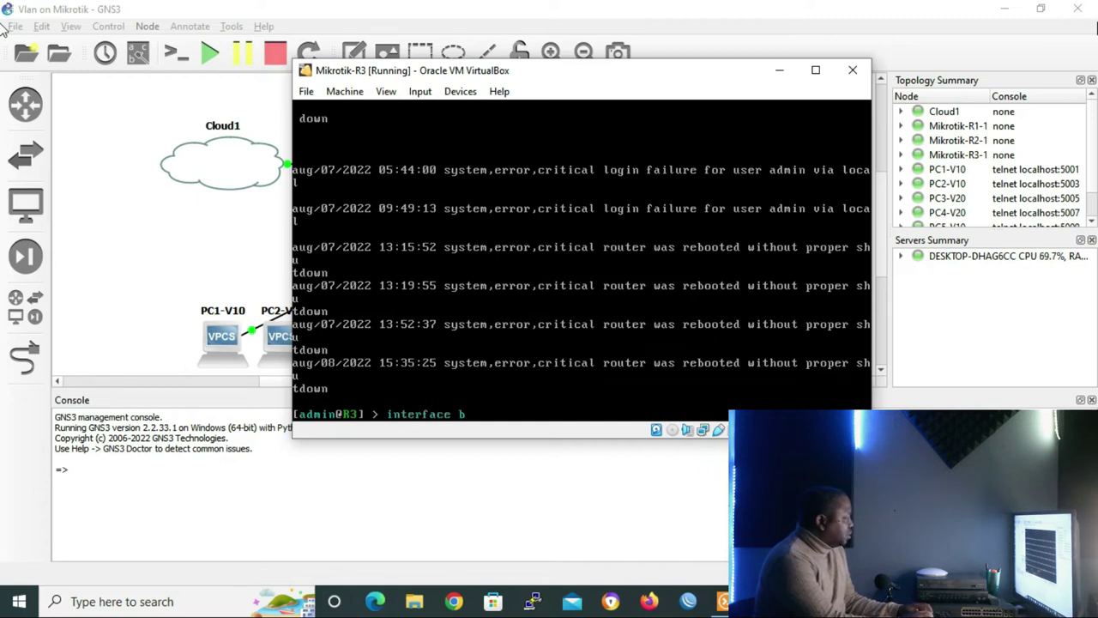
key(Tab)
text(add )
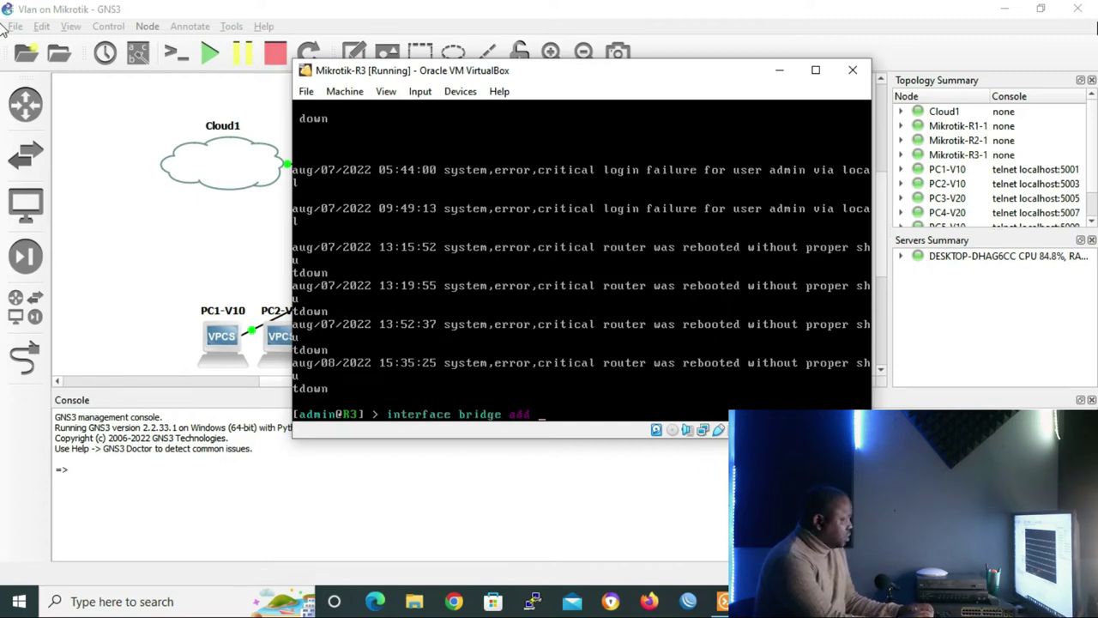
text(na)
key(Tab)
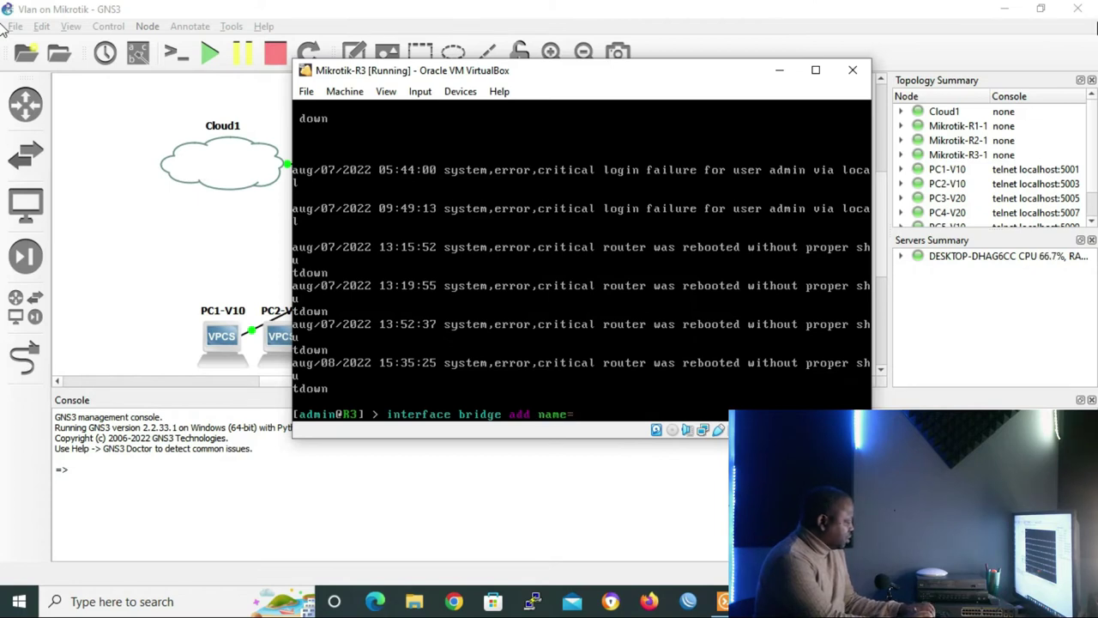
text(SWITCH2)
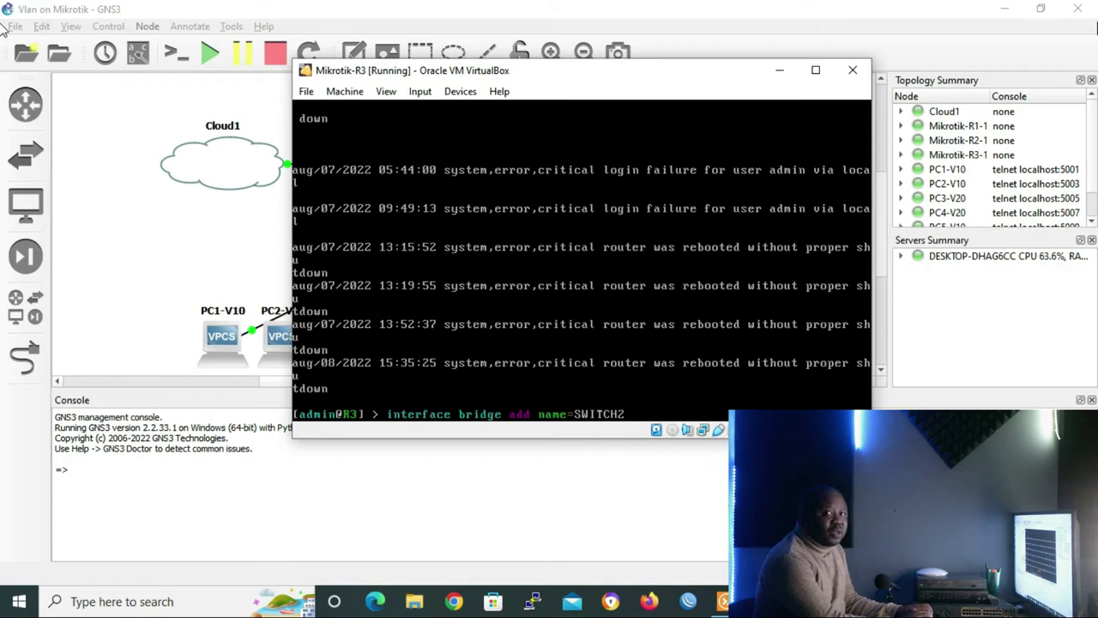
text(vlan-filtering)
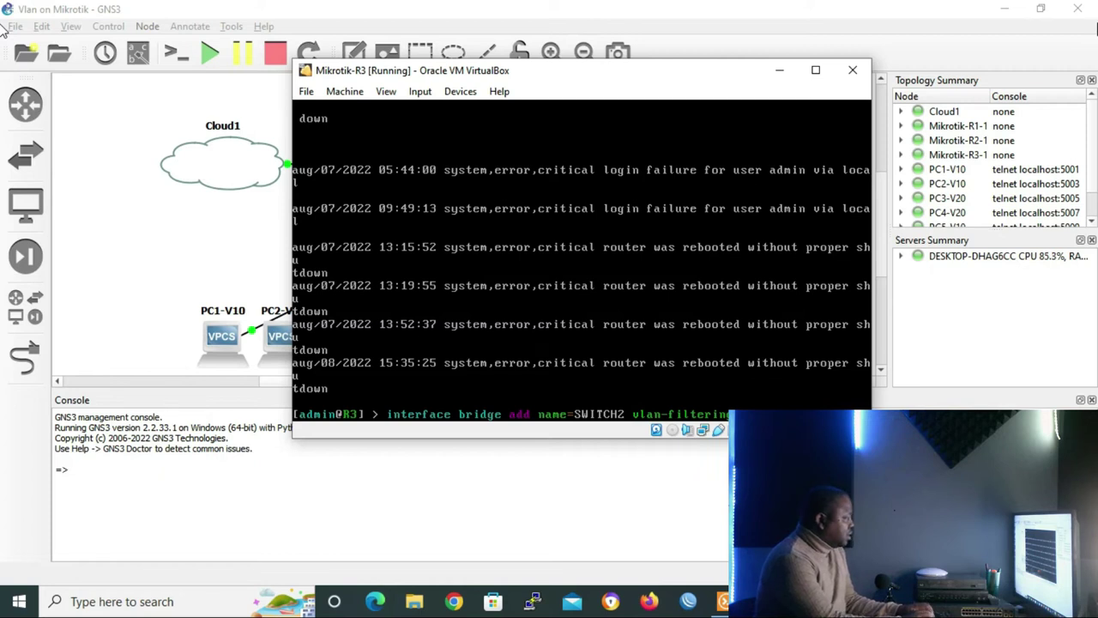
text(=yes)
key(Return)
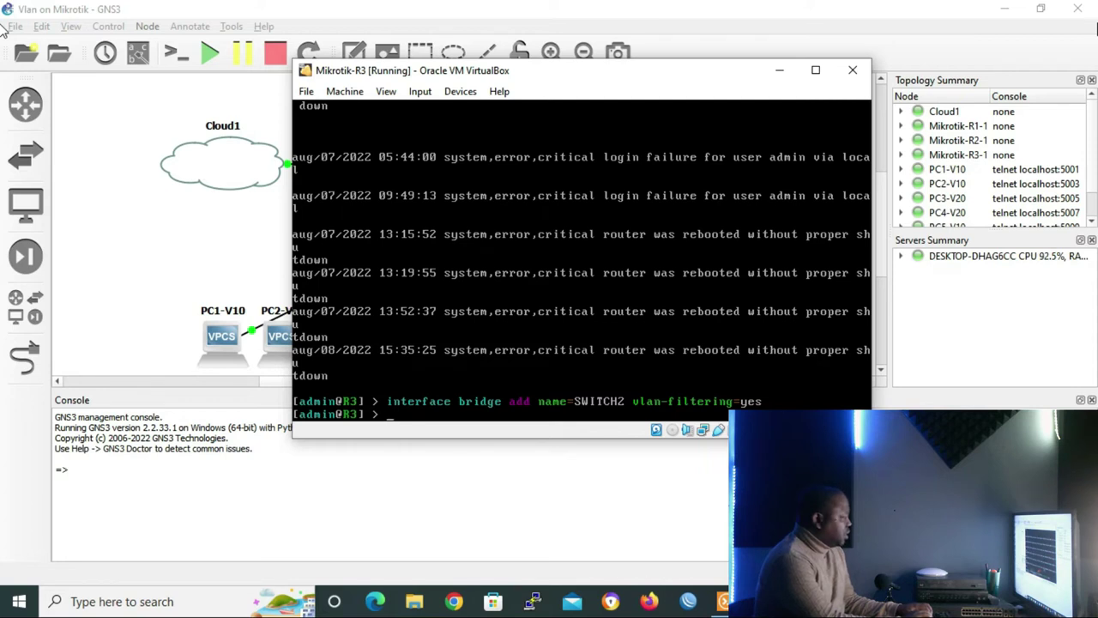
Add ether1, ether2 (PVID 10) and ether3 (PVID 20) as SWITCH2 bridge ports
text(interface b)
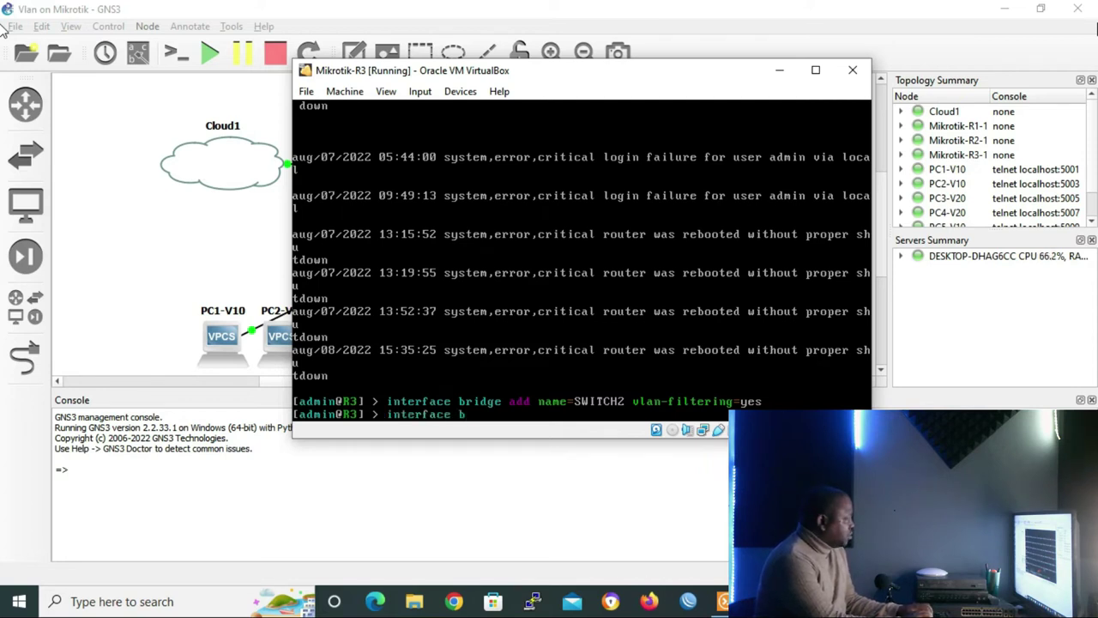
text(ridge port)
key(Return)
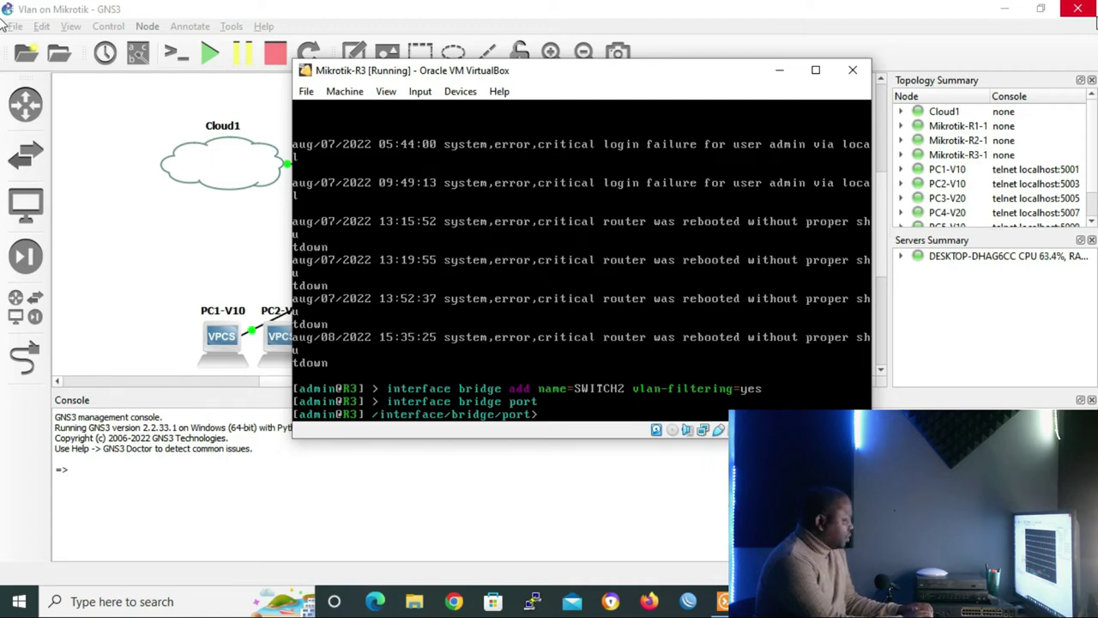
text(a)
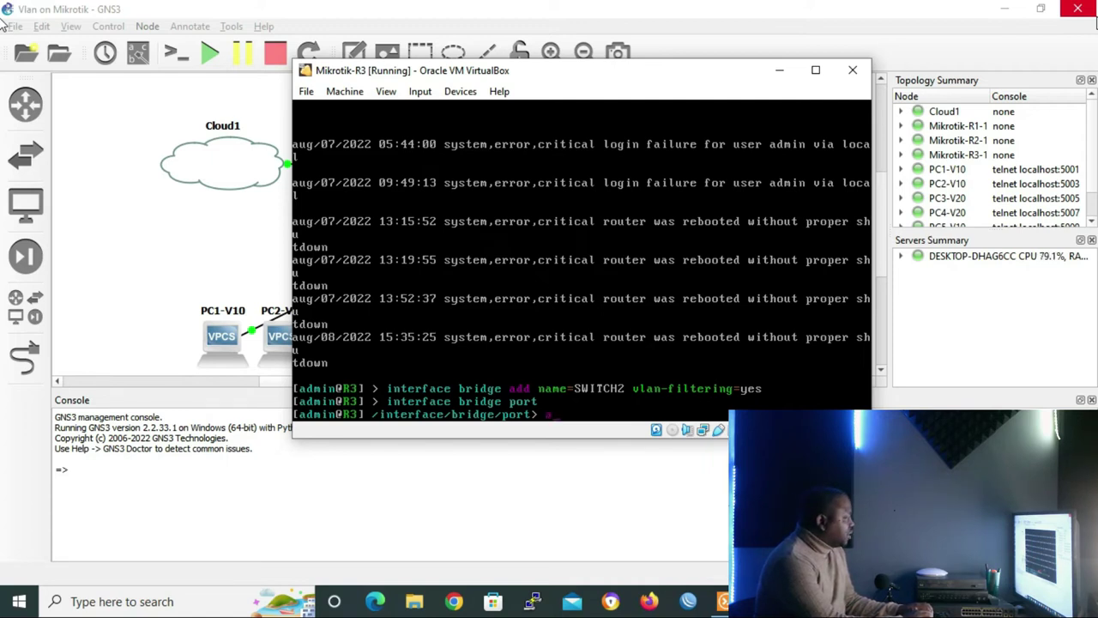
text(dd bridge=)
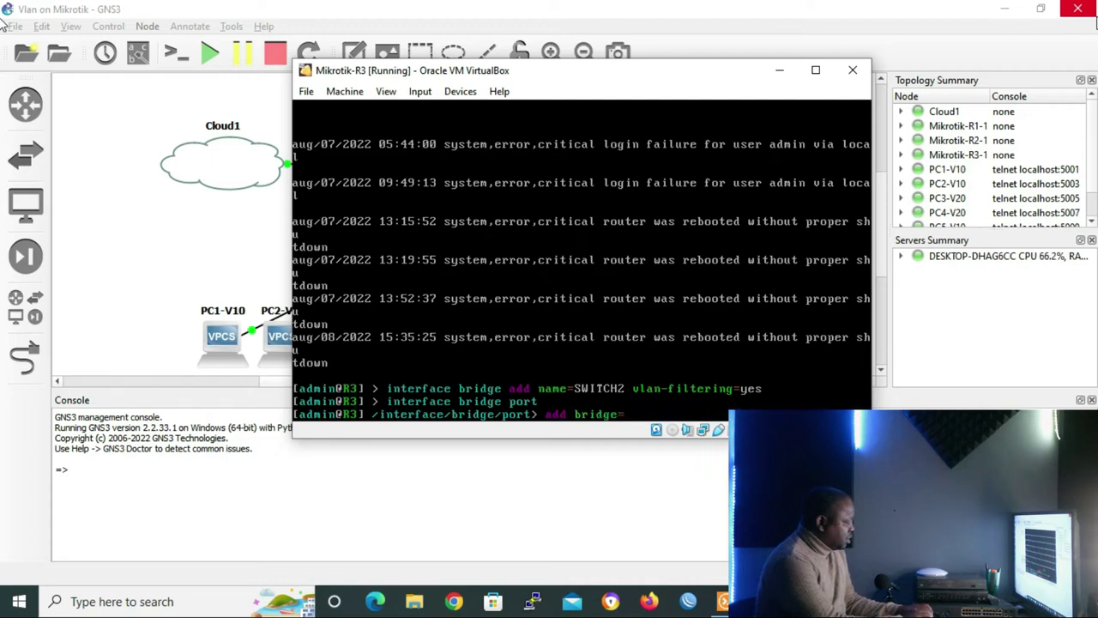
text(SWITCH2)
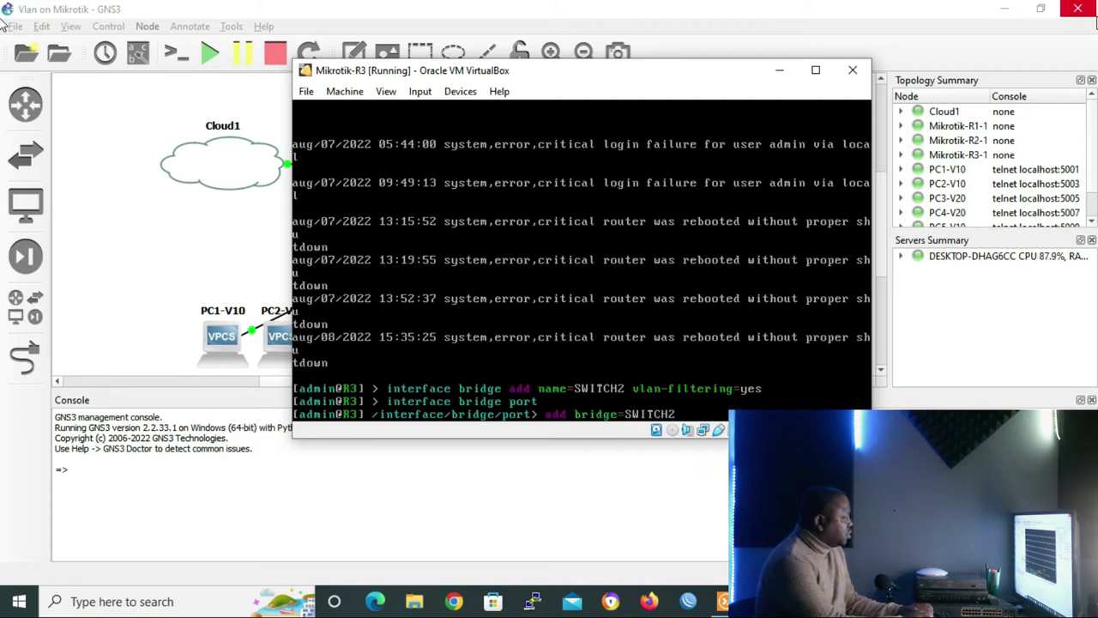
text( interface=ether1)
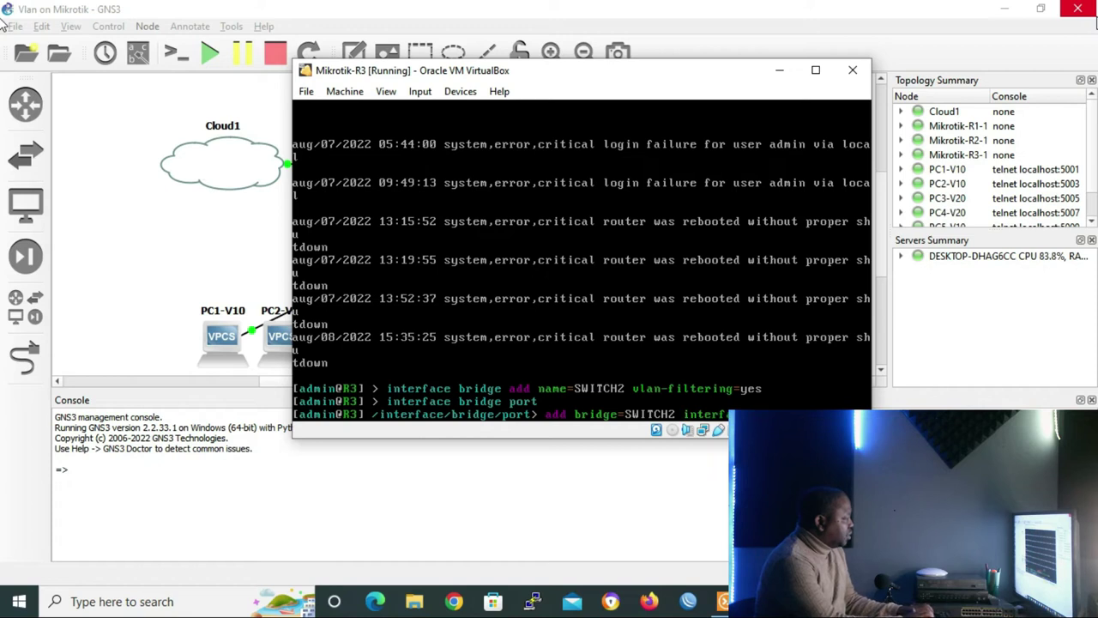
key(Return)
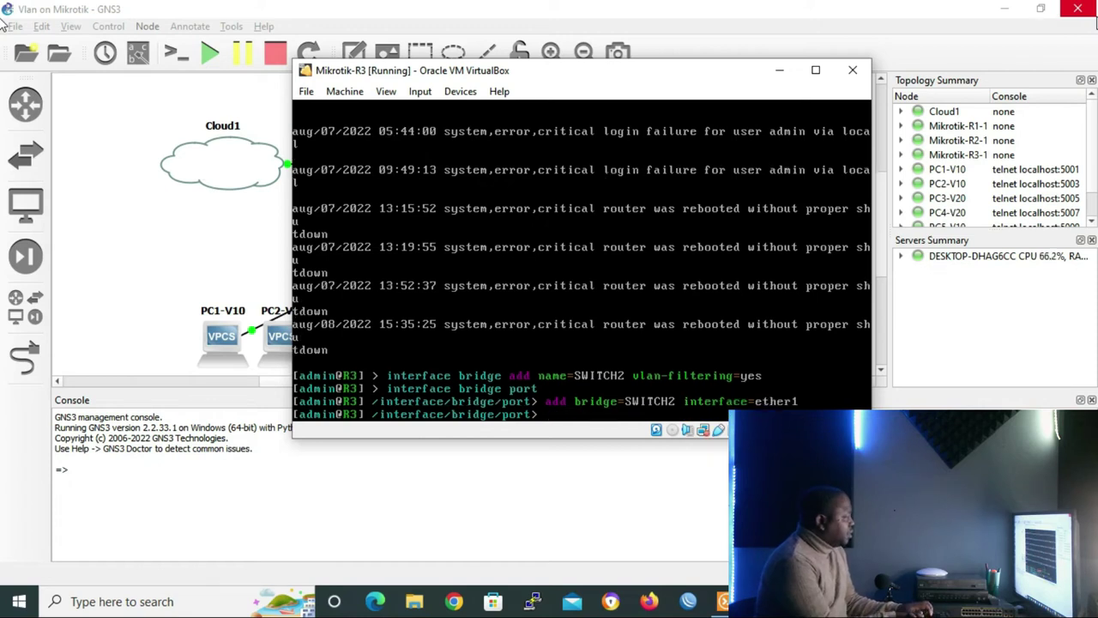
key(Up)
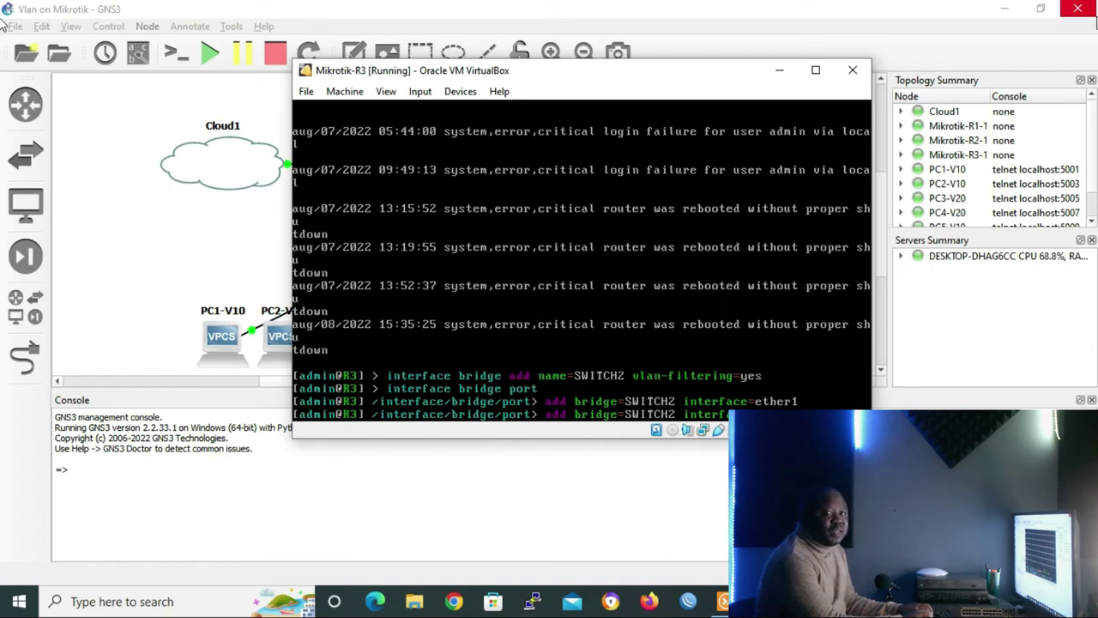
key(Return)
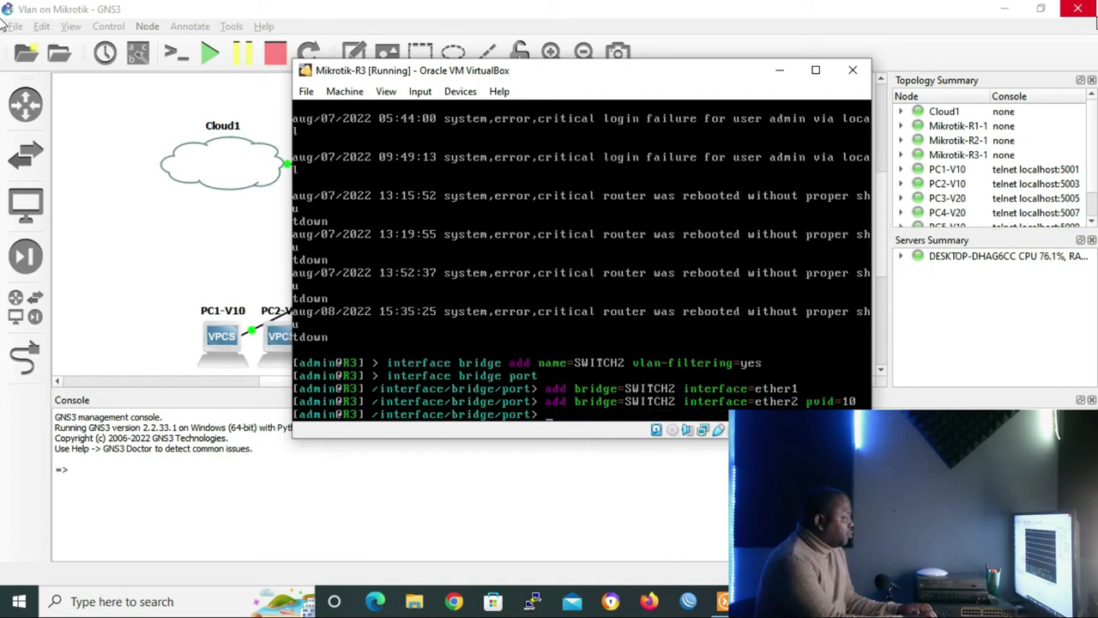
key(Up)
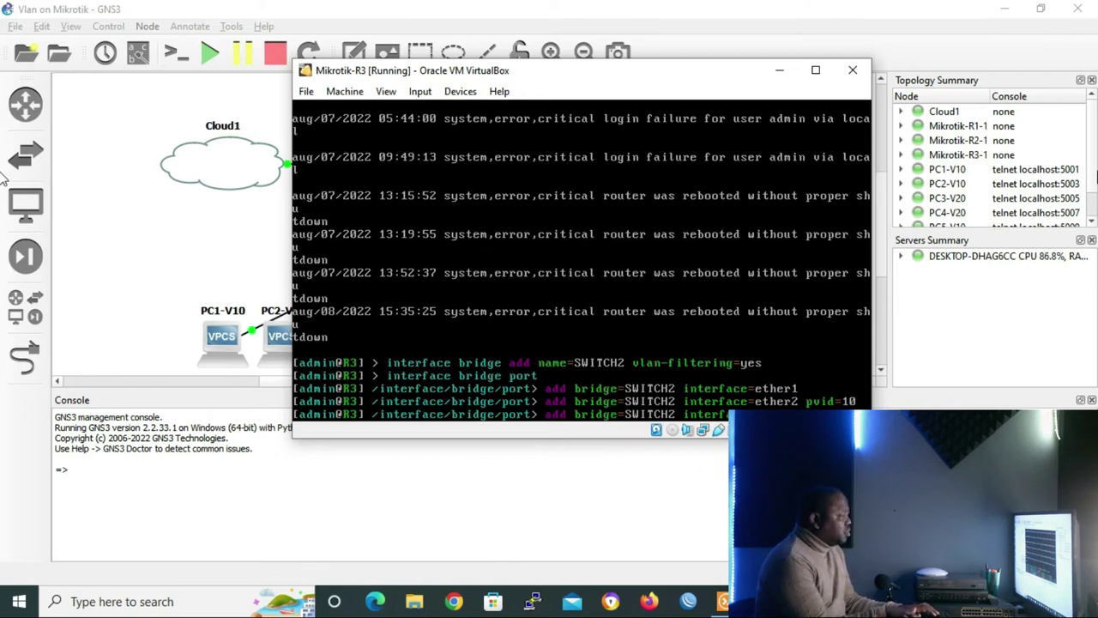
key(Return)
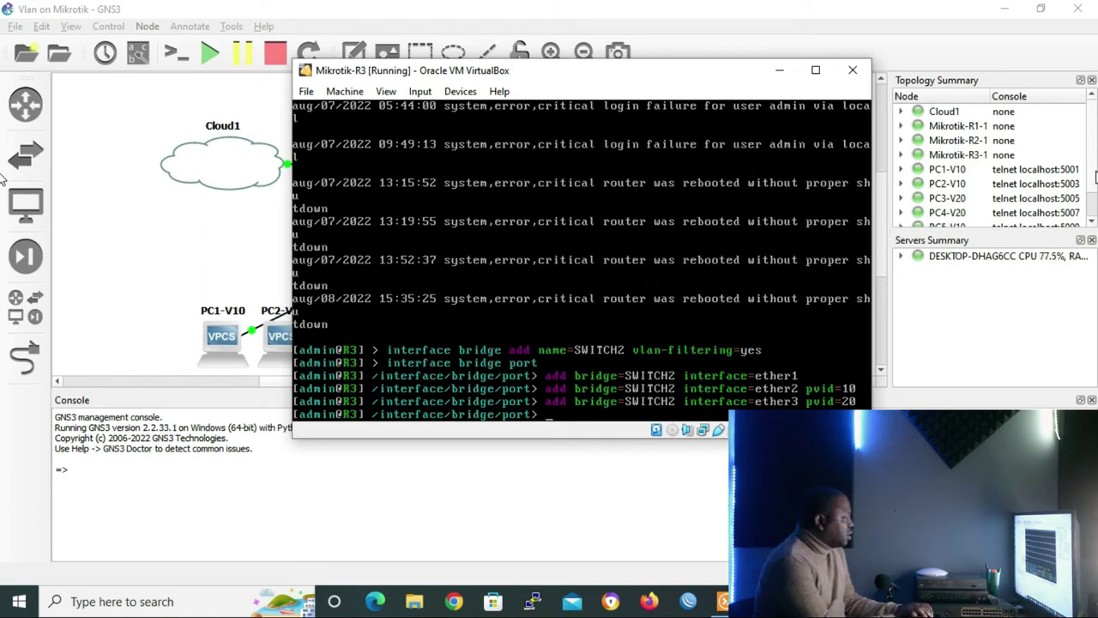
In /interface ethernet, disable ether4 and ether5 on R3
text(.. ..)
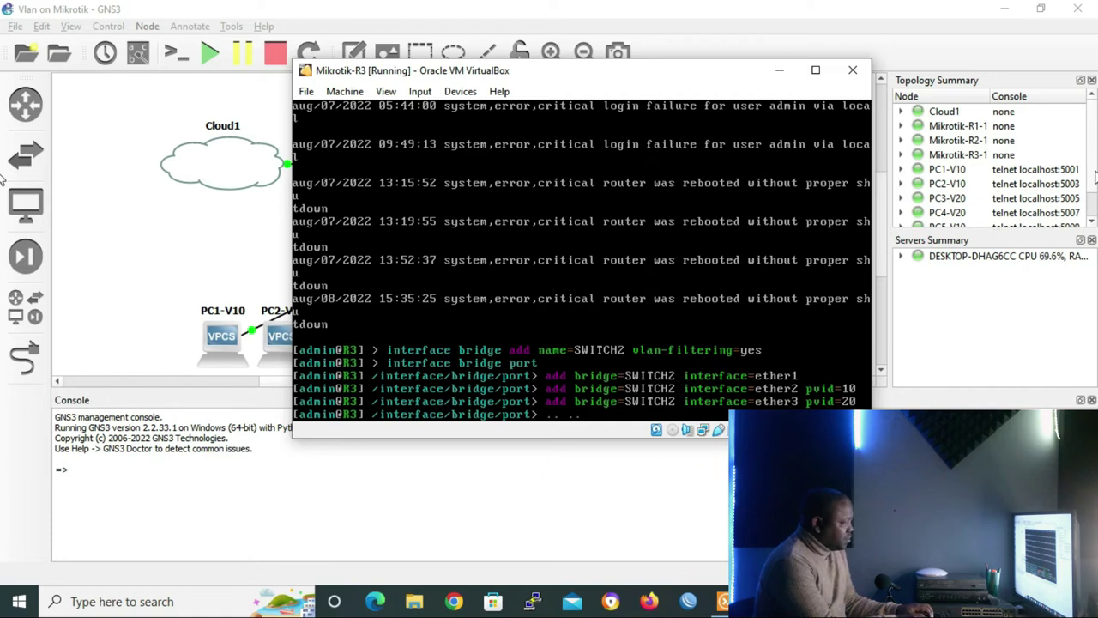
key(Return)
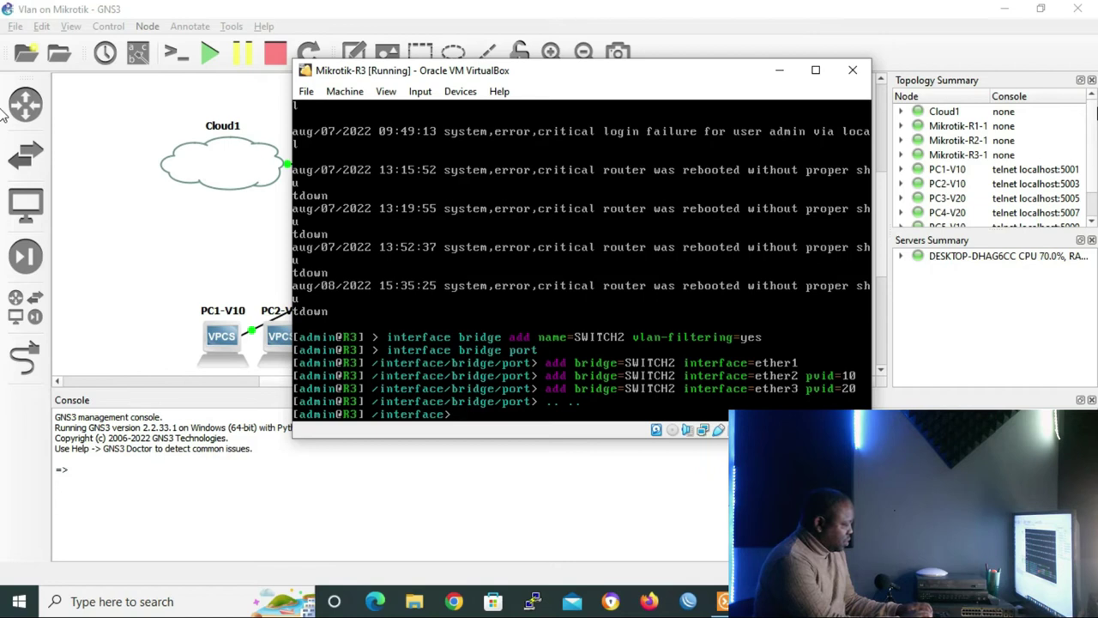
text(ethernet/)
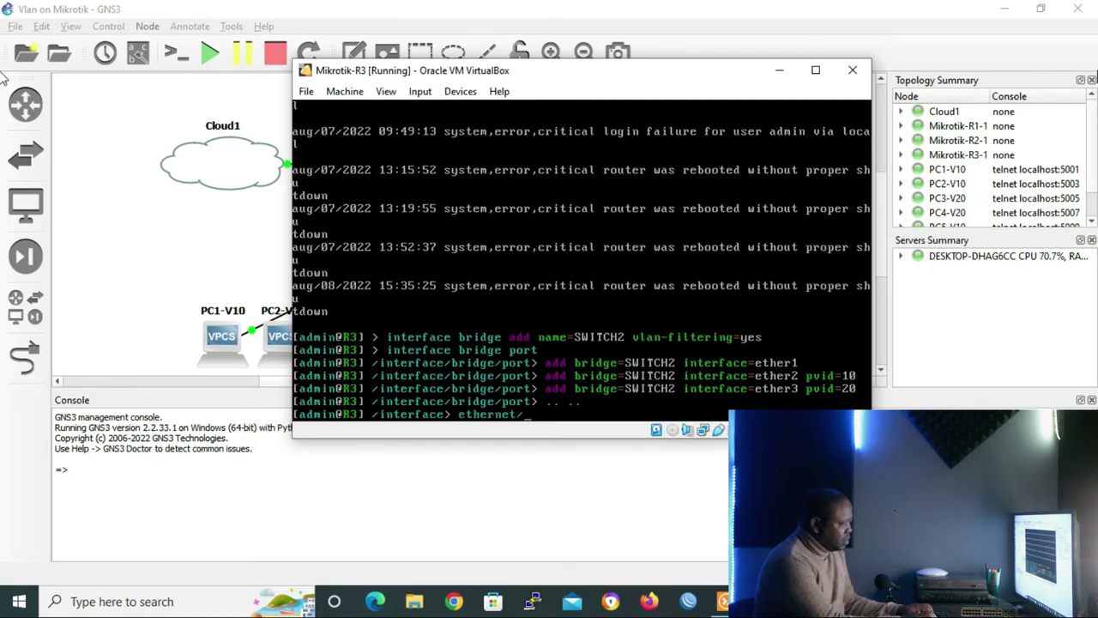
key(Return)
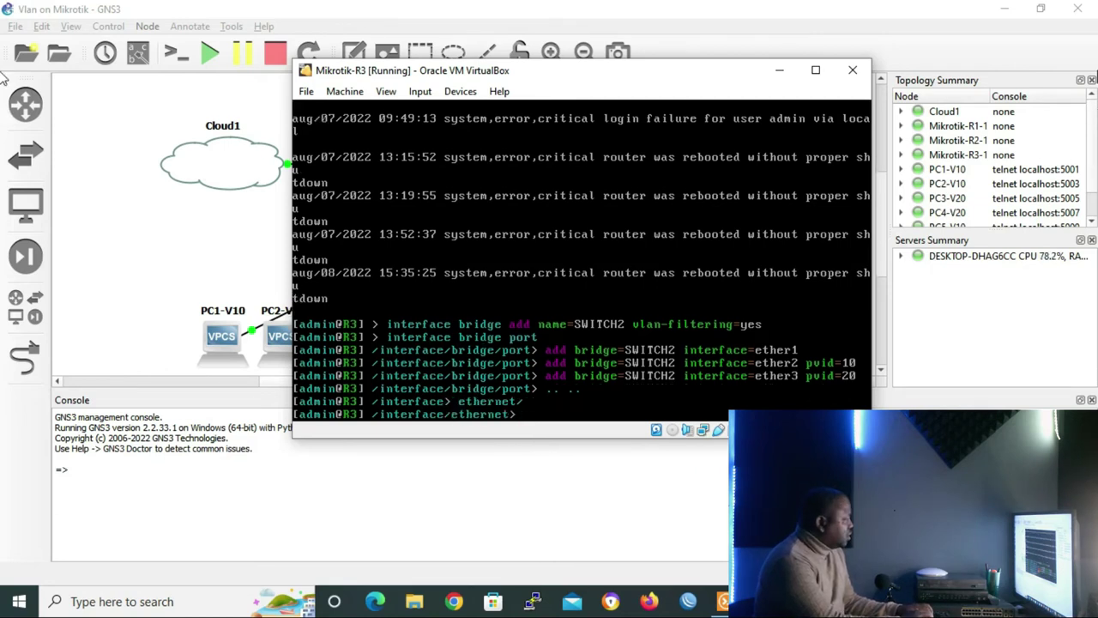
text(se)
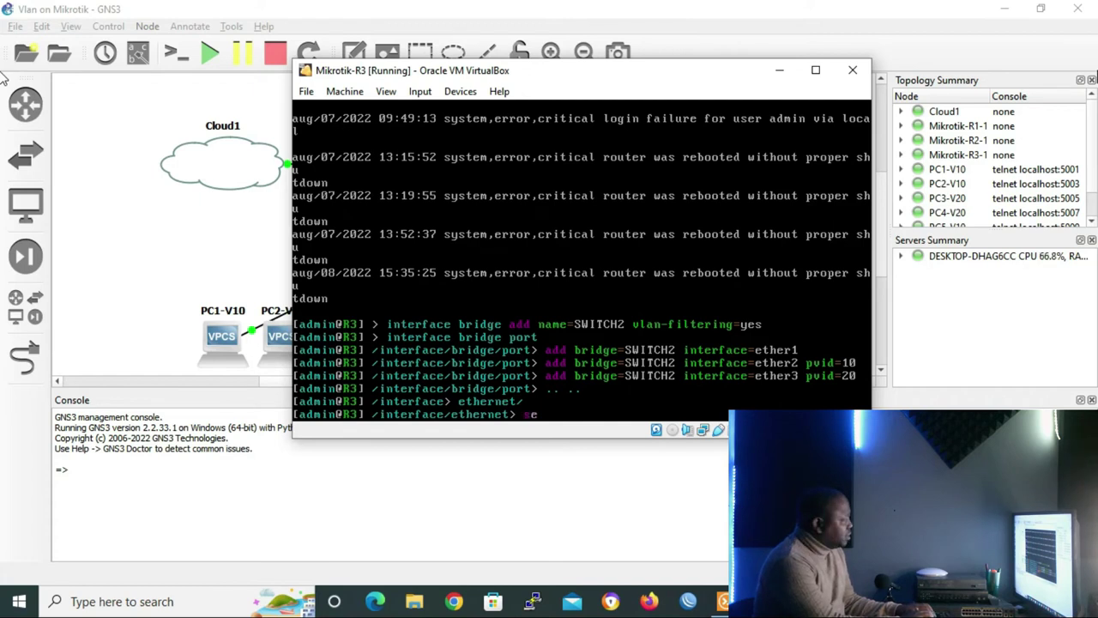
text(t ether)
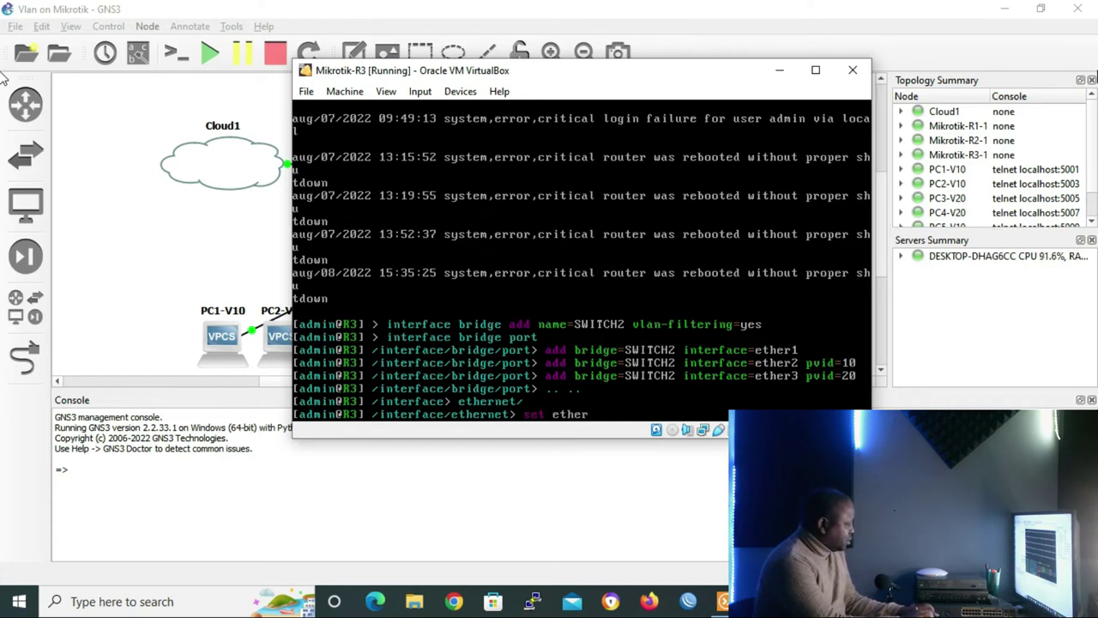
text(4 disabled)
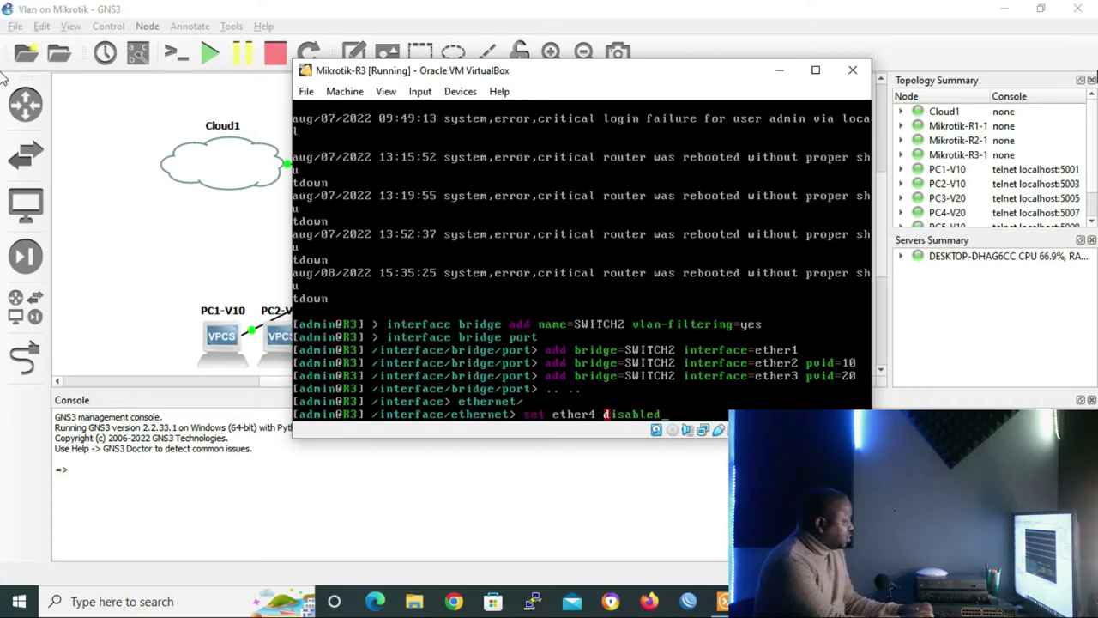
text(=yes)
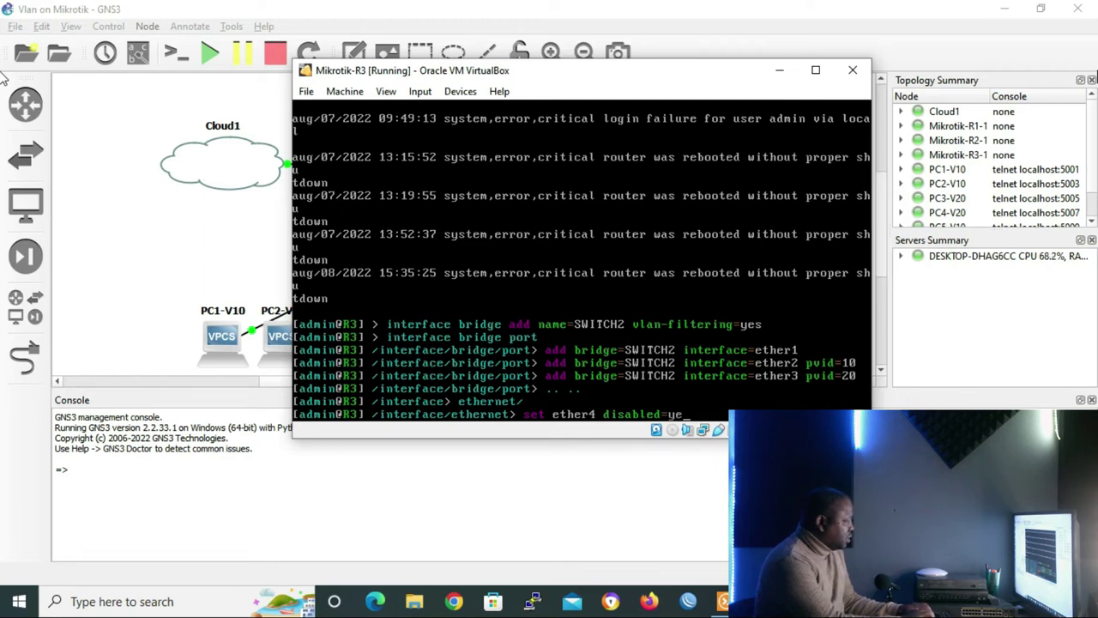
key(Return)
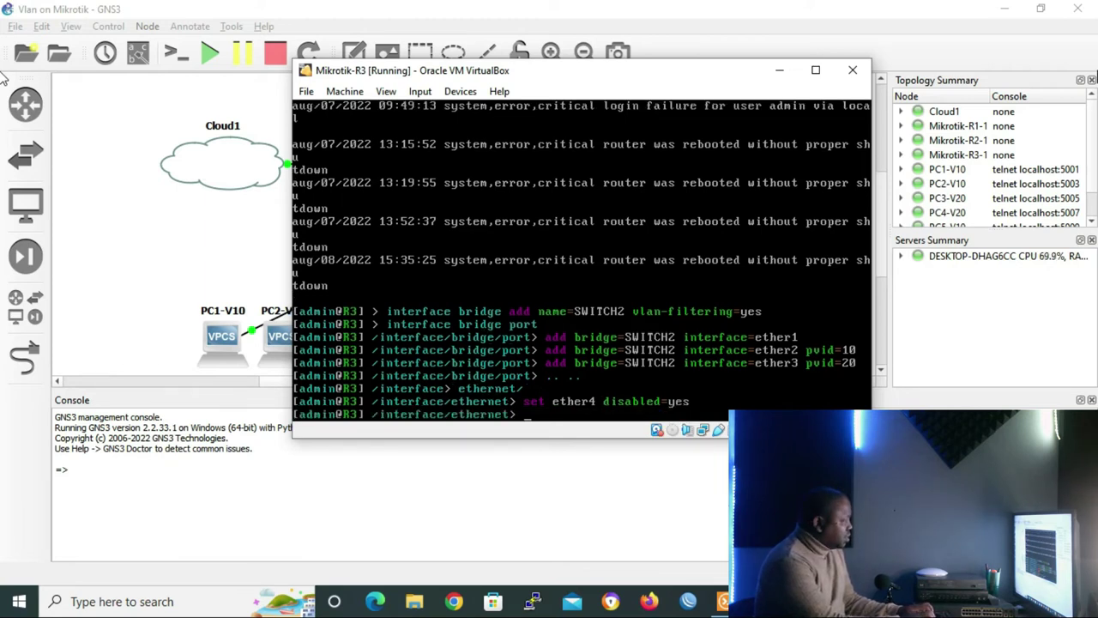
key(Up)
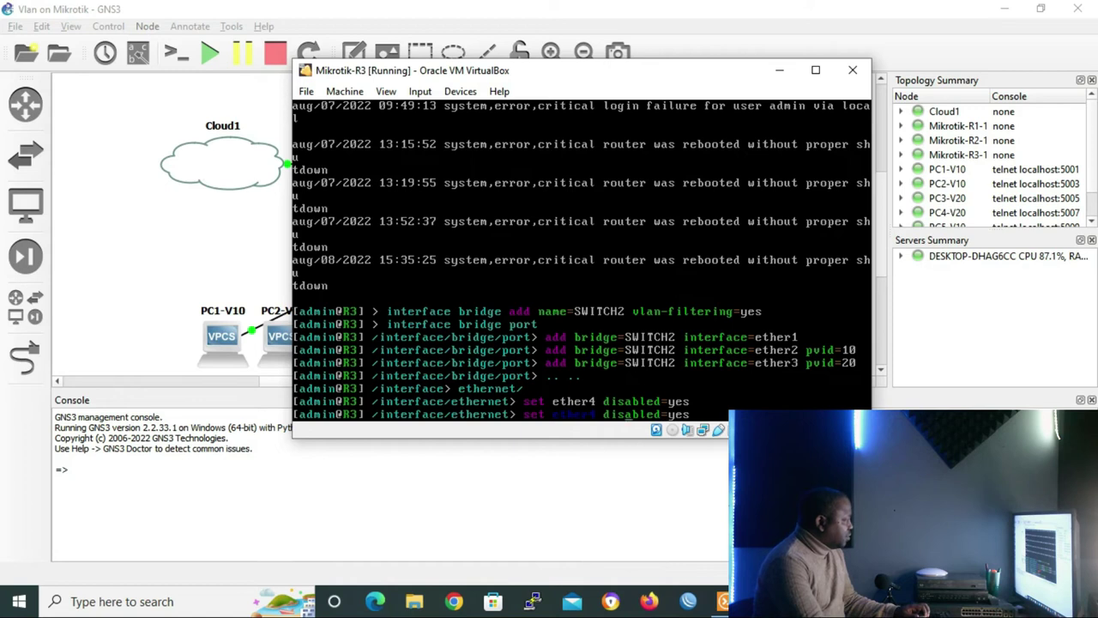
key(Left)
key(Left)
key(Left)
key(Left)
key(Left)
key(Left)
key(Left)
key(Left)
key(Left)
key(Left)
key(Left)
key(Left)
key(Left)
key(BackSpace)
text(5)
key(Return)
Disable ether6, ether7 and ether8, then return to the /interface menu
key(Up)
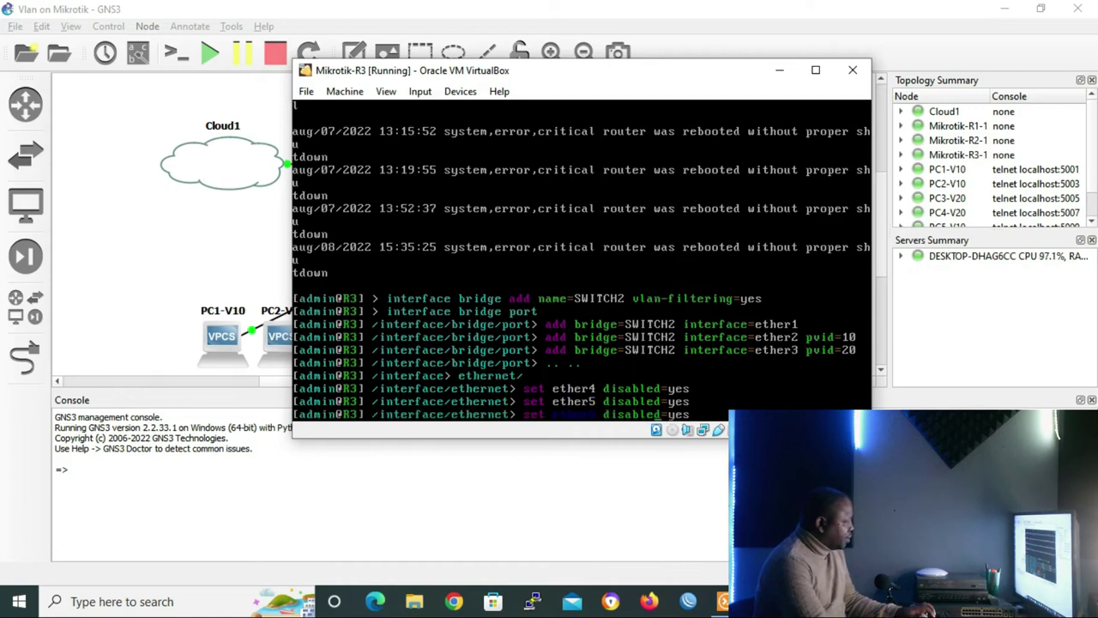
key(Left)
key(Left)
key(Left)
key(Left)
key(Left)
key(Left)
key(Left)
key(Left)
key(Left)
key(Left)
key(Left)
key(Left)
key(Left)
key(BackSpace)
text(6)
key(Return)
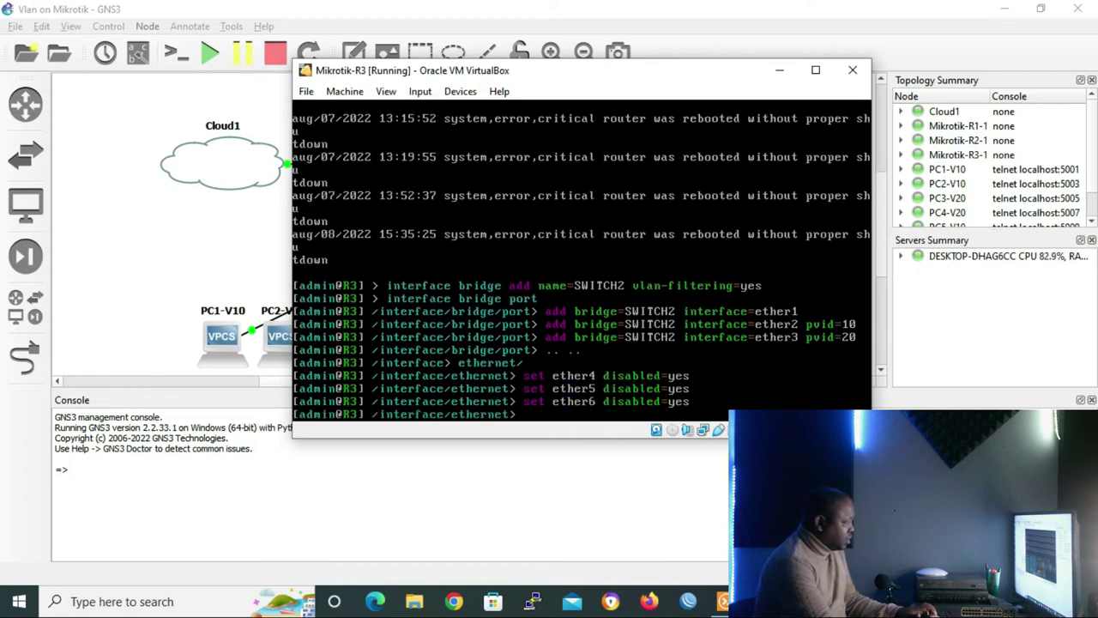
key(Up)
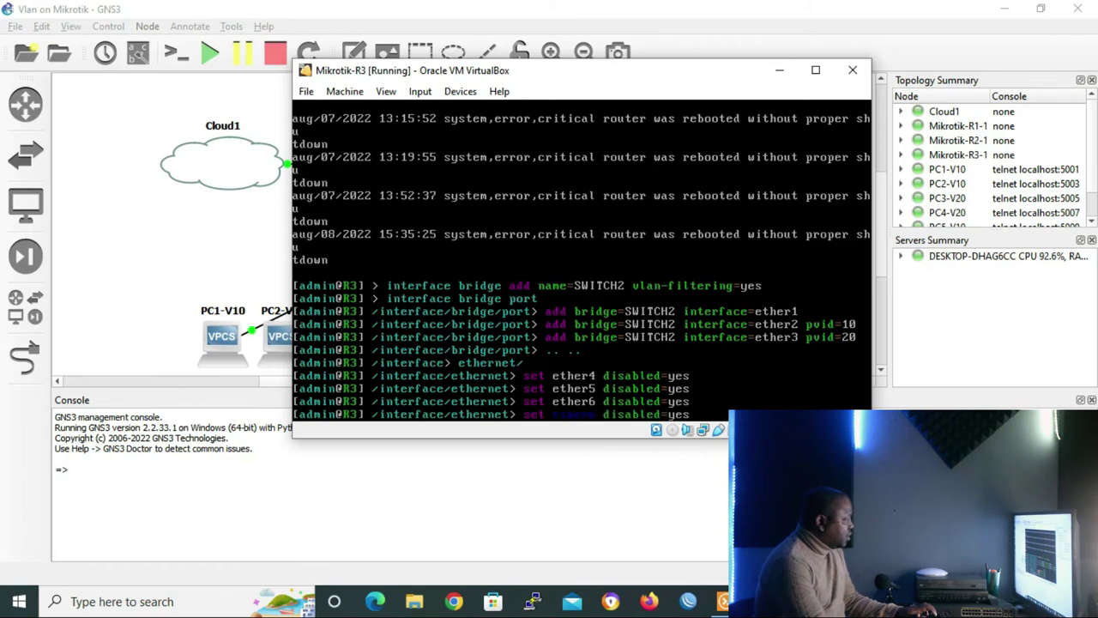
key(Left)
key(Left)
key(Left)
key(Left)
key(Left)
key(Left)
key(Left)
key(Left)
key(Left)
key(Left)
key(Left)
key(Left)
key(Left)
key(BackSpace)
text(7)
key(Return)
key(Up)
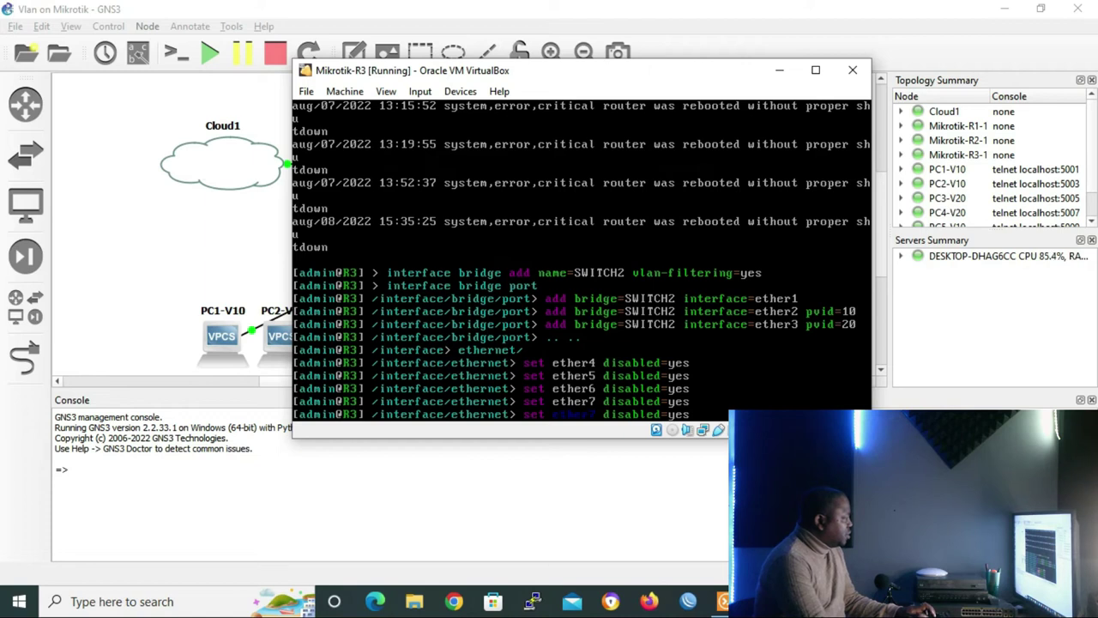
key(BackSpace)
text(8)
key(Return)
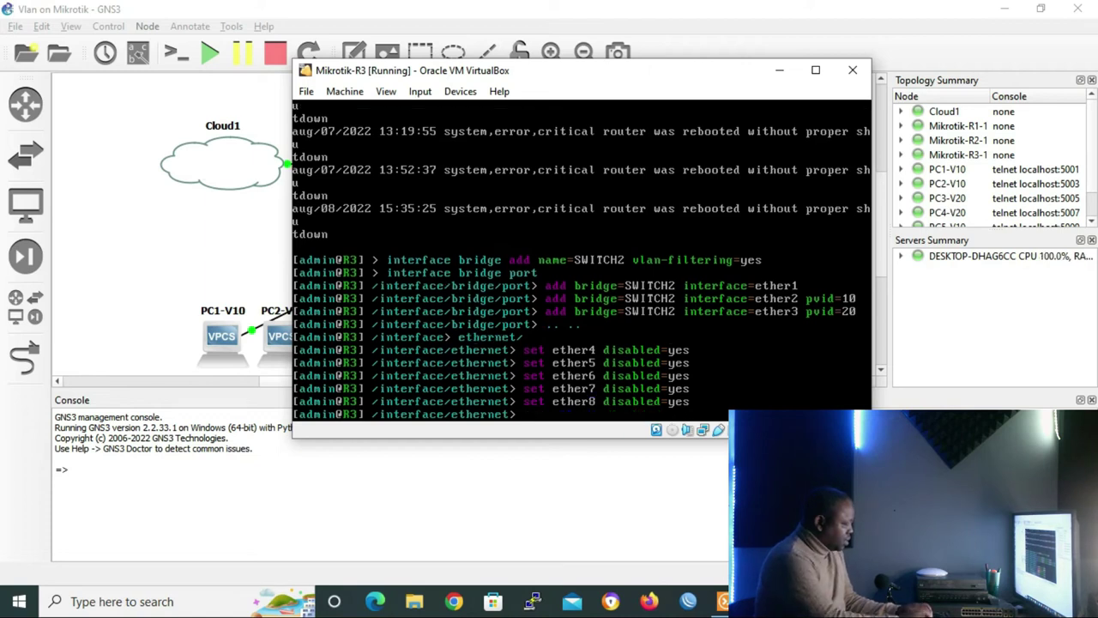
text(..)
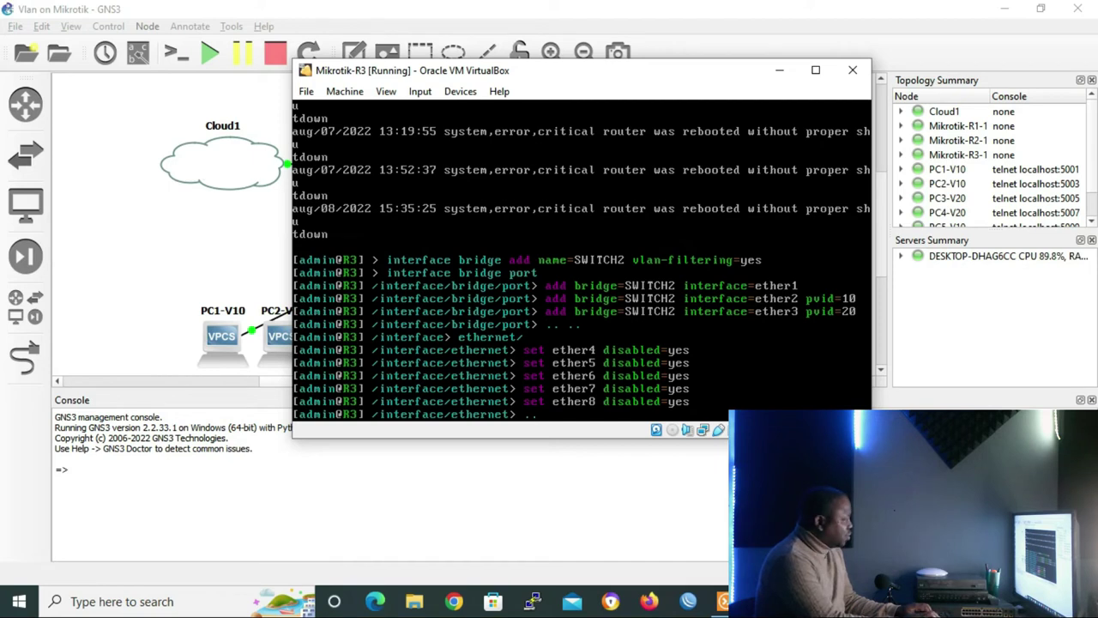
key(Return)
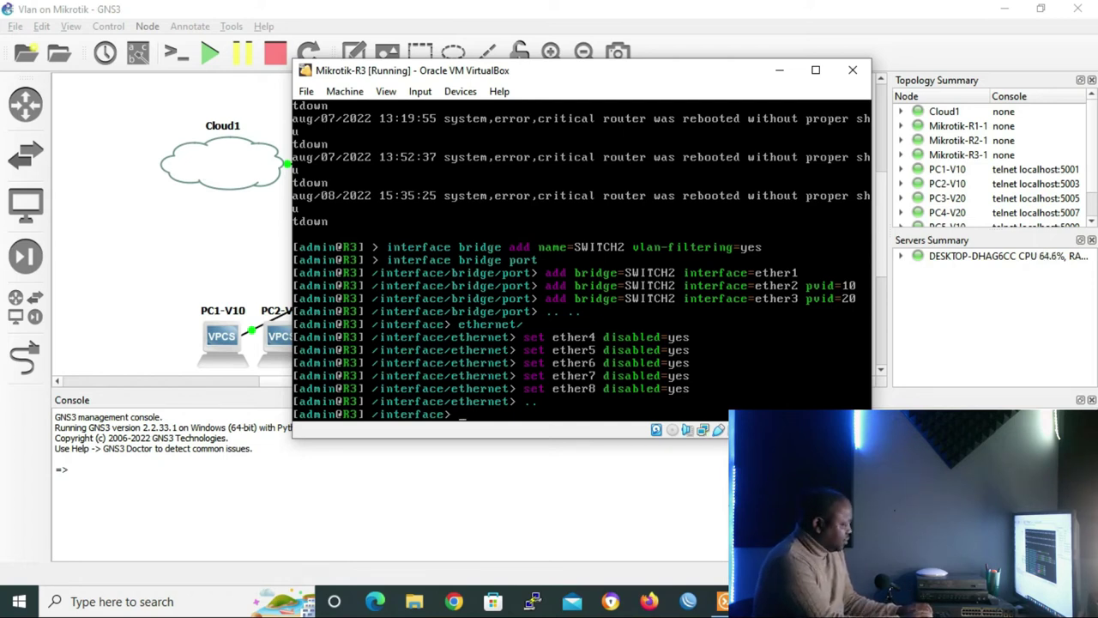
Add VLAN 10 to SWITCH2 with ether1 tagged and ether2 untagged
text(bridge vlan)
key(Return)
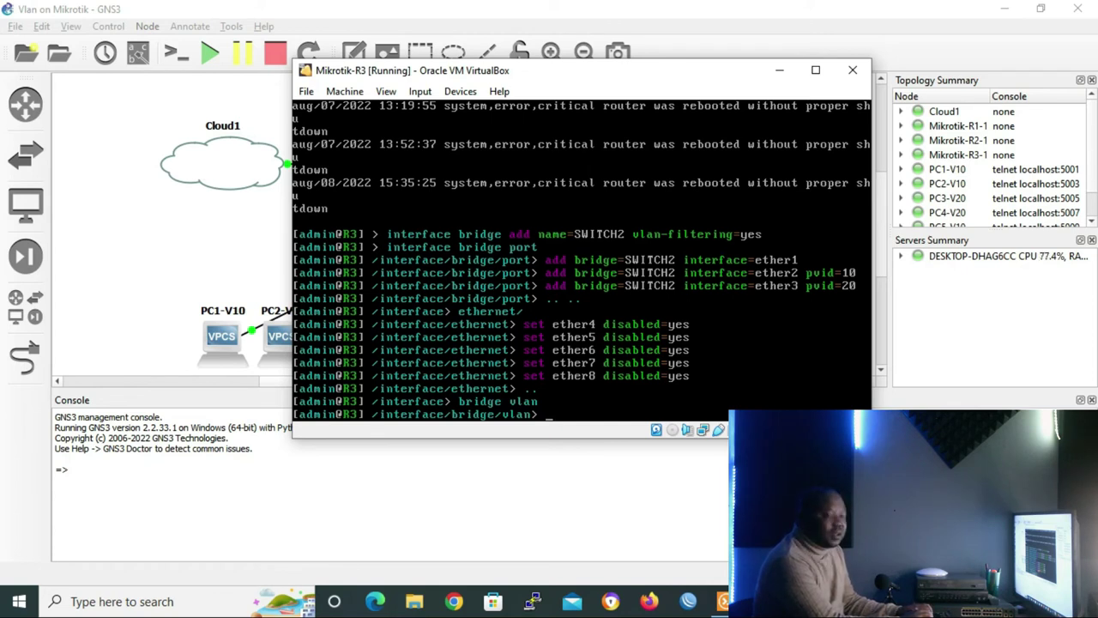
text(add bridge=SW)
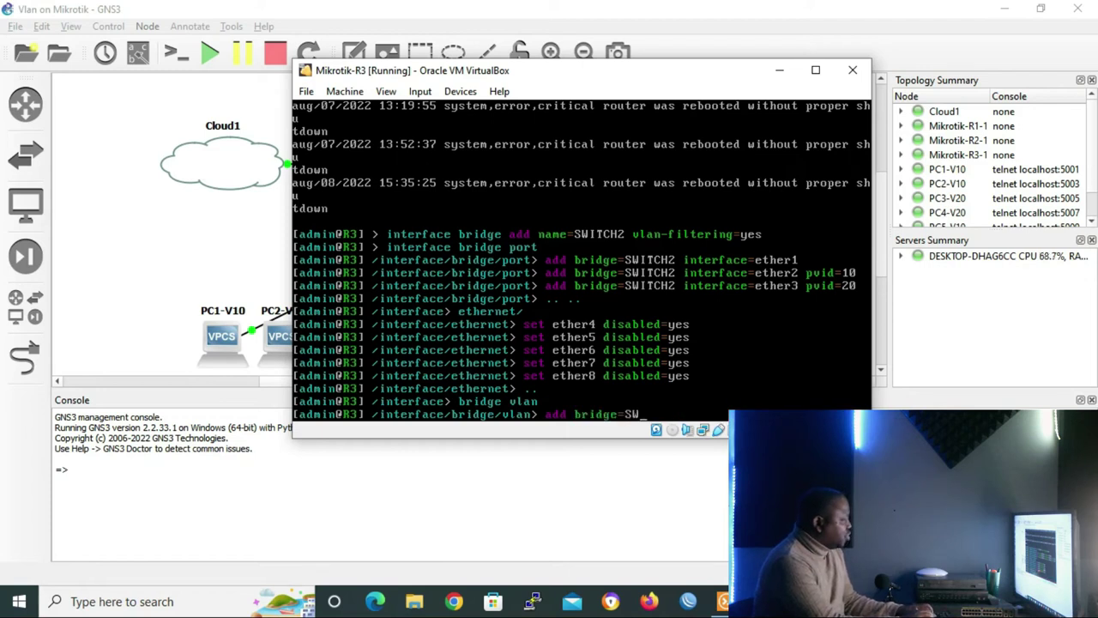
text(ITCH2 vlan-i)
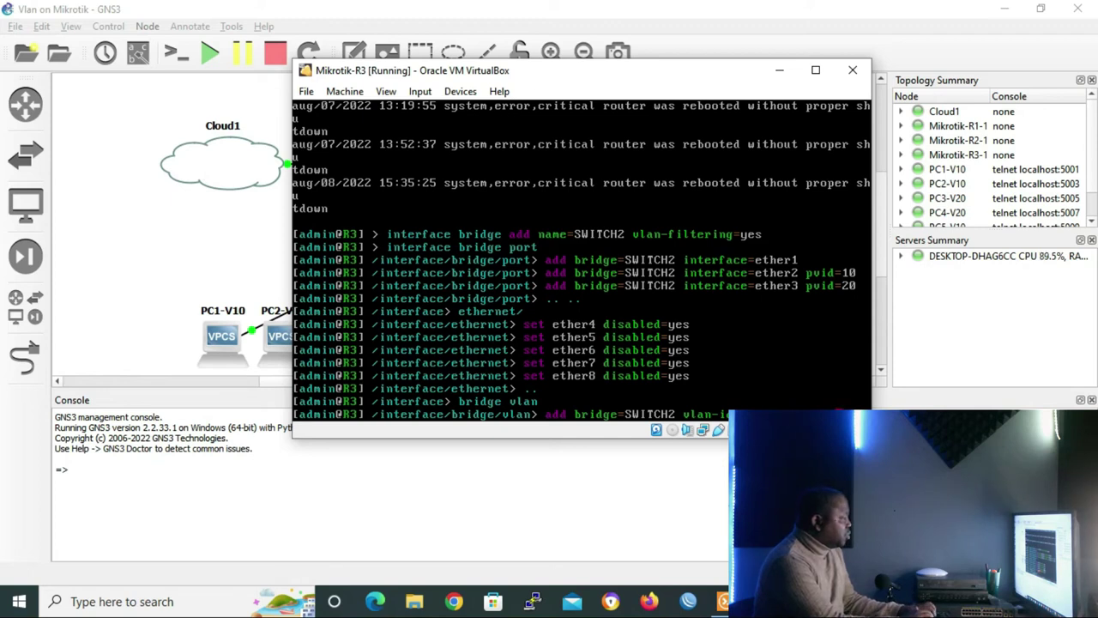
text(ged=ether2)
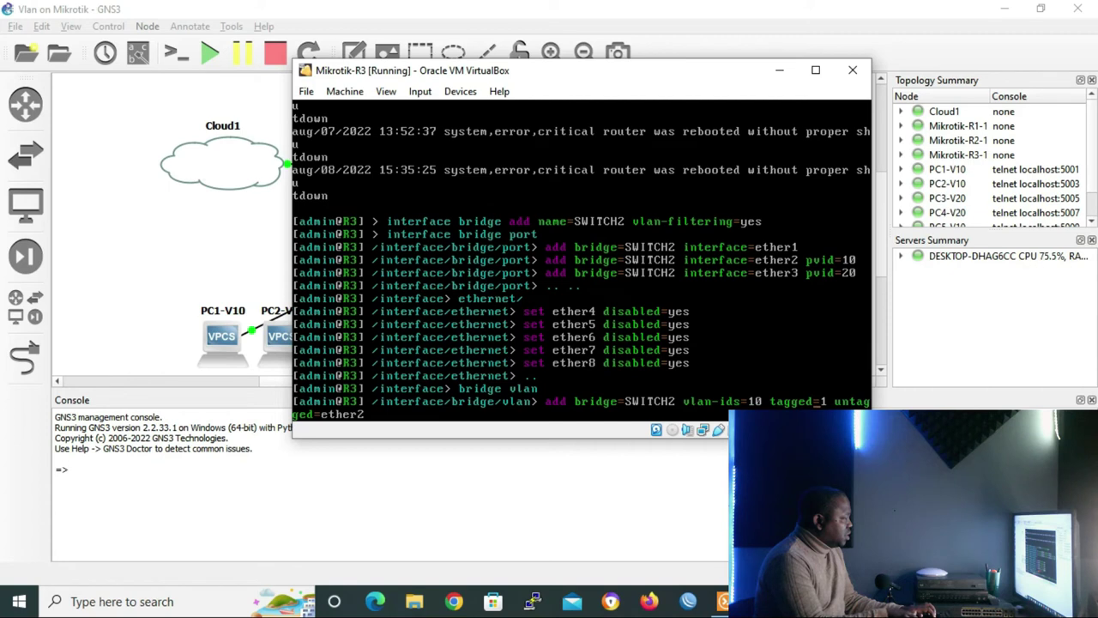
key(Left)
key(Left)
key(Left)
key(Left)
key(Left)
key(Left)
key(Left)
key(Left)
key(Left)
key(Left)
key(Left)
key(Left)
key(Left)
key(Left)
key(Left)
key(Left)
key(Left)
key(Left)
text(e)
key(BackSpace)
text(ether)
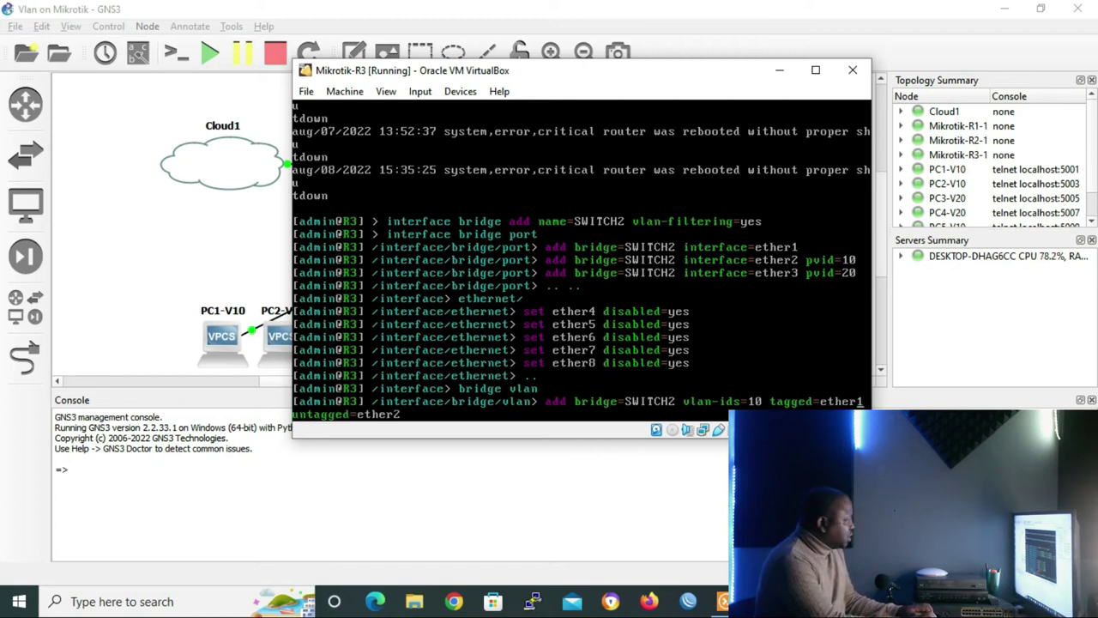
key(Return)
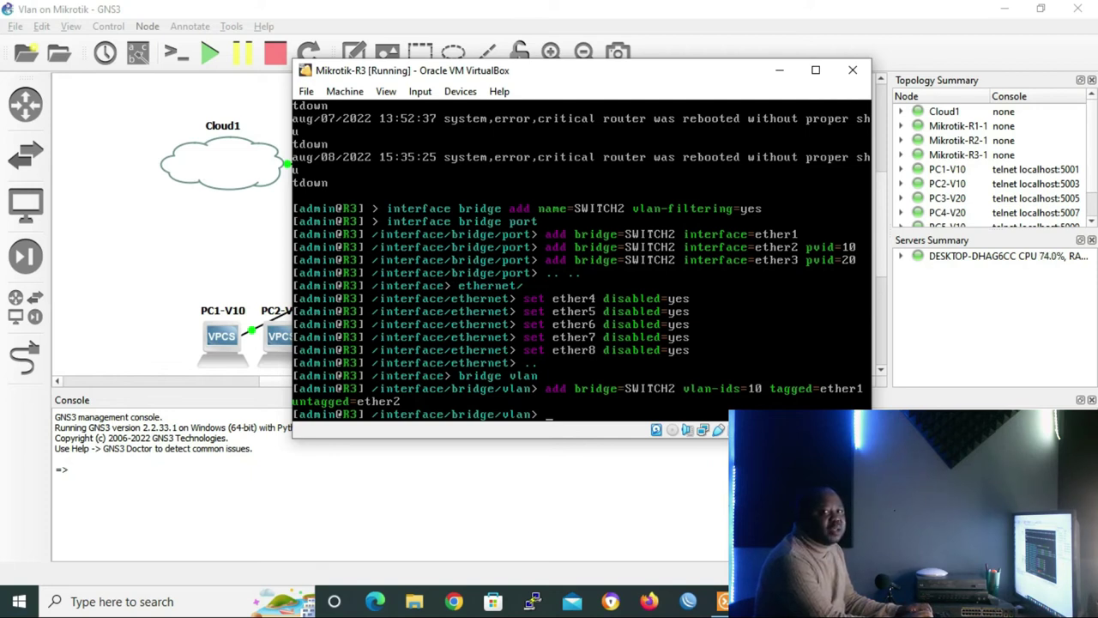
Add VLAN 20 with ether3 untagged, print the bridge VLAN table, and hide the console
key(Up)
key(Left)
key(Left)
key(Left)
key(Left)
key(Left)
key(Left)
key(Left)
key(Left)
key(Left)
key(Left)
key(Left)
key(Left)
key(Left)
key(Left)
key(Left)
key(Left)
key(Left)
key(Left)
key(Left)
key(Left)
key(BackSpace)
text(2)
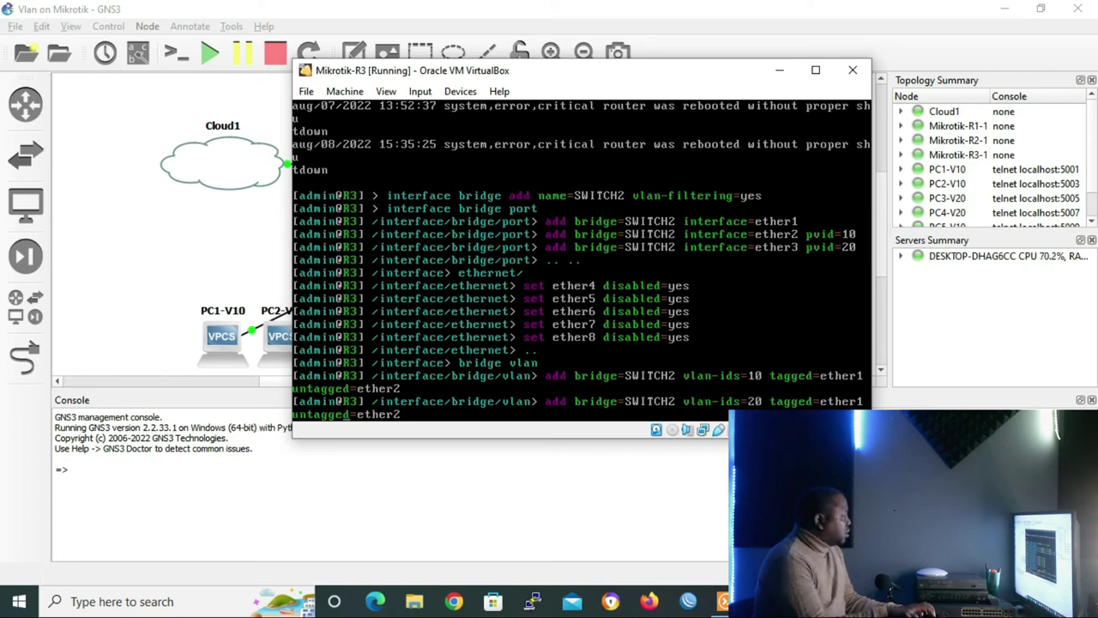
key(End)
key(BackSpace)
text(3)
key(Return)
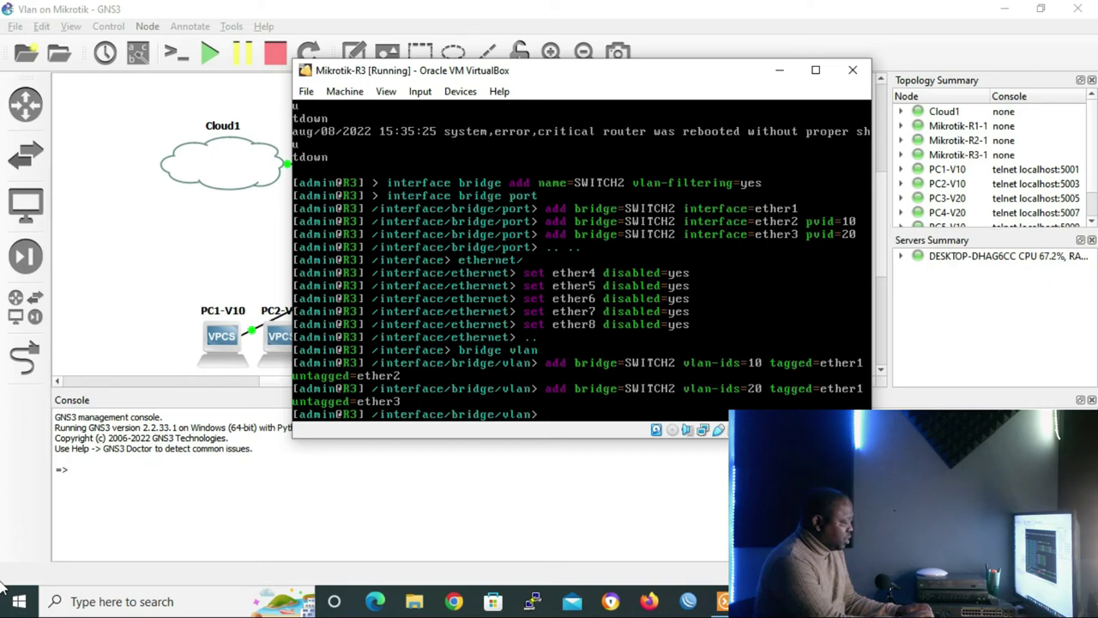
text(print)
key(Return)
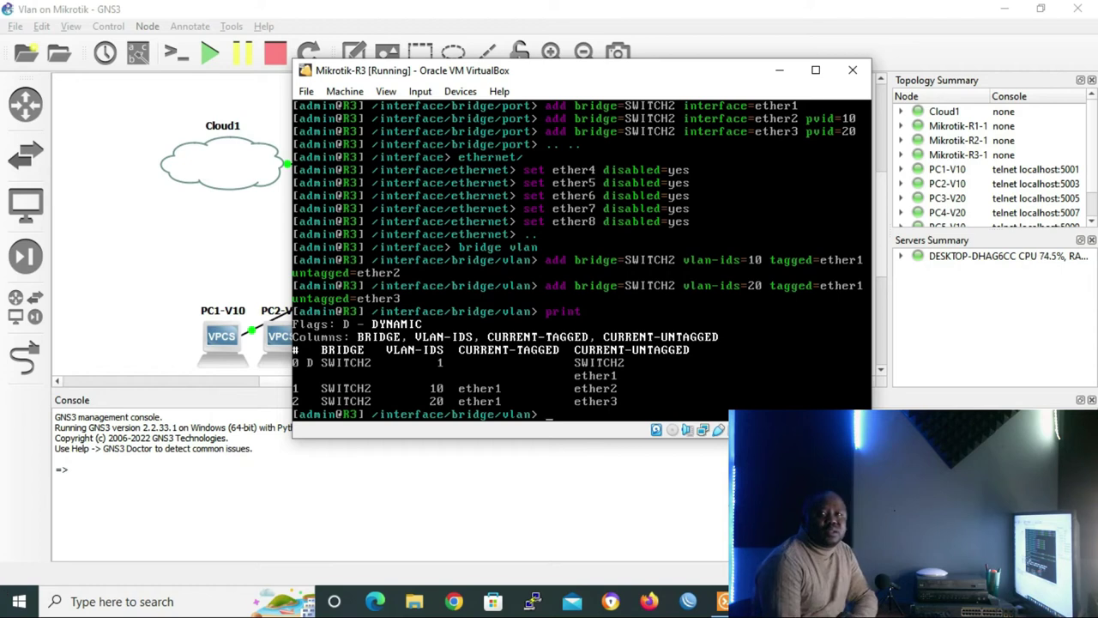
click(777, 74)
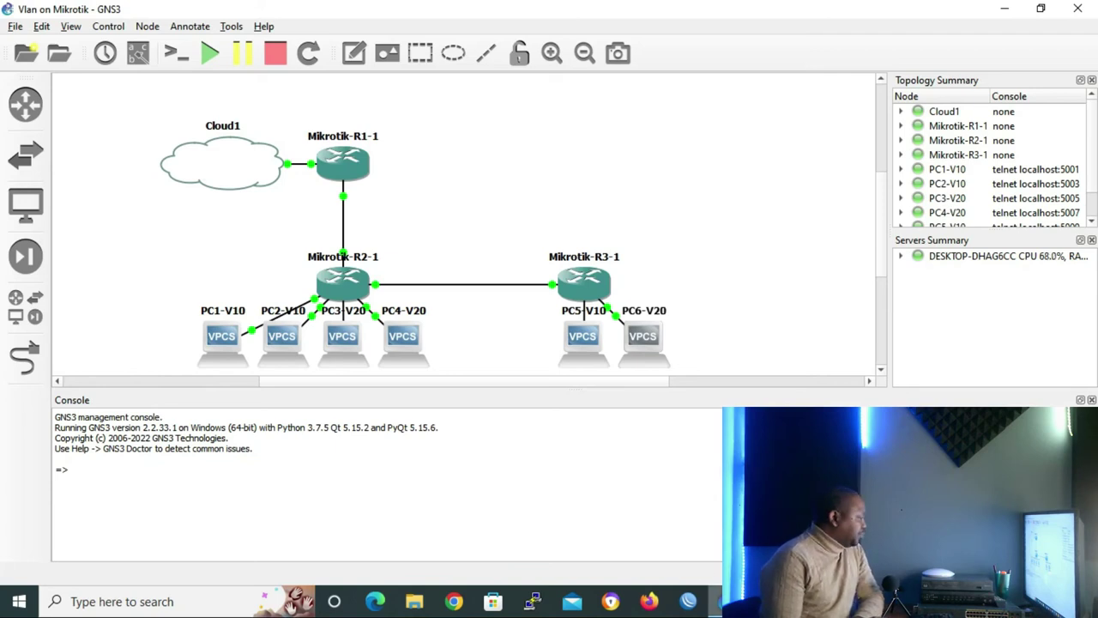
Switch back to the Solar-PuTTY window showing the PC1-V10 session
key(alt+Tab)
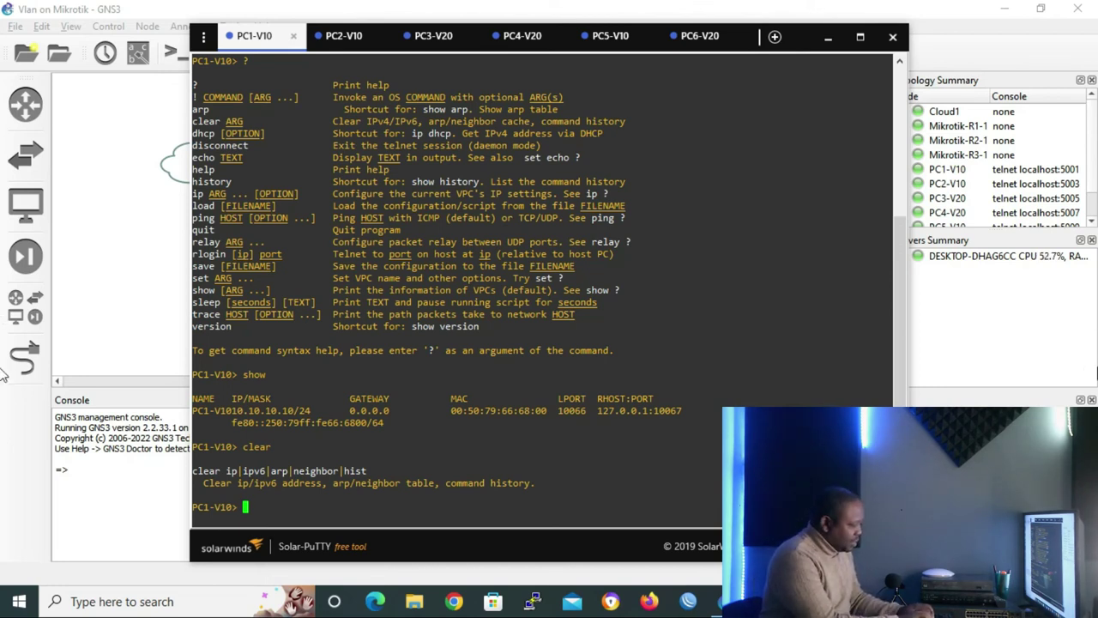
Ping 10.10.10.20 from PC1-V10, retrying in lowercase after an uppercase PING attempt
text(PING 10.10.10)
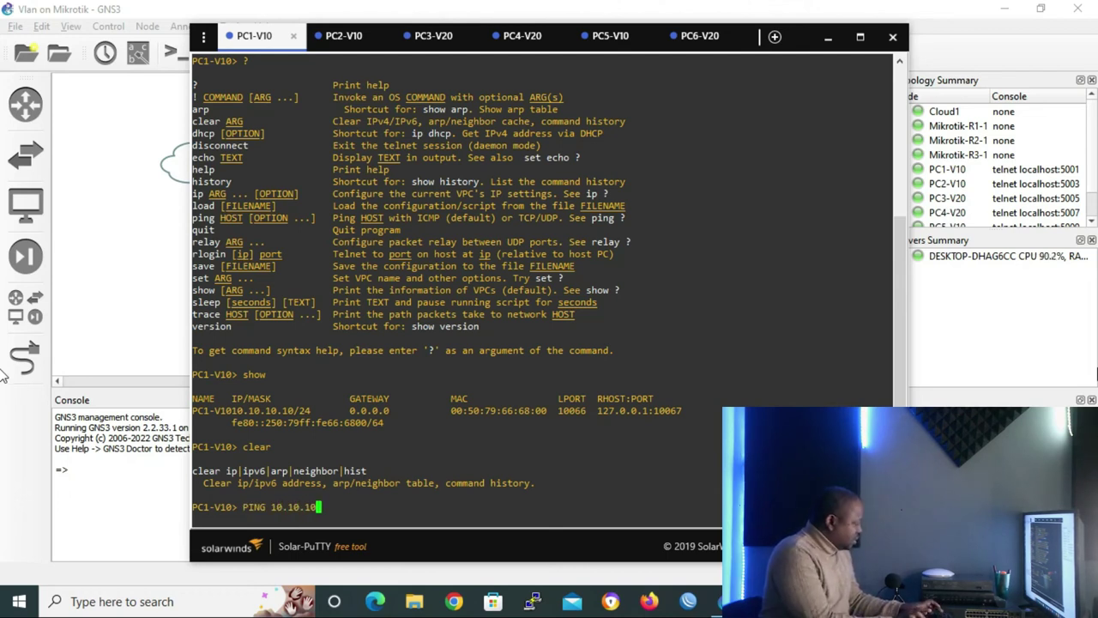
text(.20)
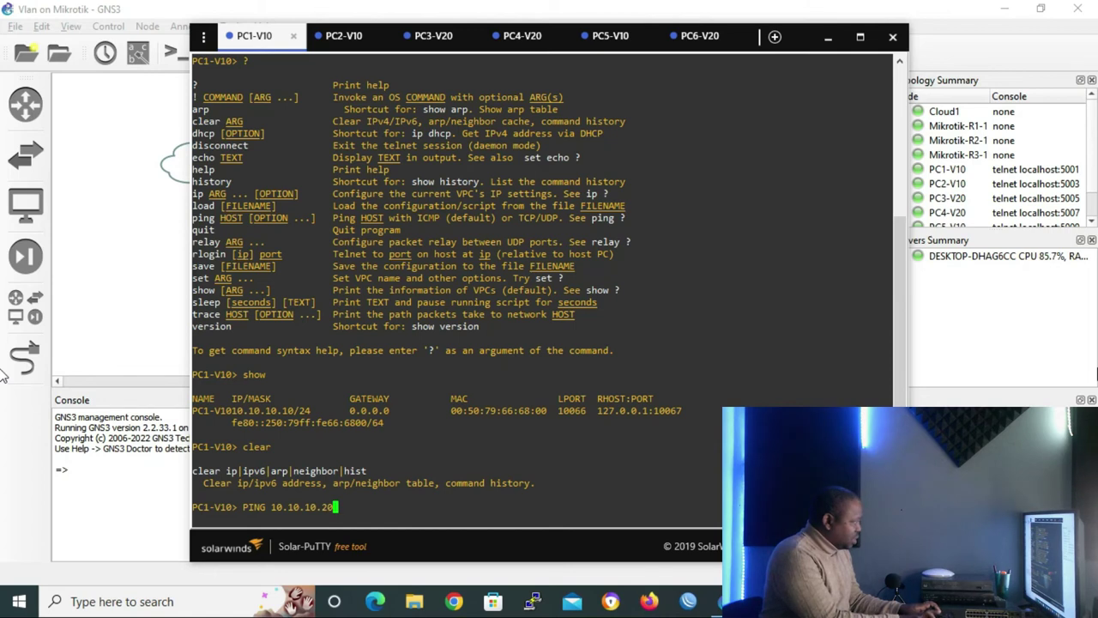
key(Return)
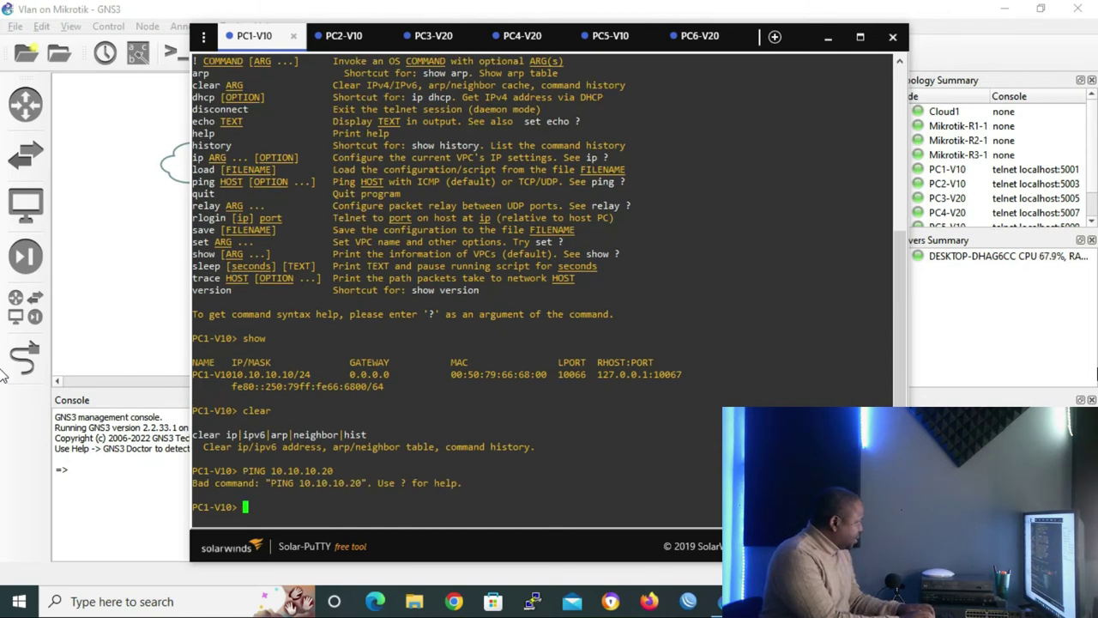
text(ping )
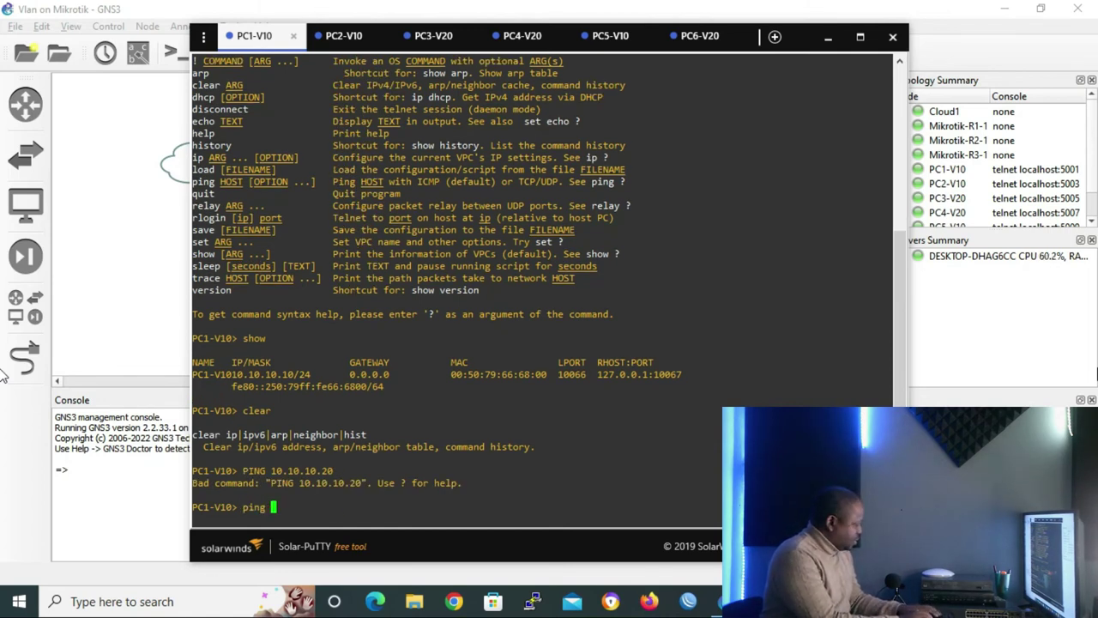
text(10.1)
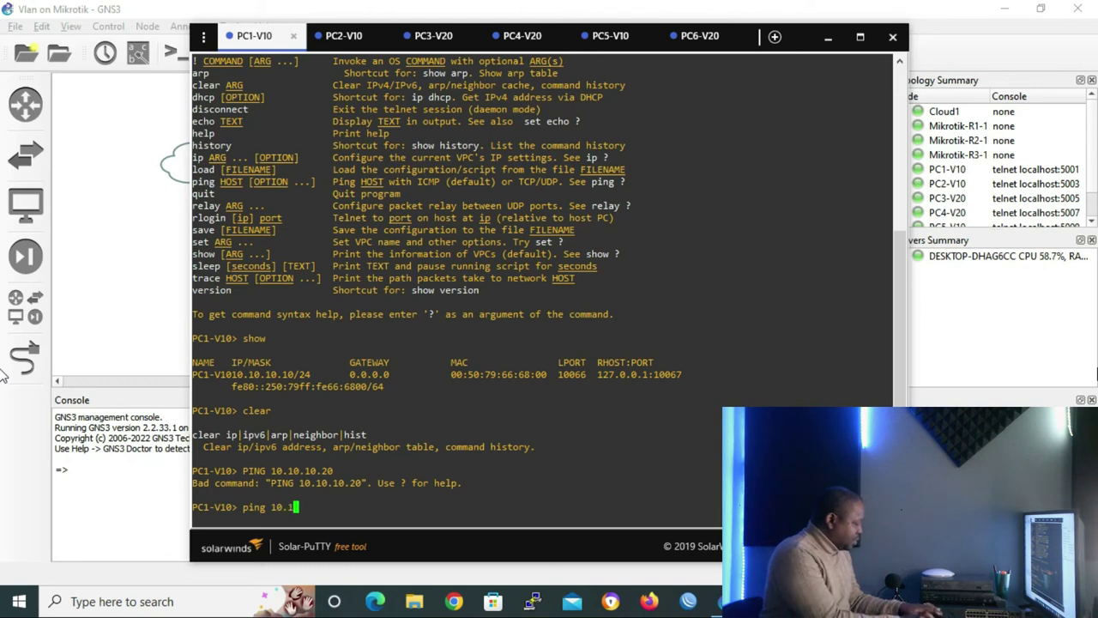
text(0.10.20)
key(Return)
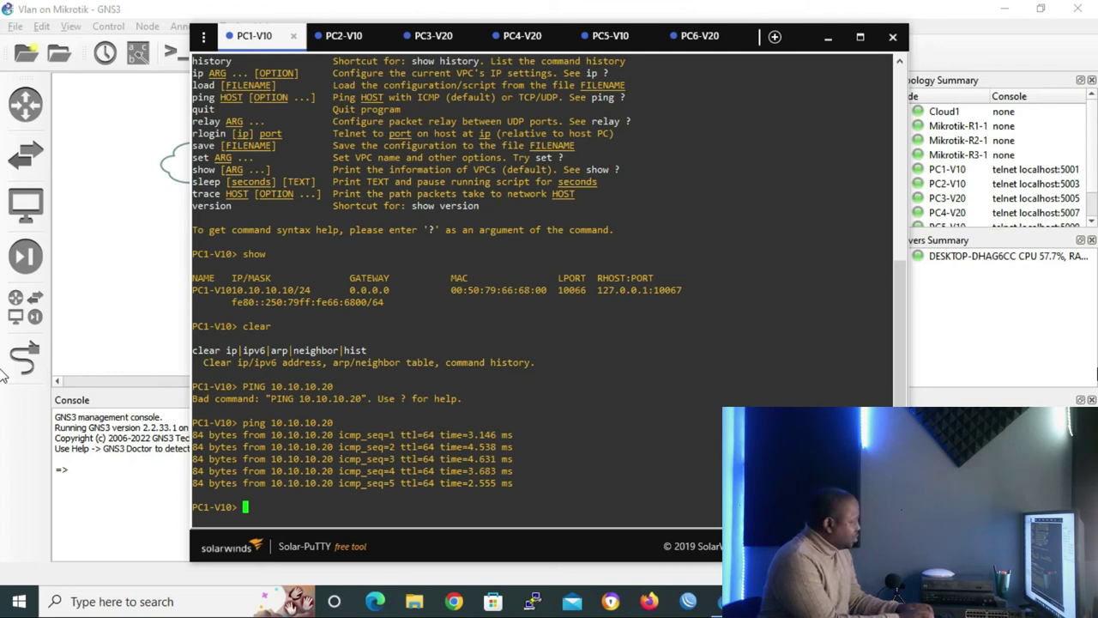
Ping 10.10.10.30, then edit the command to target 10.10.20.10
key(Up)
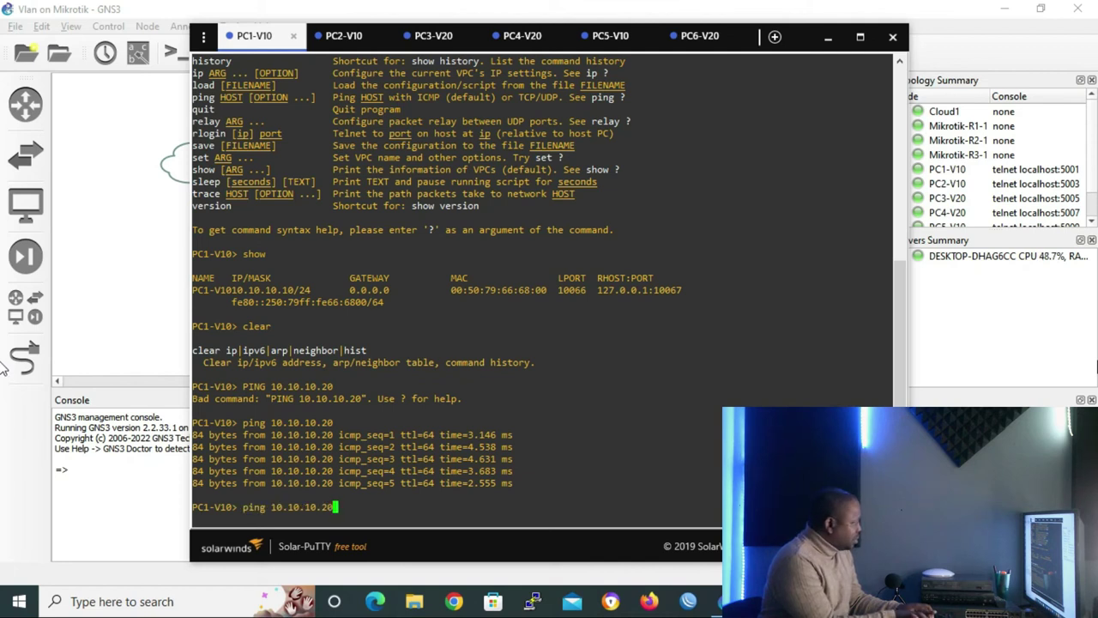
key(BackSpace)
key(BackSpace)
text(30)
key(Return)
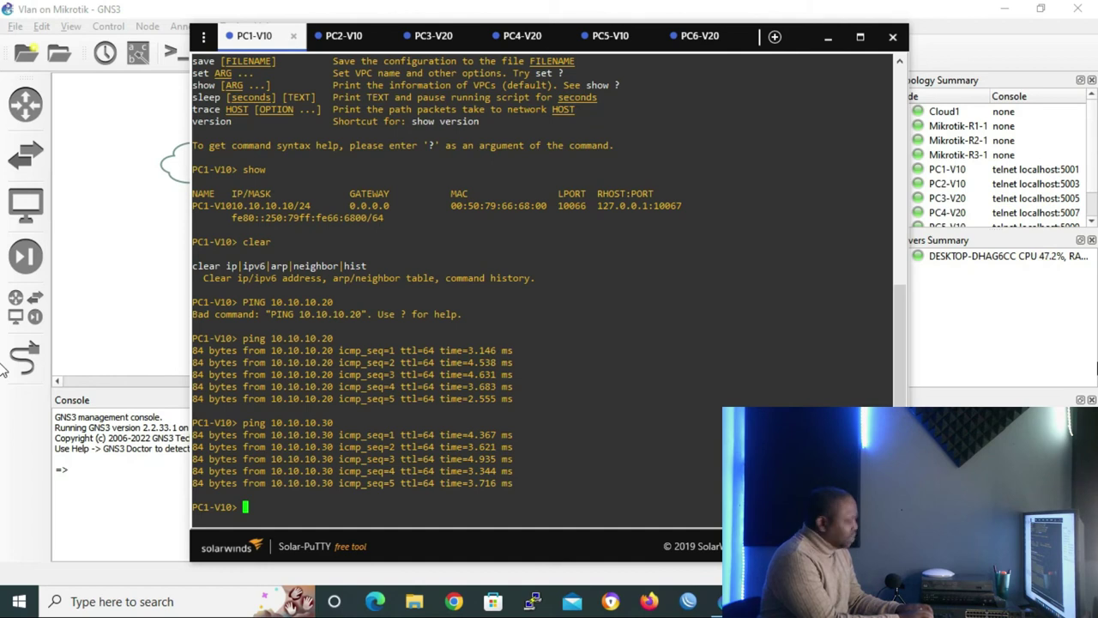
key(Up)
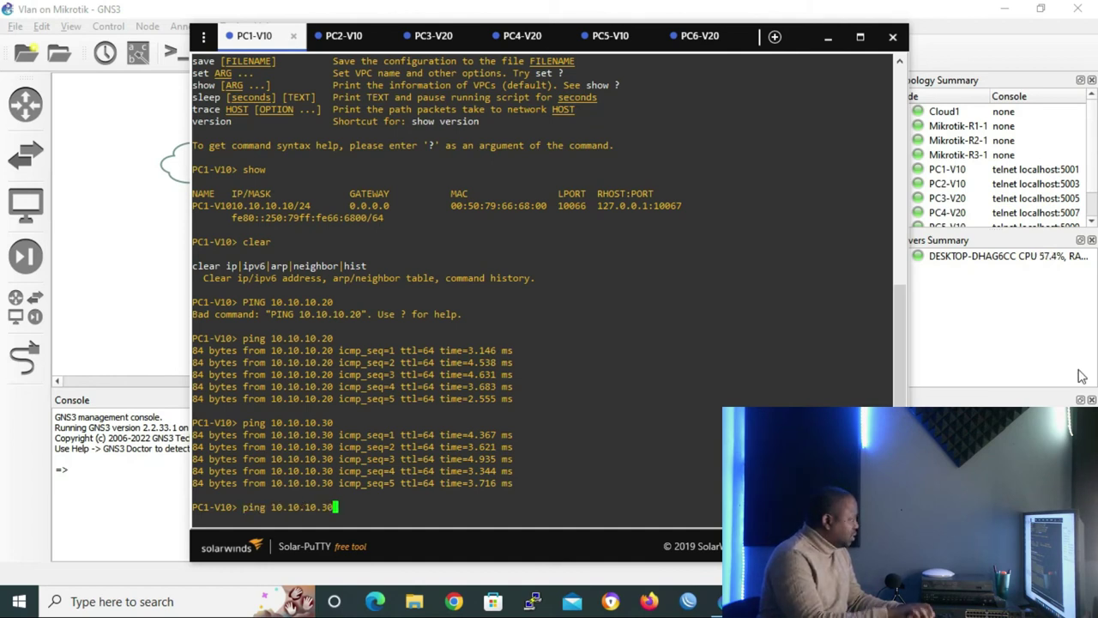
key(BackSpace)
key(BackSpace)
key(BackSpace)
key(BackSpace)
key(BackSpace)
text(2)
text(0.)
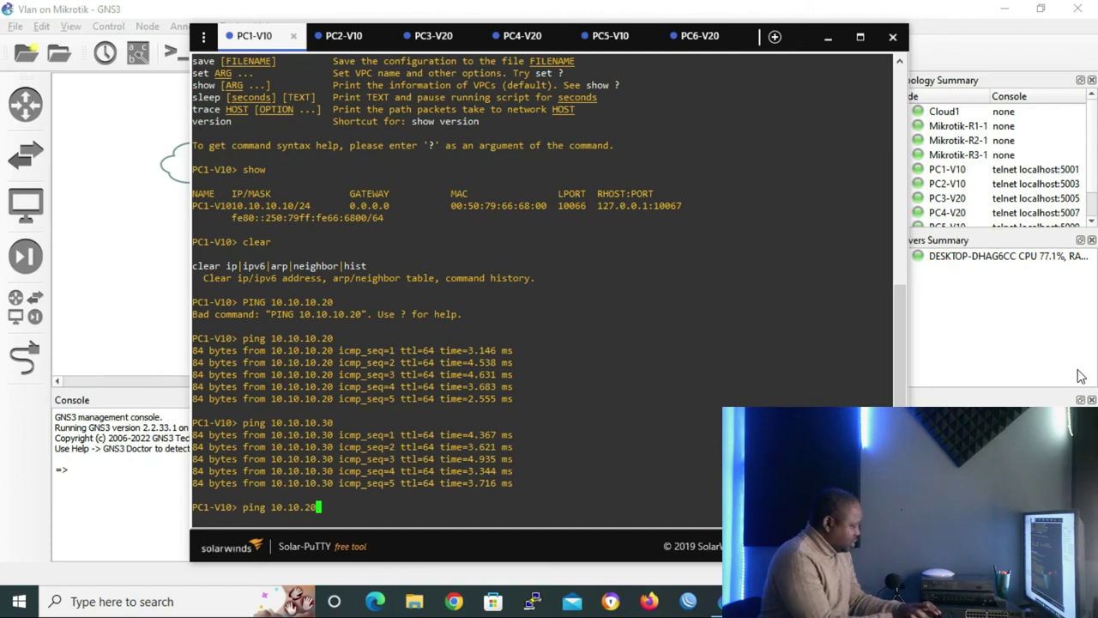
text(10)
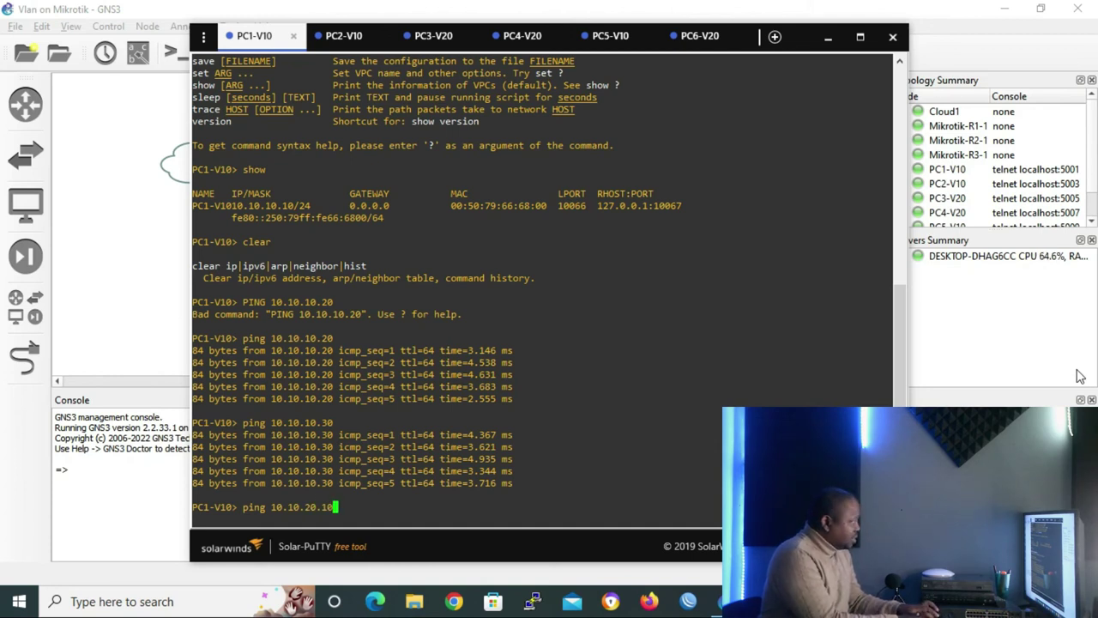
Ping 10.10.20.10 and 10.10.20.30 from PC1-V10 (No gateway found), then switch to PC3-V20
key(Return)
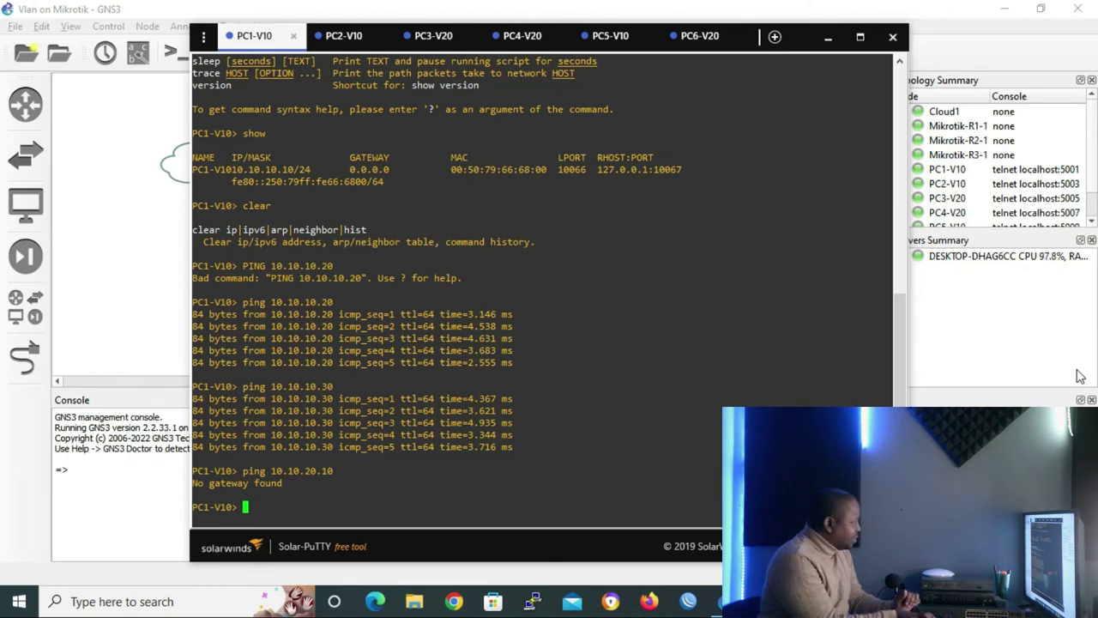
key(Up)
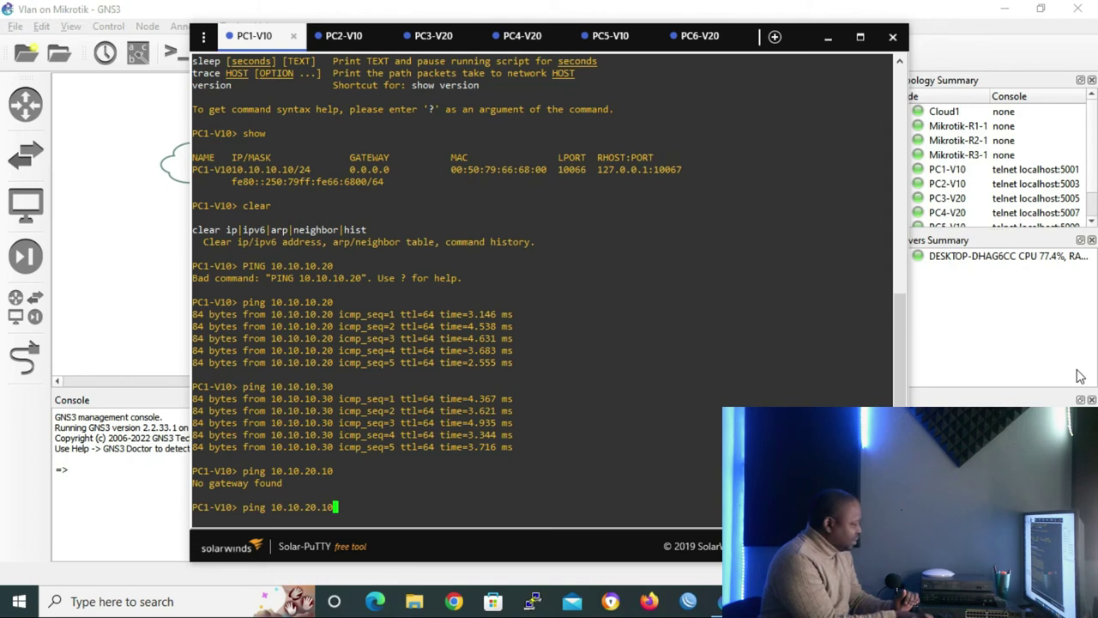
key(BackSpace)
key(BackSpace)
text(30)
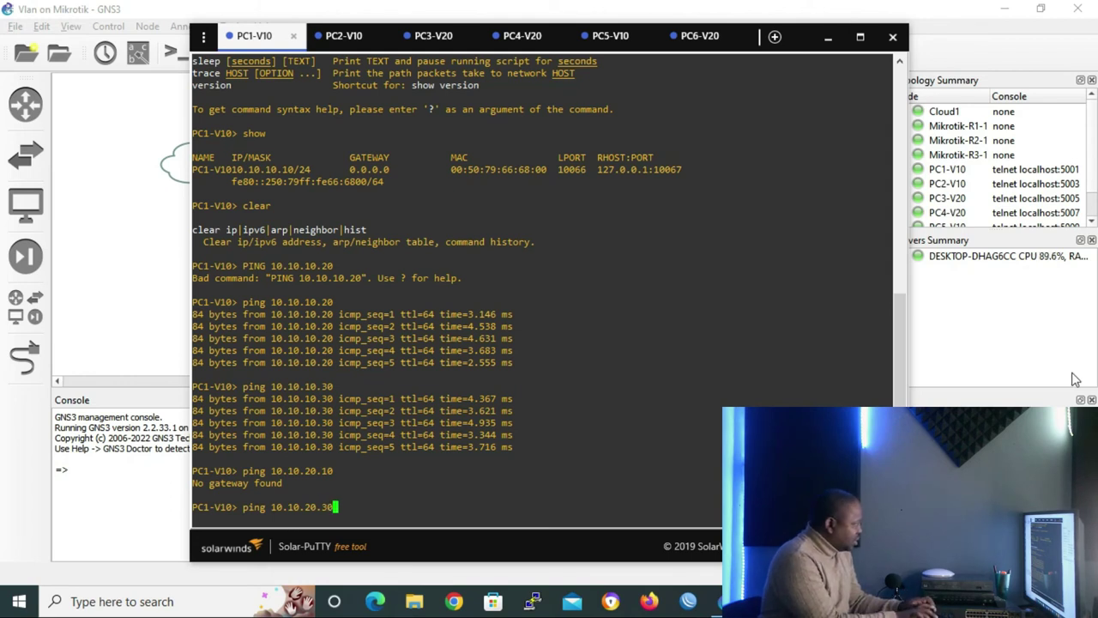
key(Return)
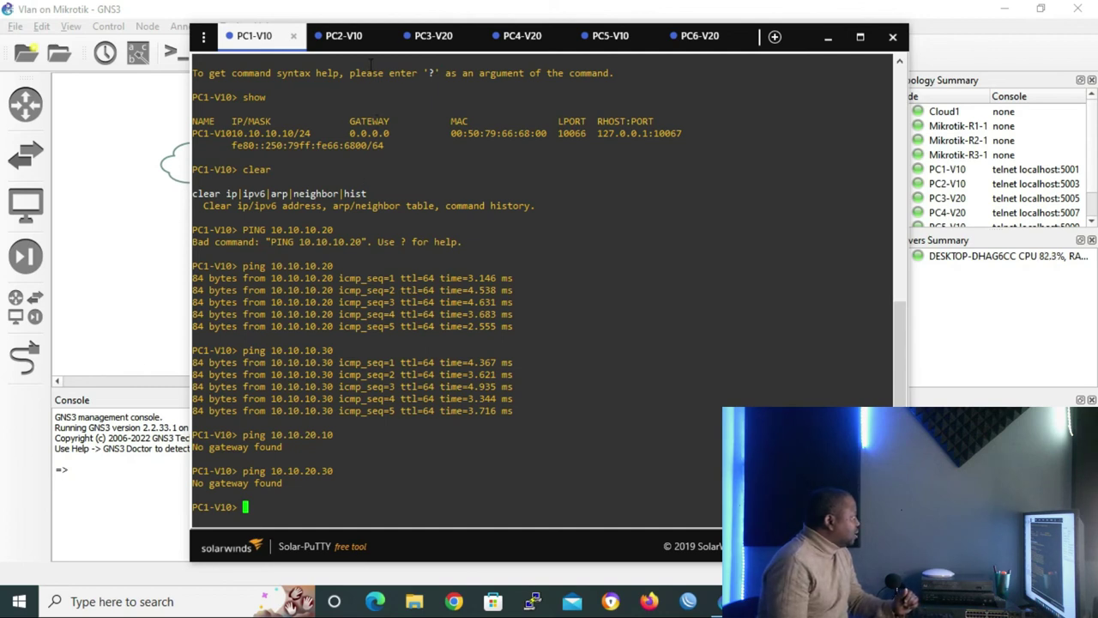
click(433, 36)
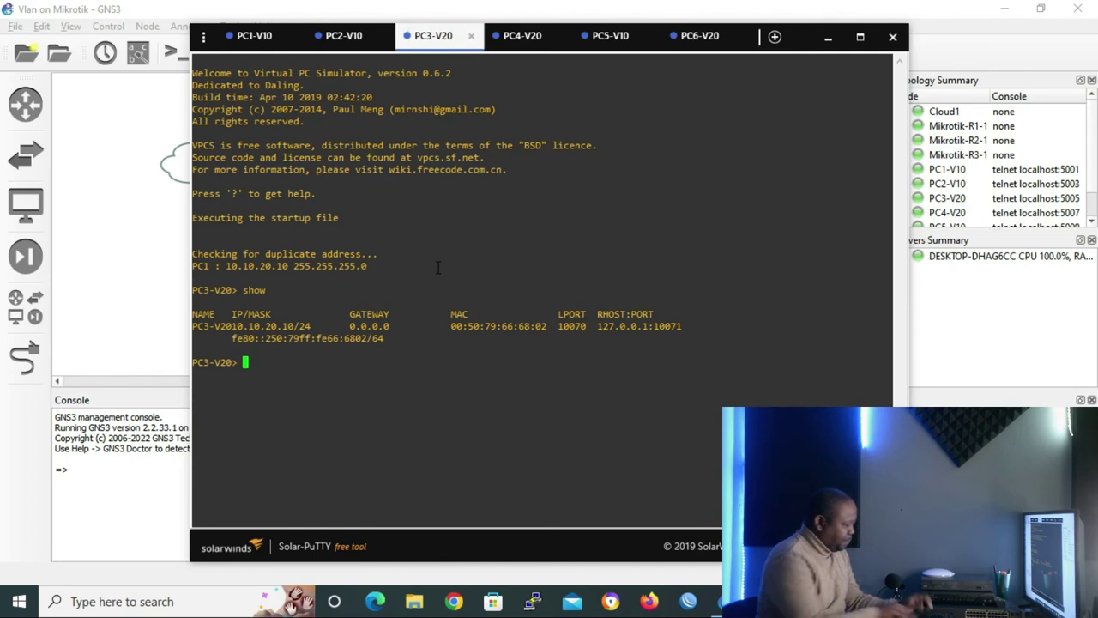
From PC3-V20, ping 10.10.20.20 and 10.10.20.30 (replies) and 10.10.10.10 (no gateway found)
text(p)
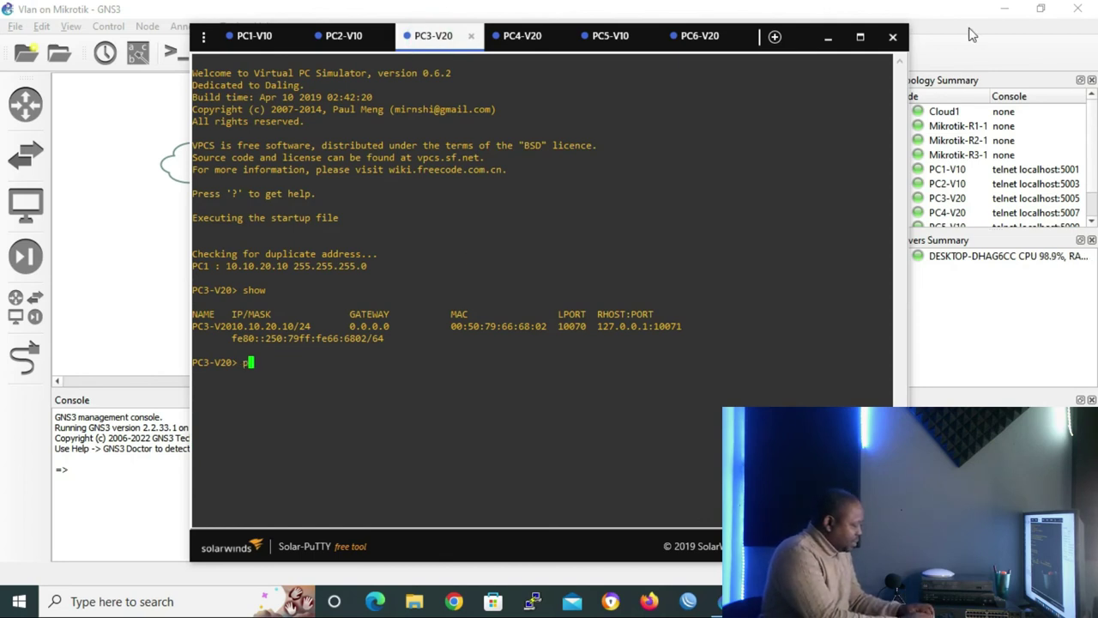
text(ing 10.10)
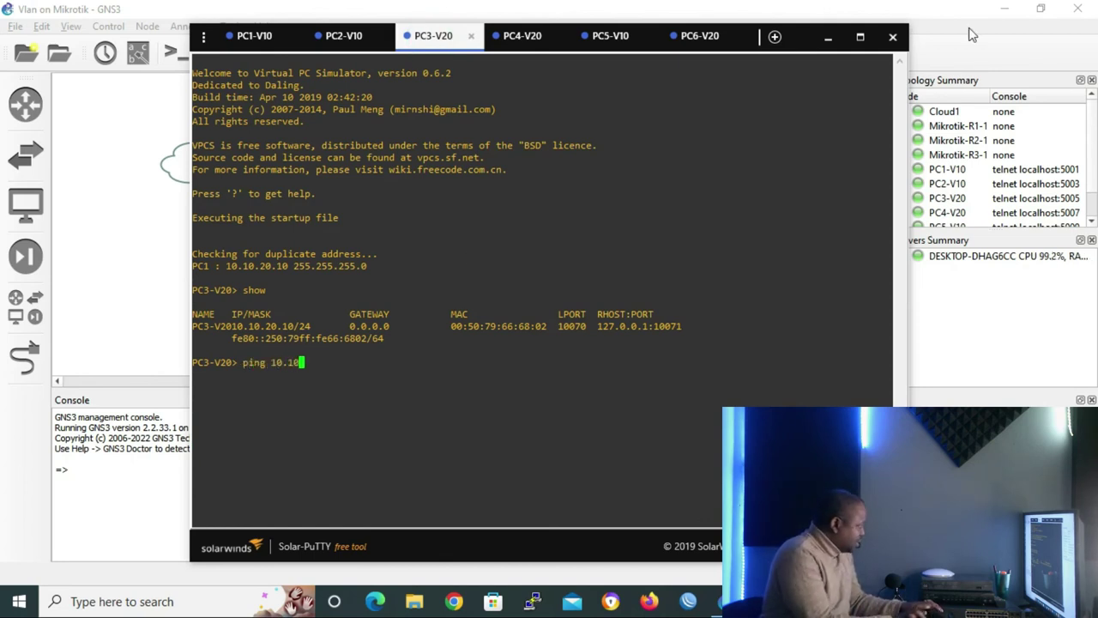
text(.)
text(2)
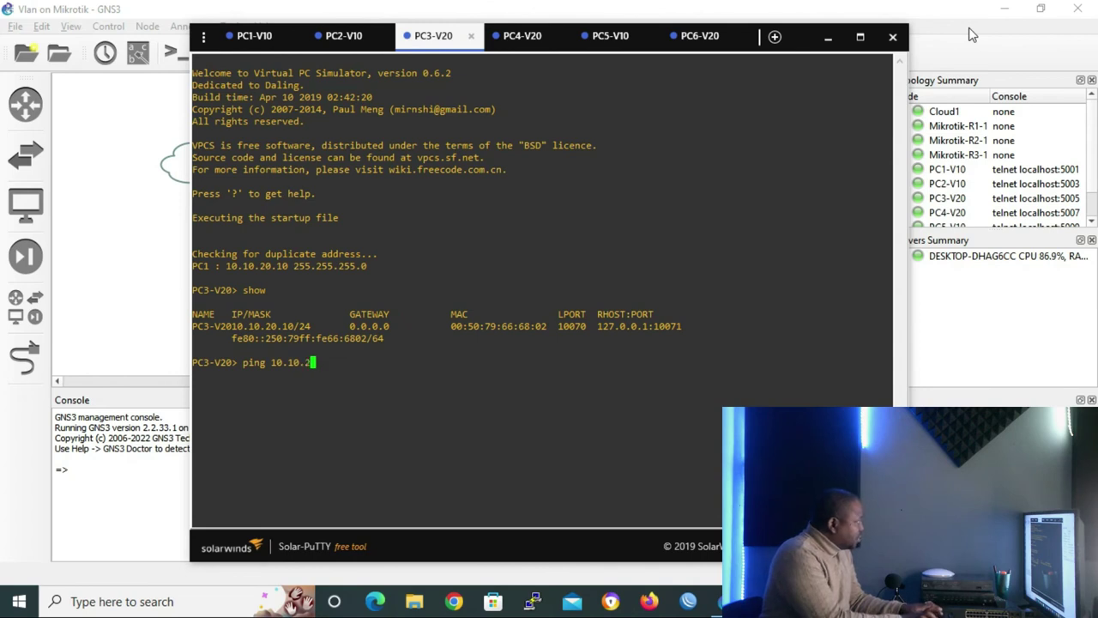
text(0.20)
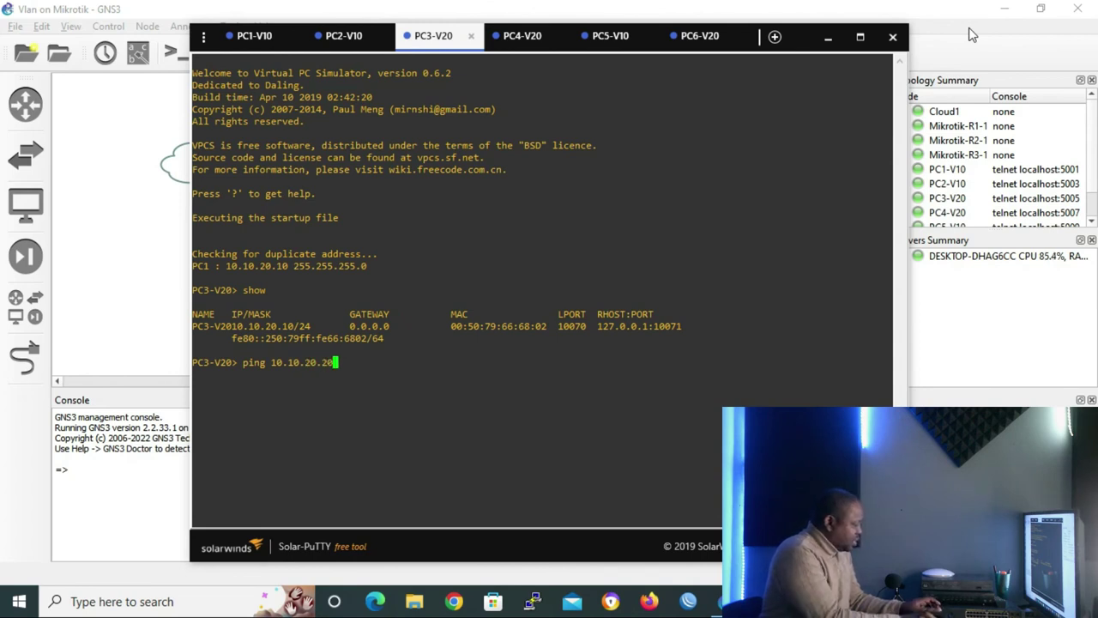
key(Return)
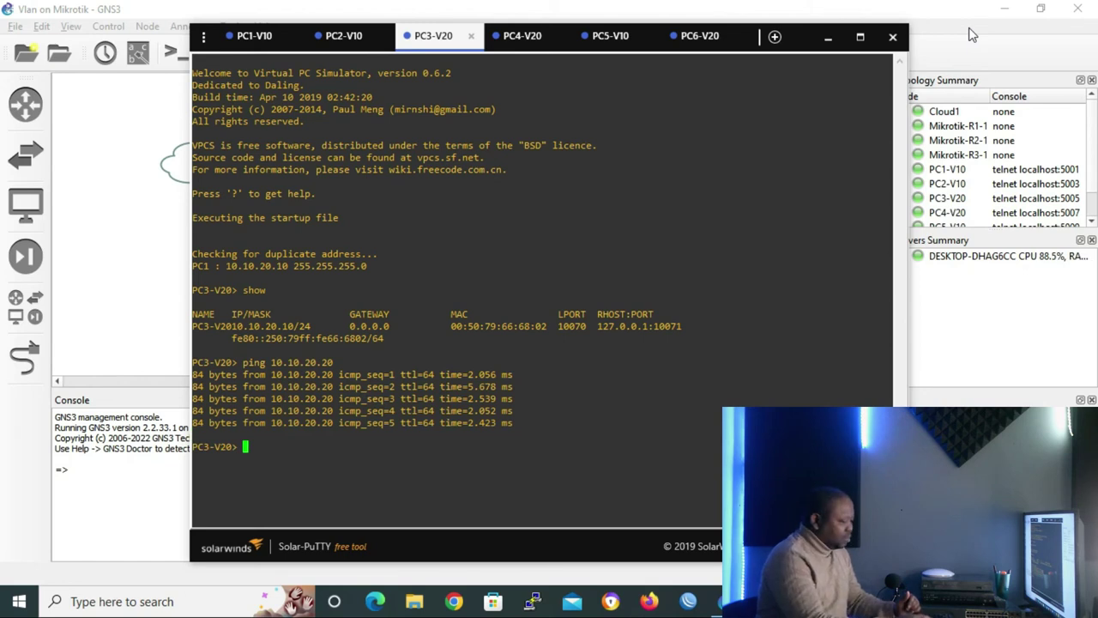
key(Up)
key(BackSpace)
key(BackSpace)
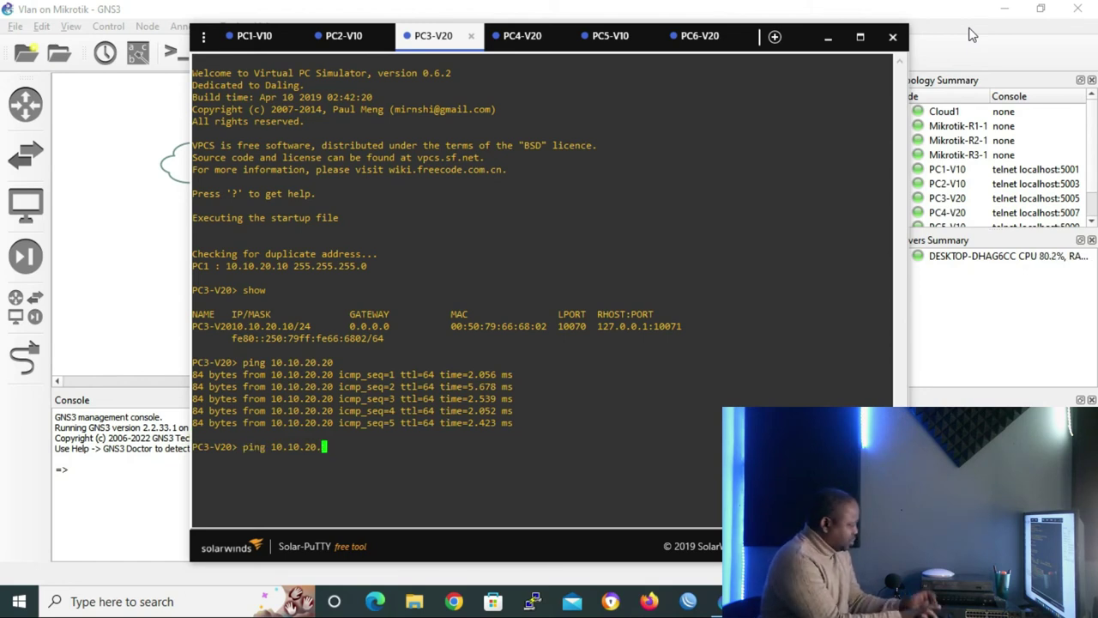
text(30)
key(Return)
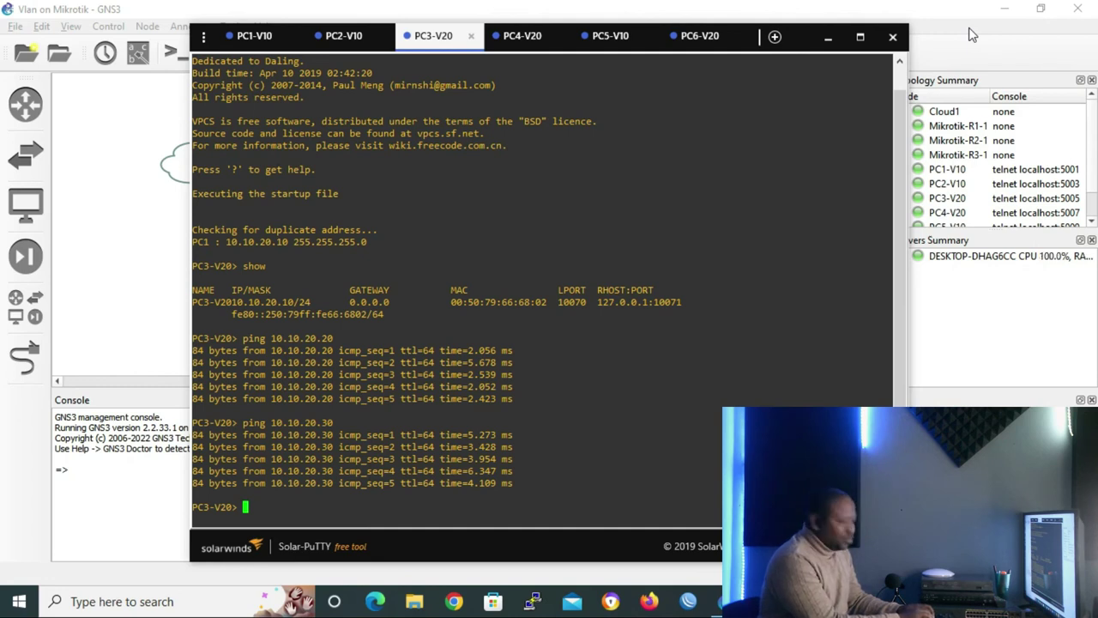
text(ping 10.10.10)
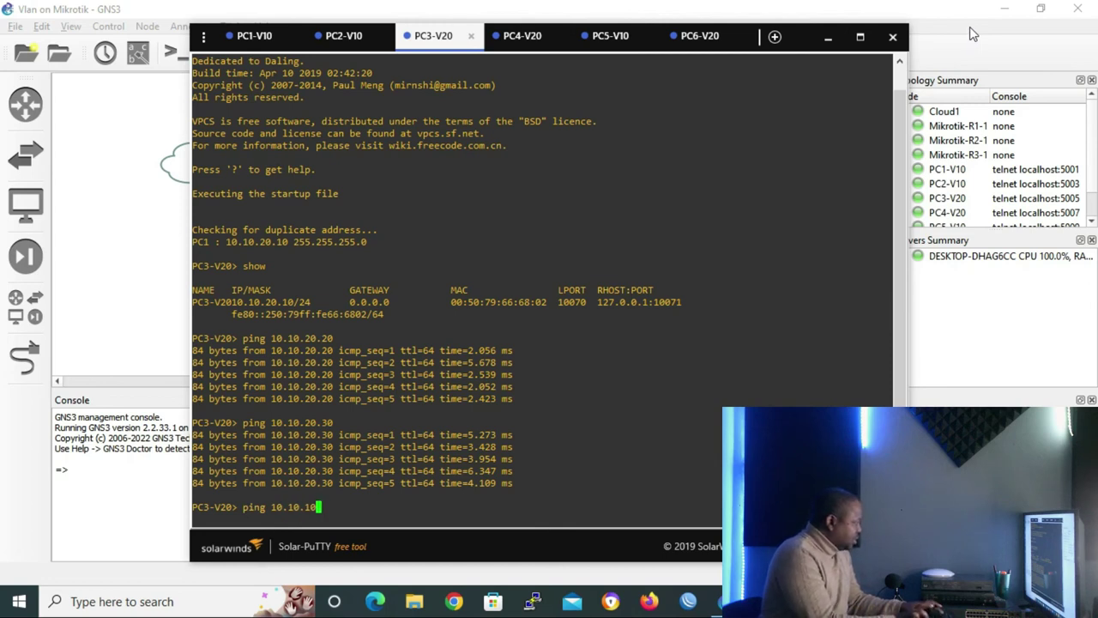
text(.10)
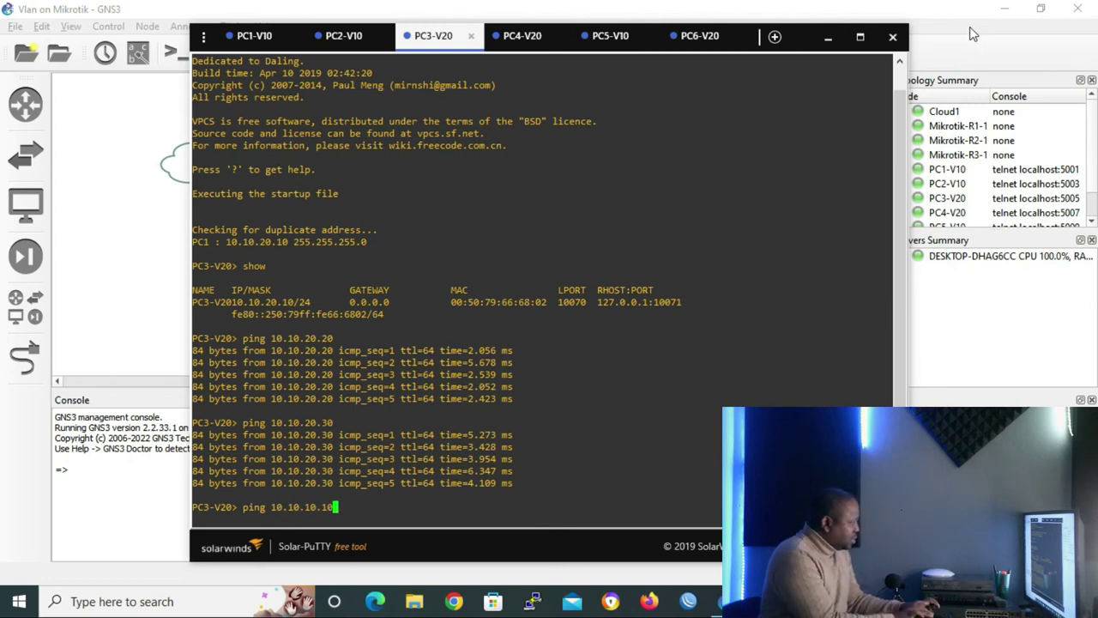
key(Return)
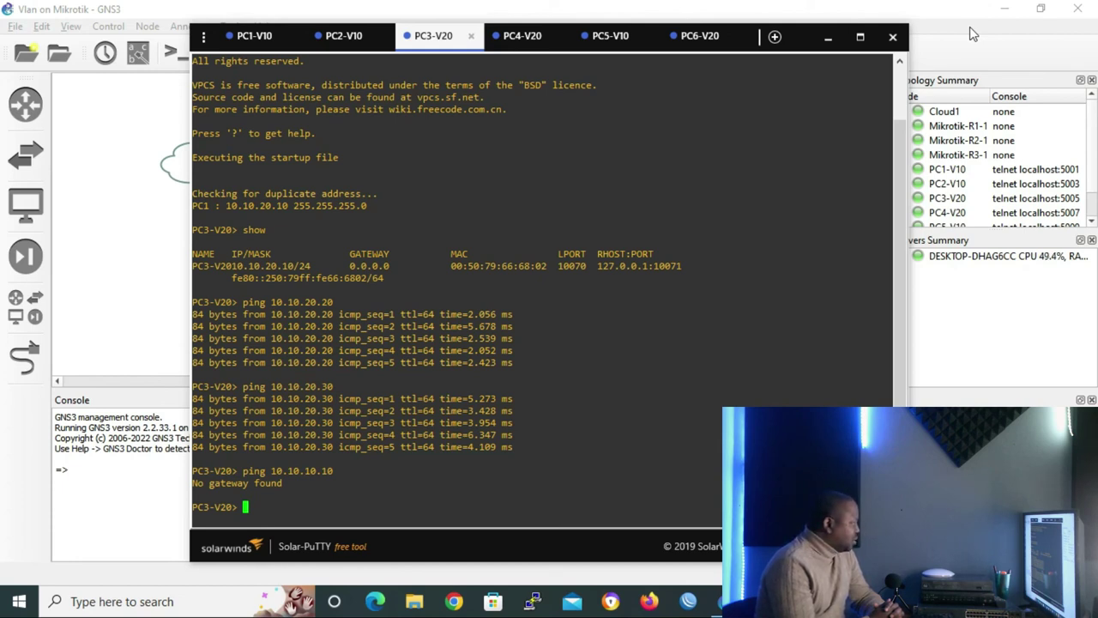
Set PC3's address to 10.10.10.40/24 and save its configuration
text(i)
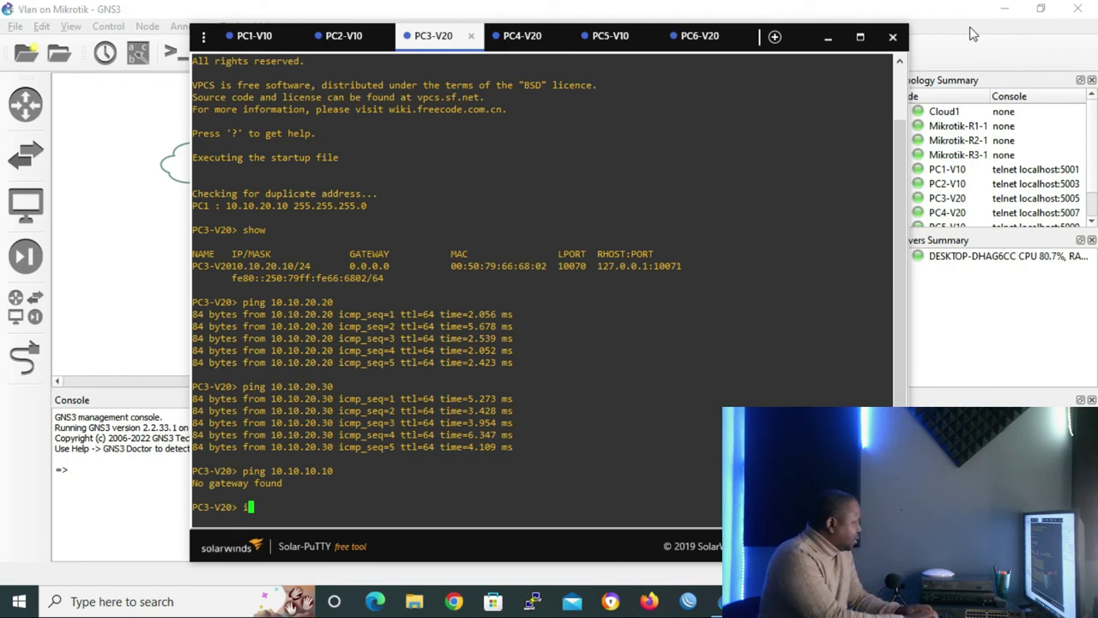
text(p 10.1)
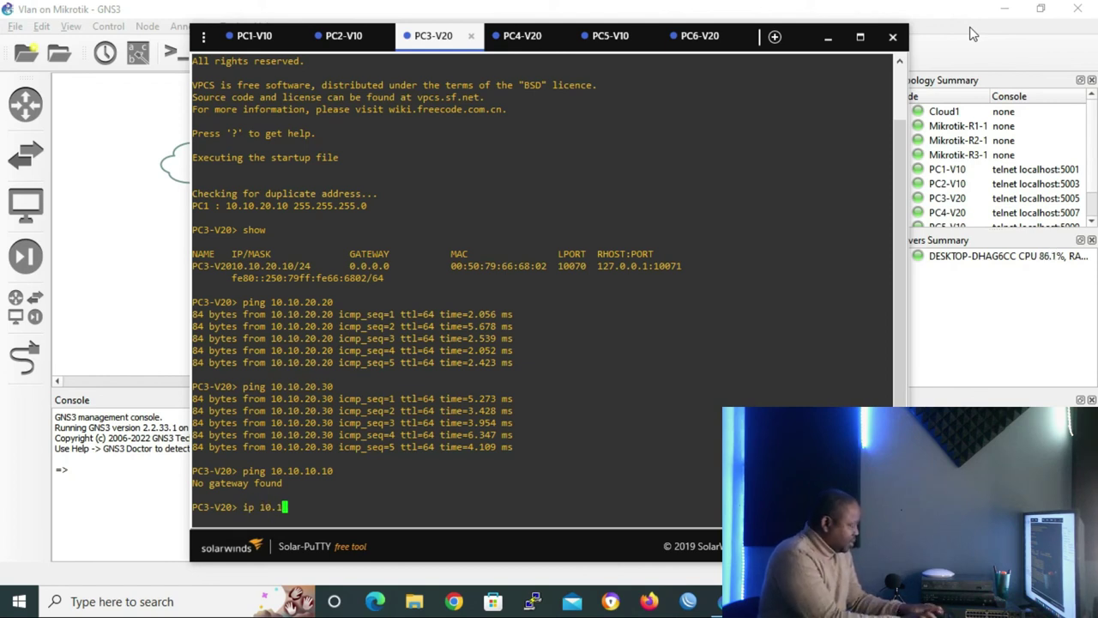
text(0.10)
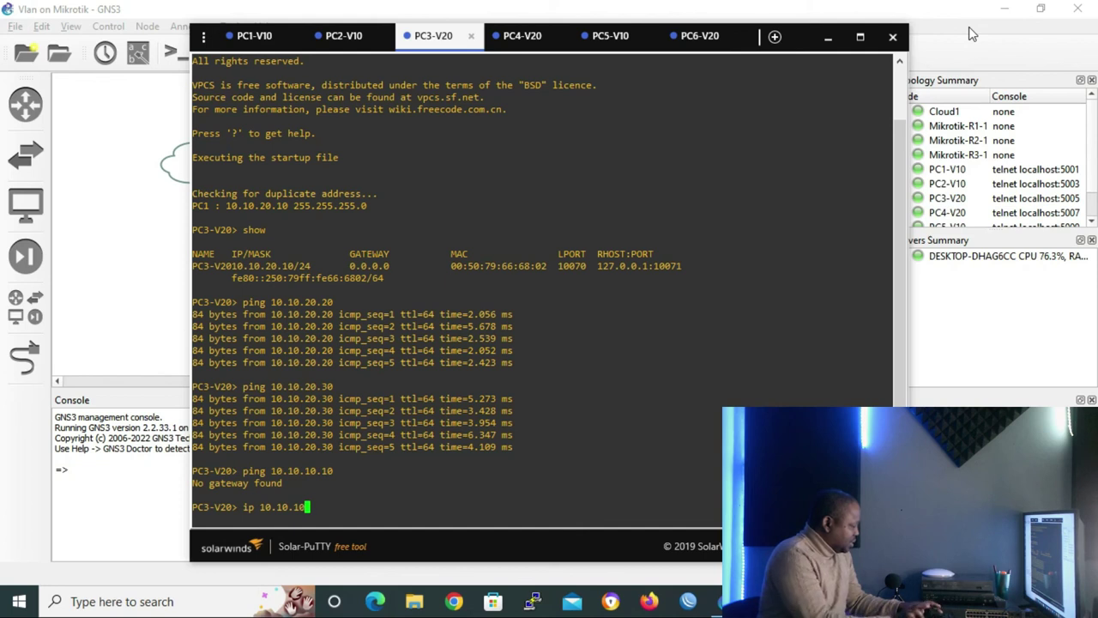
text(.40/24)
key(Return)
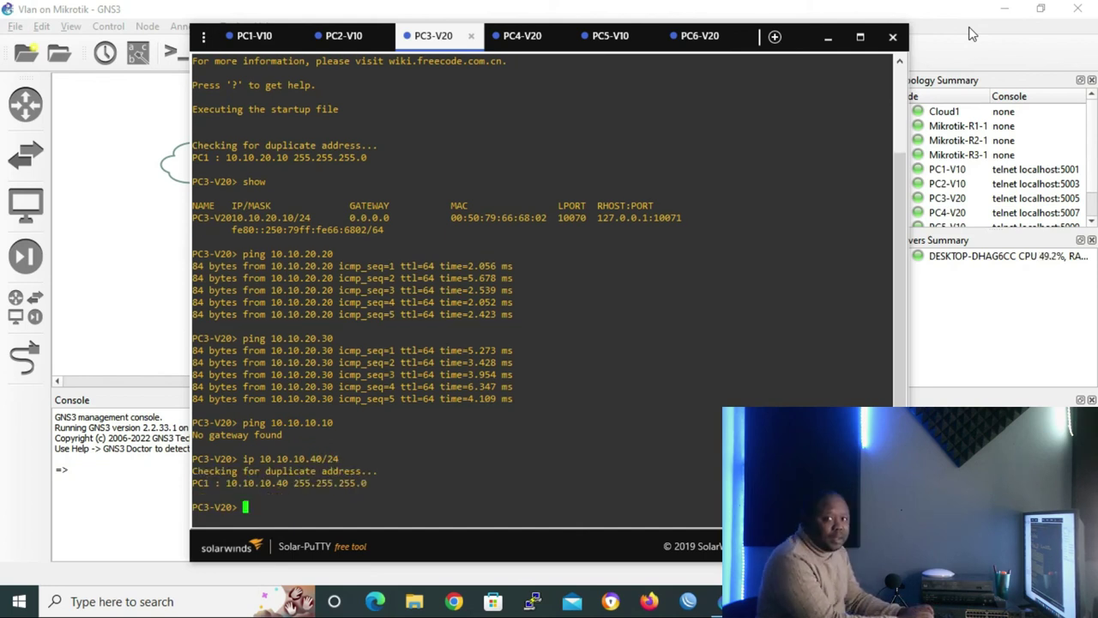
text(save)
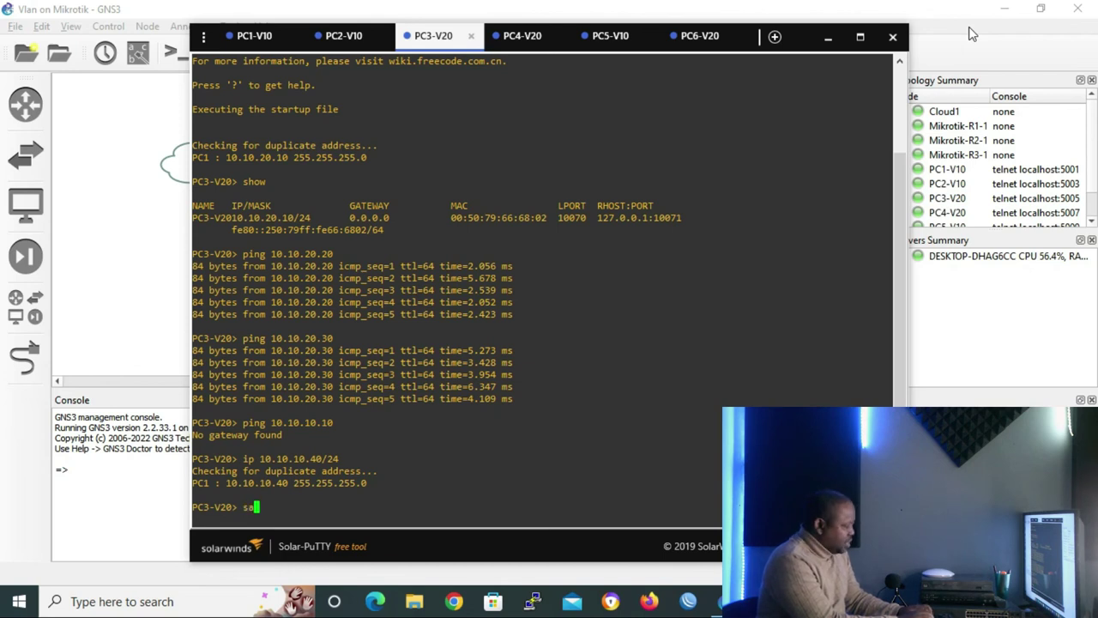
key(Return)
Ping 10.10.10.10 (not reachable) and 10.10.20.20 (no gateway found) from PC3
text(ping 1)
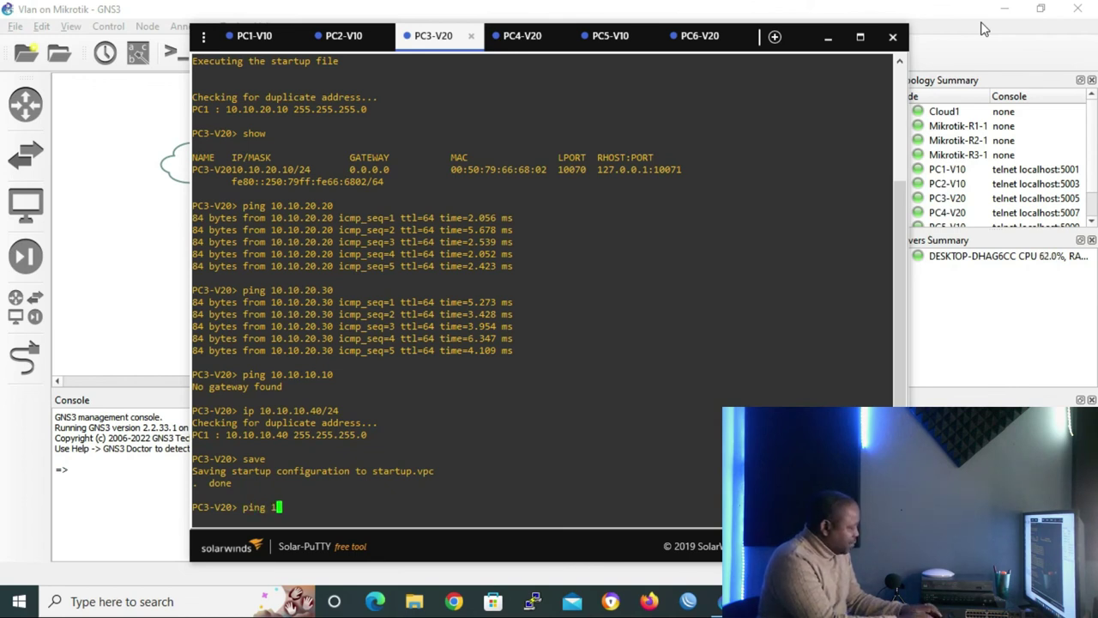
text(0.10)
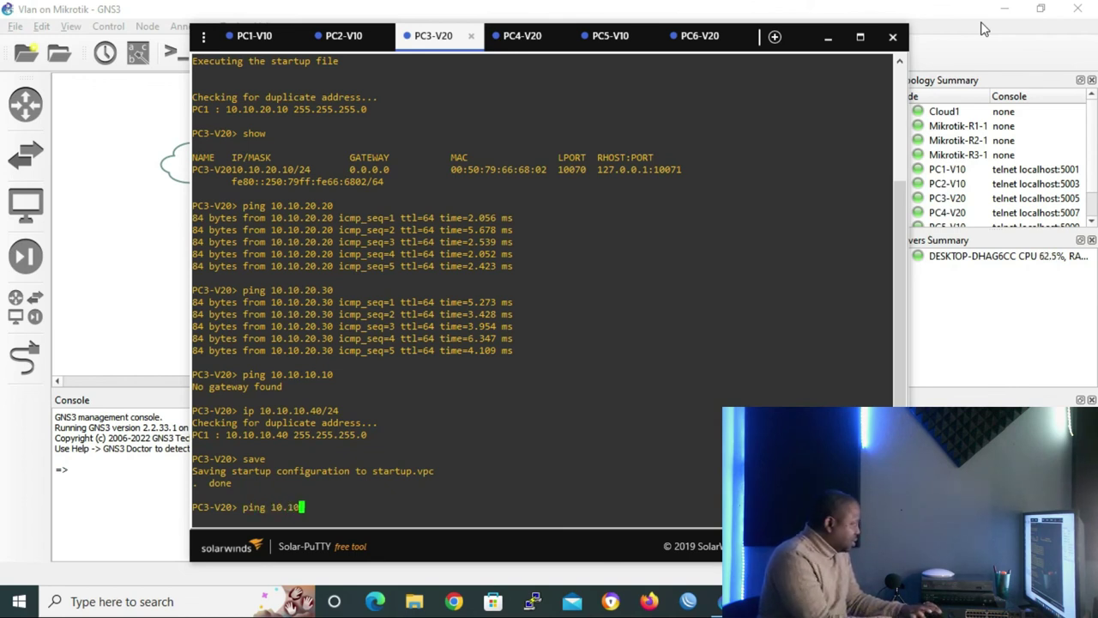
text(.10.10)
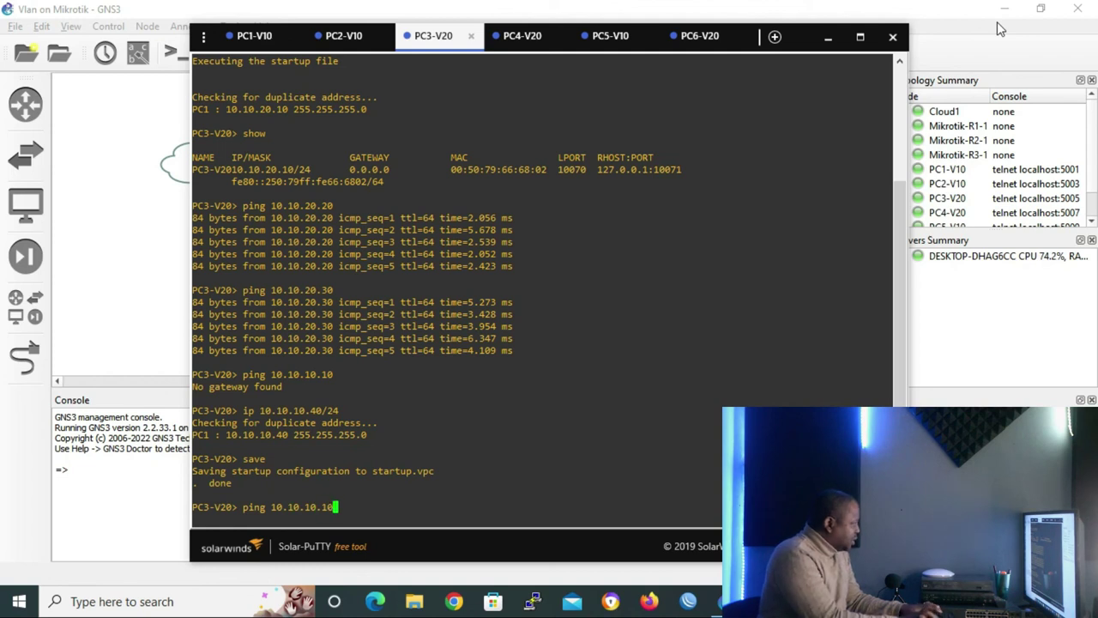
key(Return)
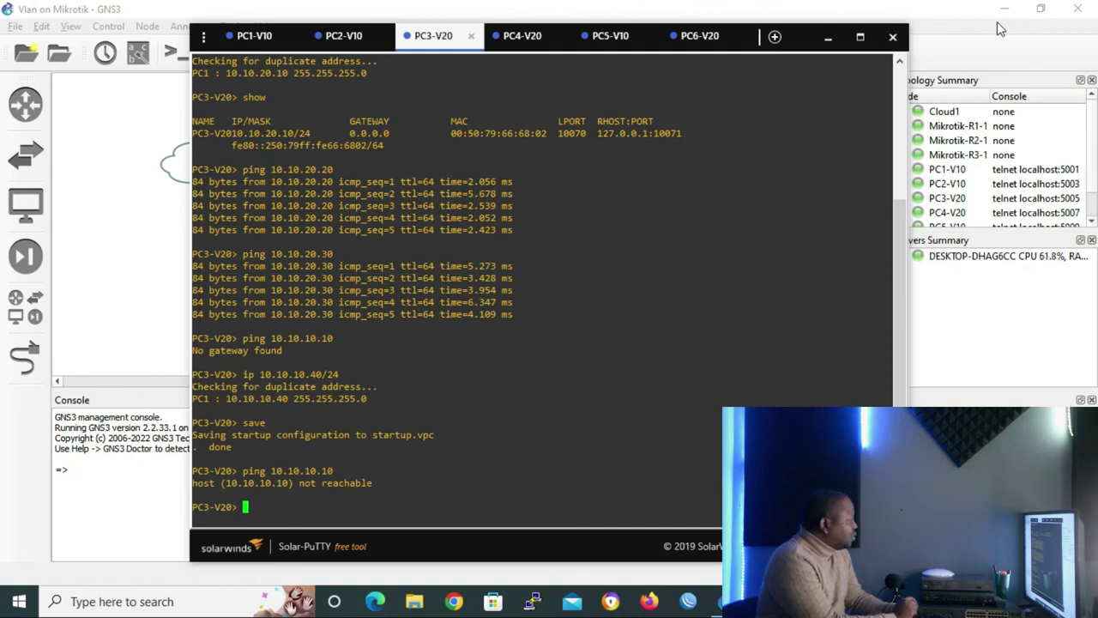
key(Up)
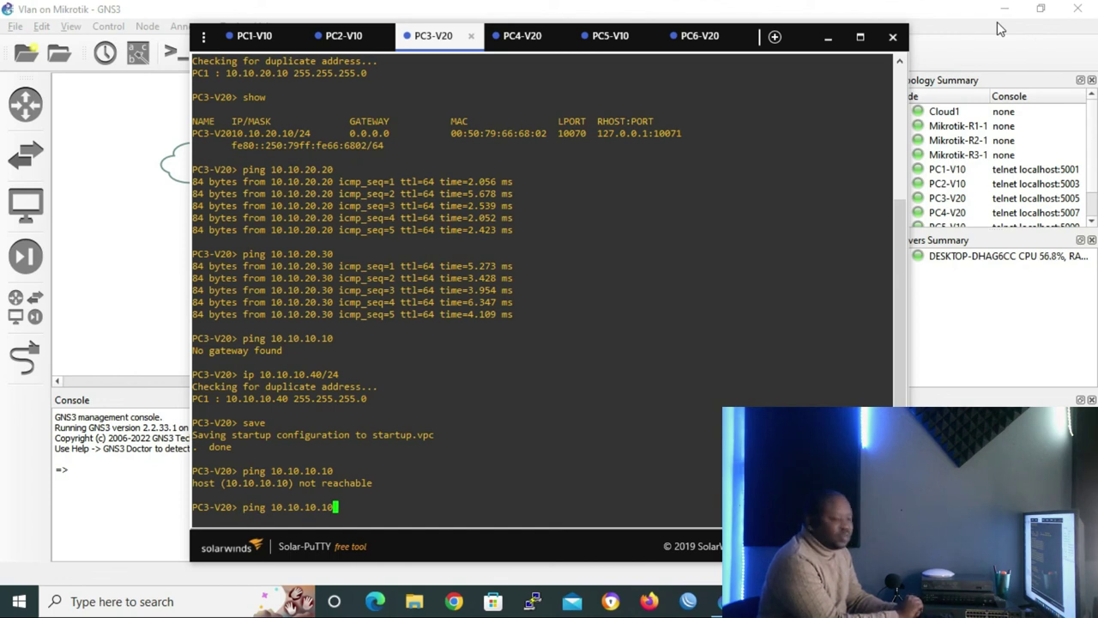
key(BackSpace)
key(BackSpace)
key(BackSpace)
key(BackSpace)
key(BackSpace)
text(20.20)
key(Return)
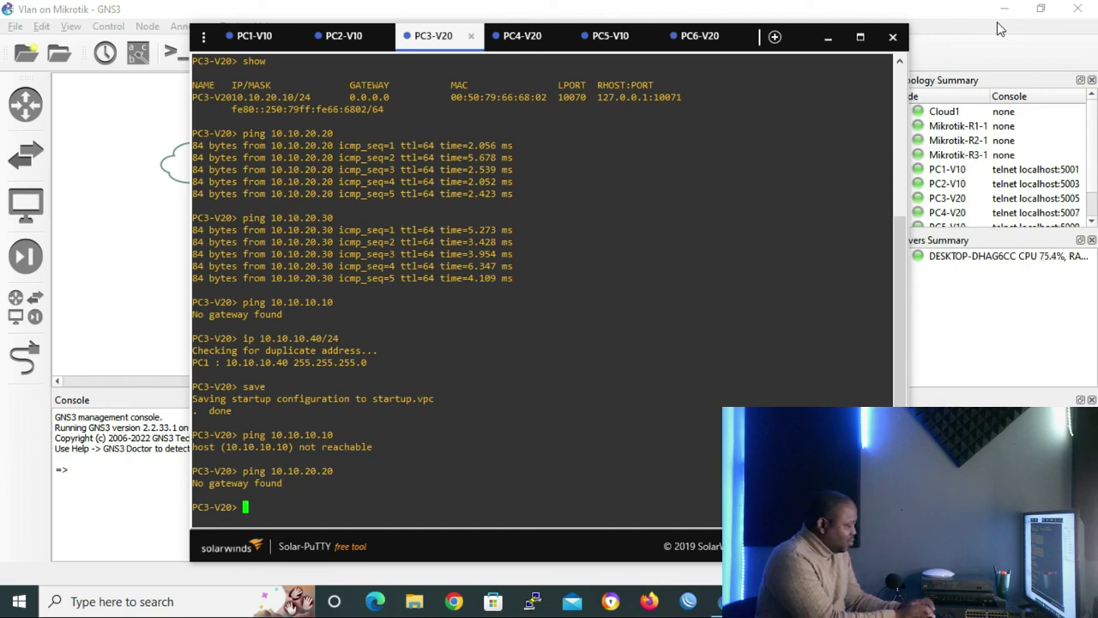
Restore PC3's address to 10.10.20.10/24 and save the configuration
text(ip 10.10.20.10./)
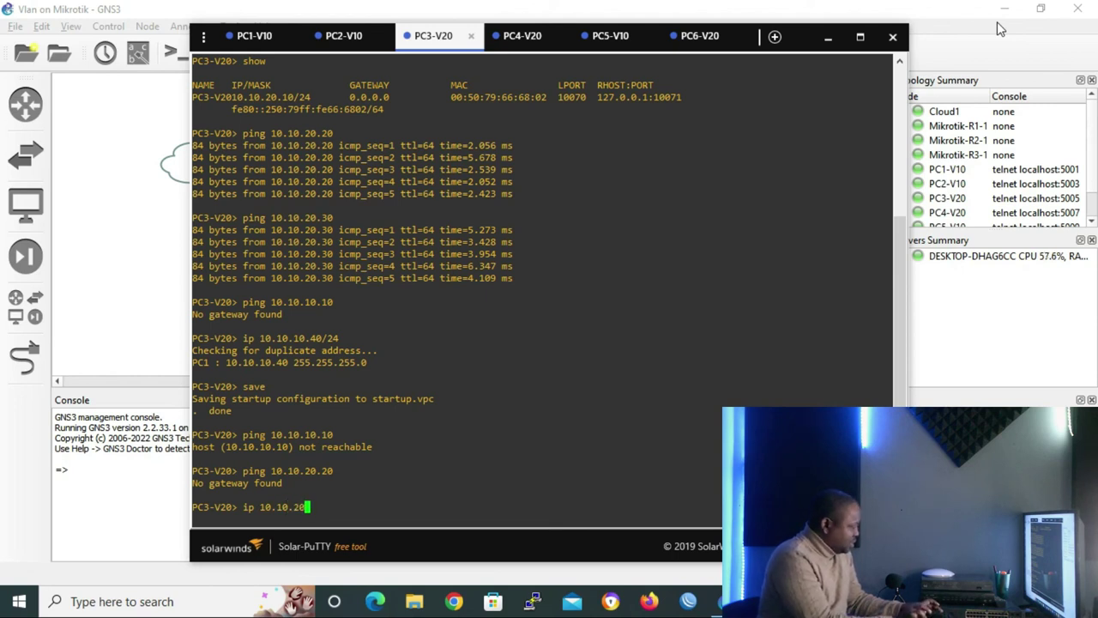
key(BackSpace)
key(BackSpace)
text(/24)
key(Return)
text(save)
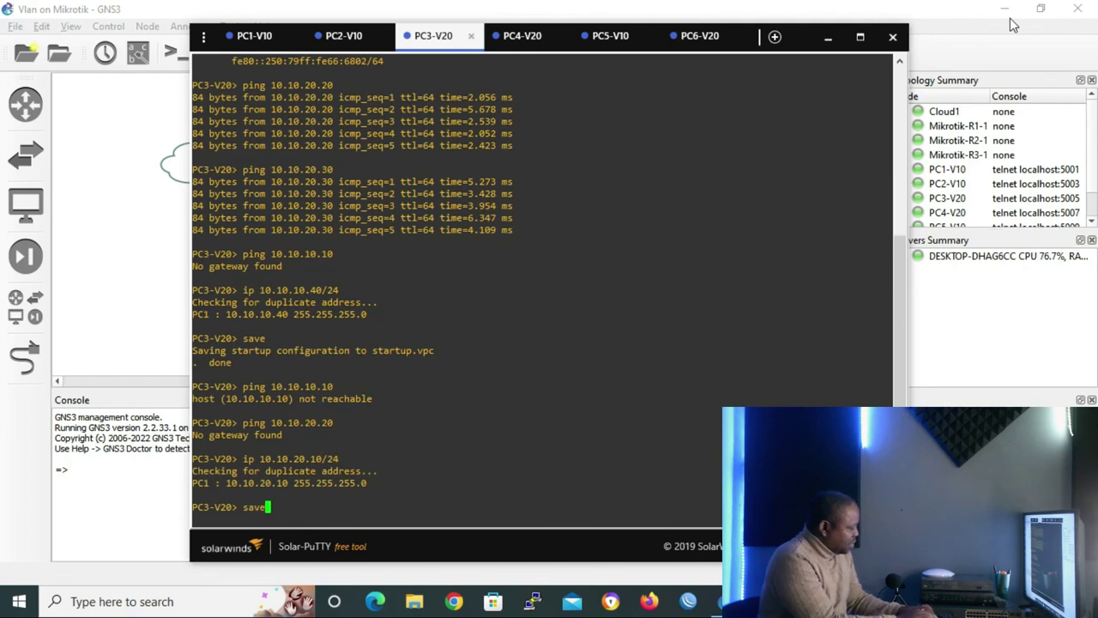
key(Return)
Ping 10.10.20.20 (five replies) and 10.10.10.10 (no gateway found) from PC3
text(ping 10.10.20.20)
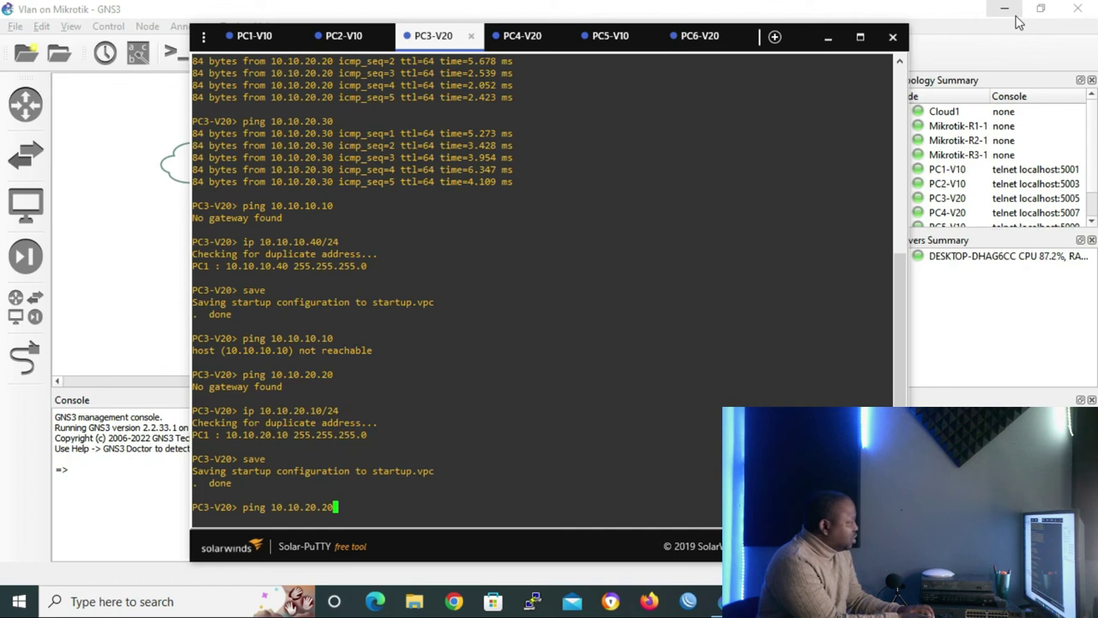
key(Return)
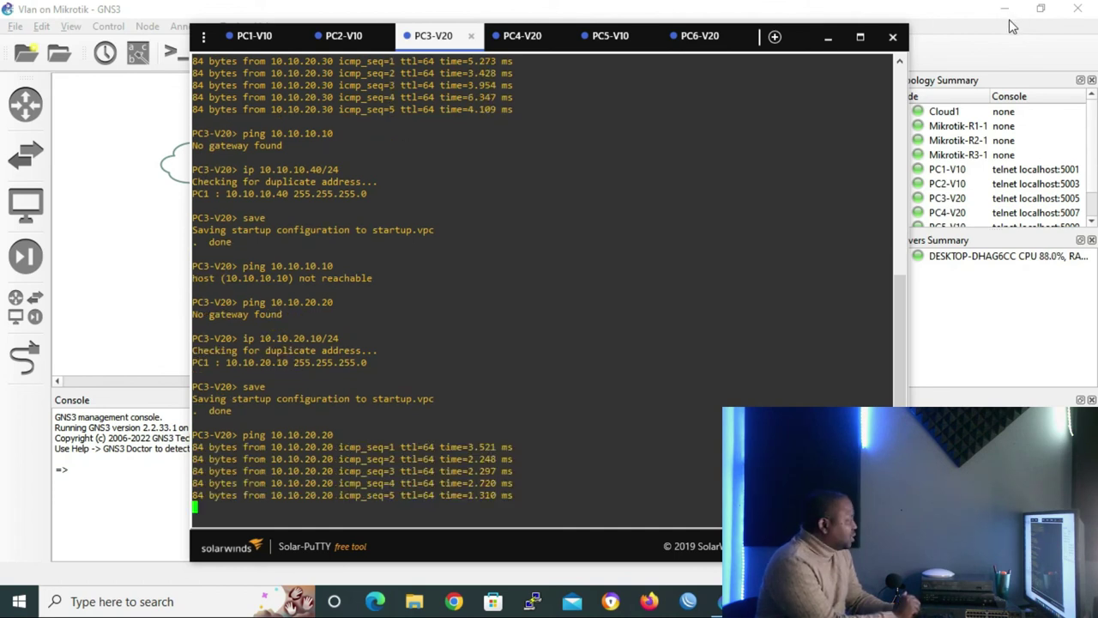
key(Up)
key(Up)
key(Up)
key(Up)
key(Up)
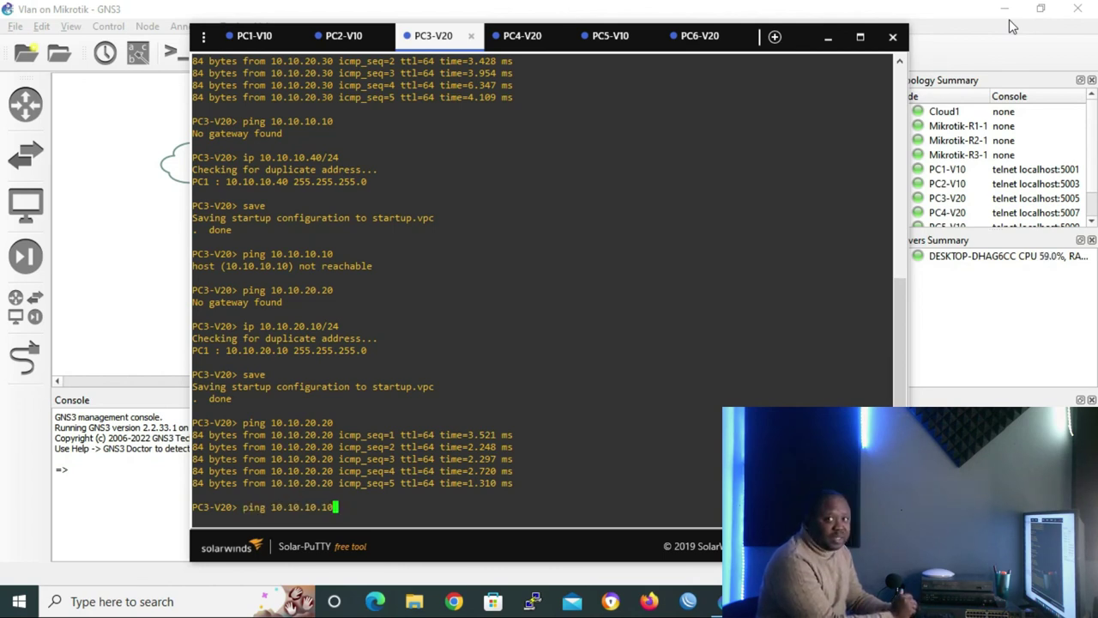
key(Return)
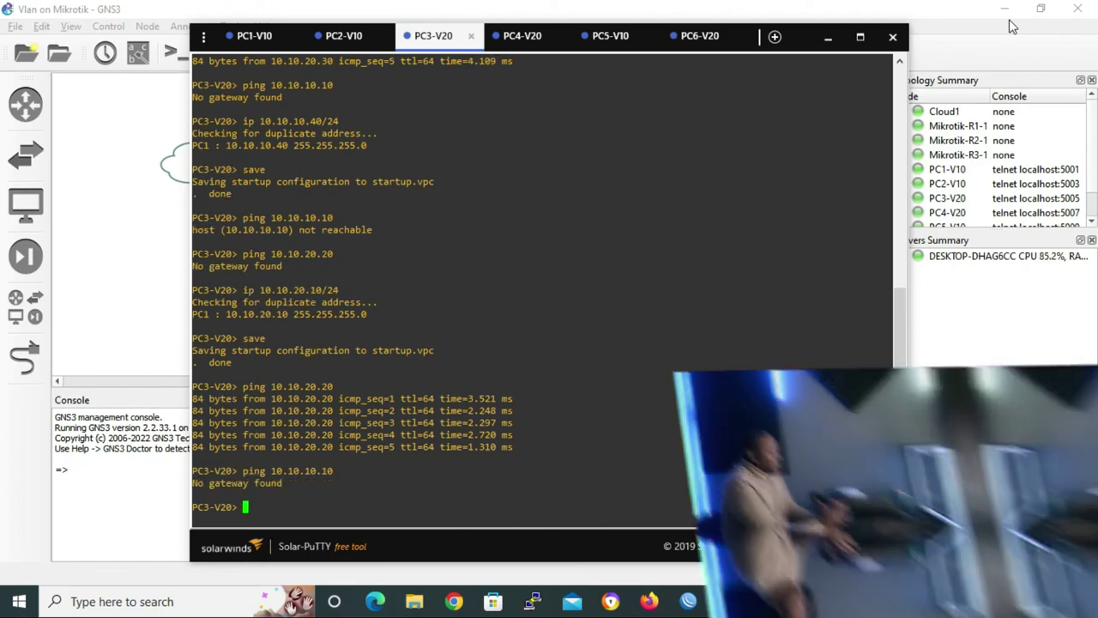